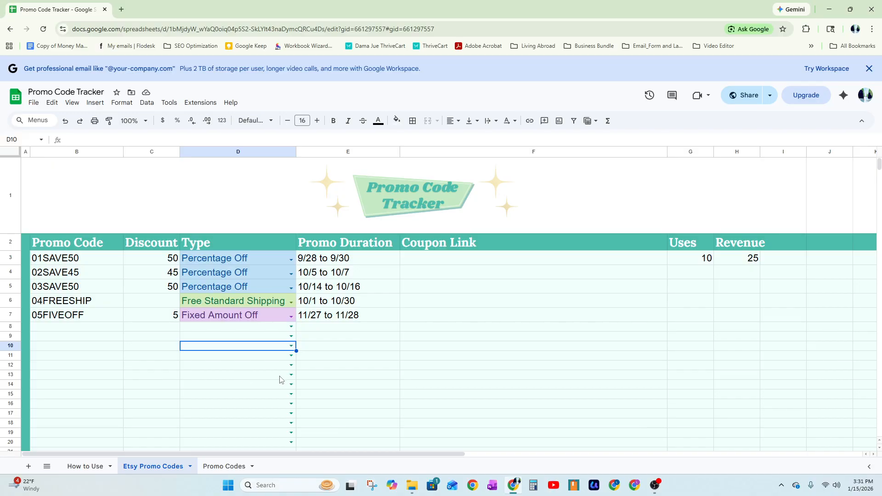
Step: Look over the Etsy Promo Codes sheet's title banner, colored side border and column headings
click(75, 292)
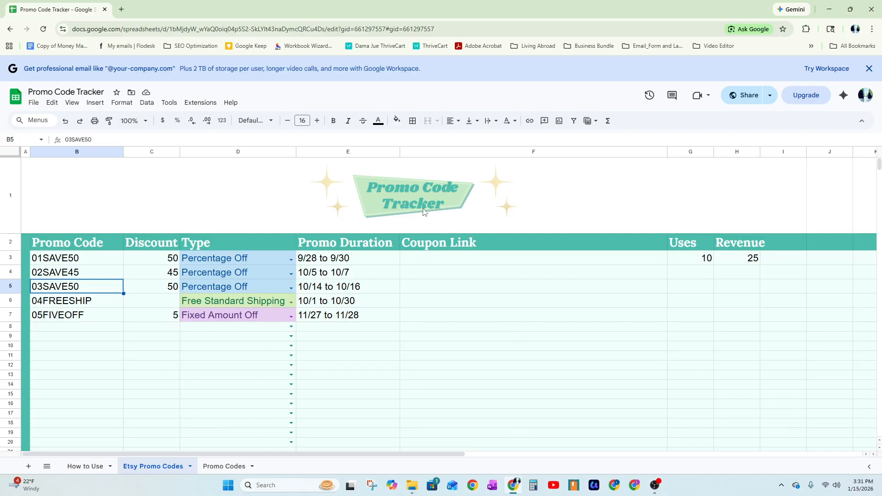
click(330, 202)
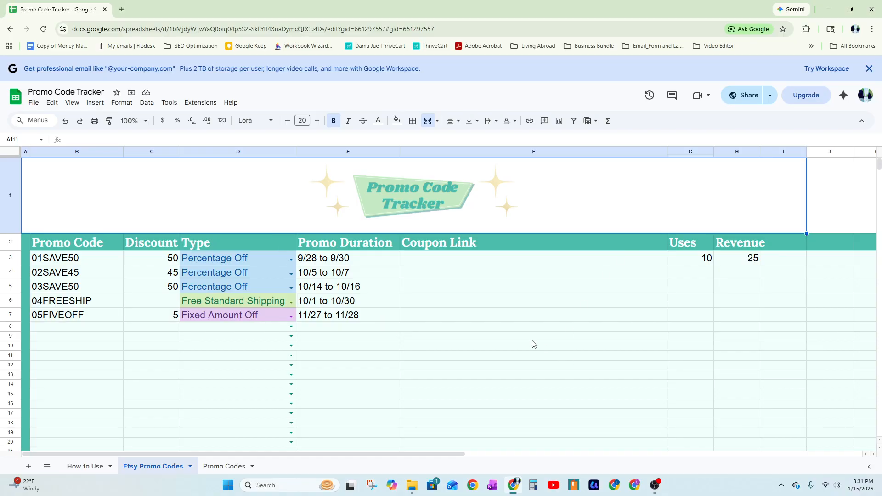
click(28, 258)
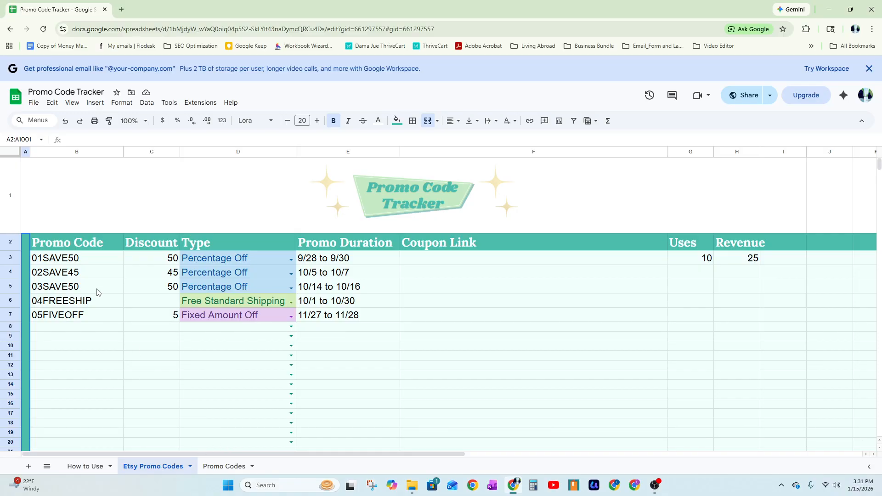
click(61, 260)
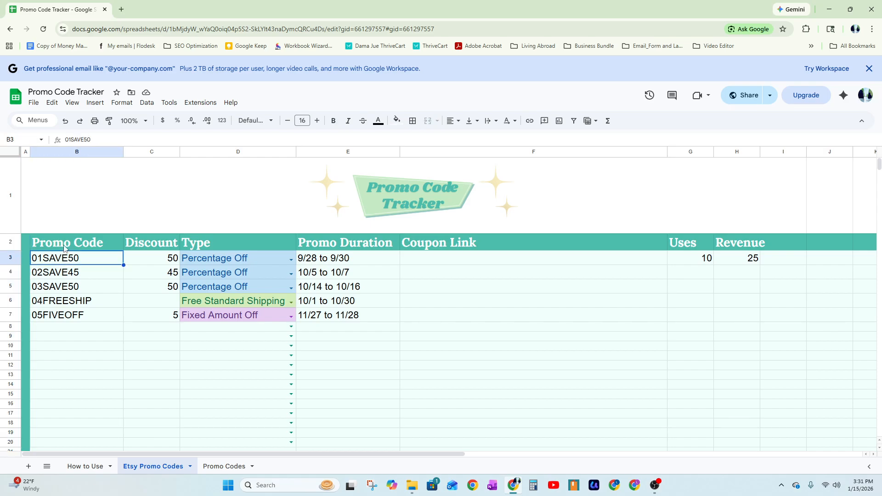
click(145, 248)
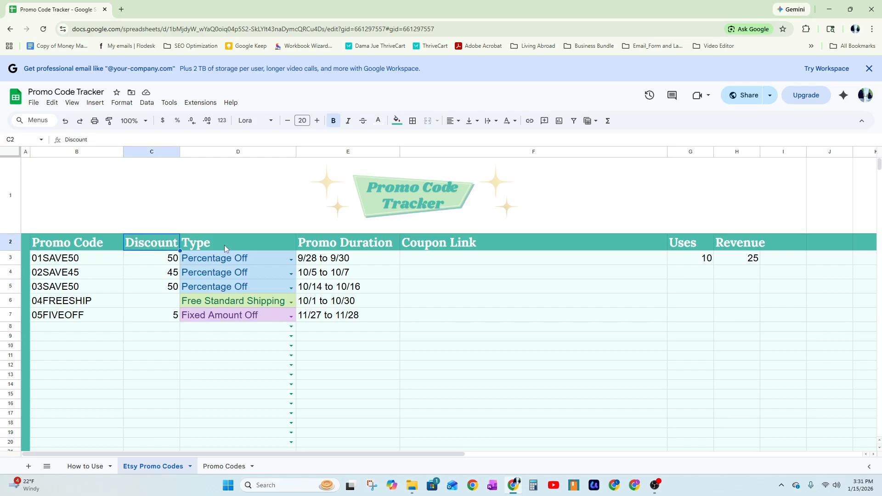
click(224, 247)
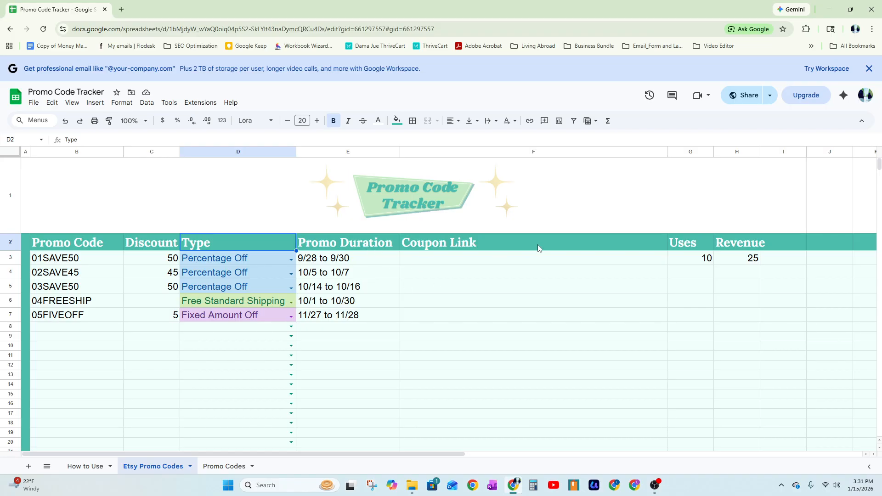
click(752, 262)
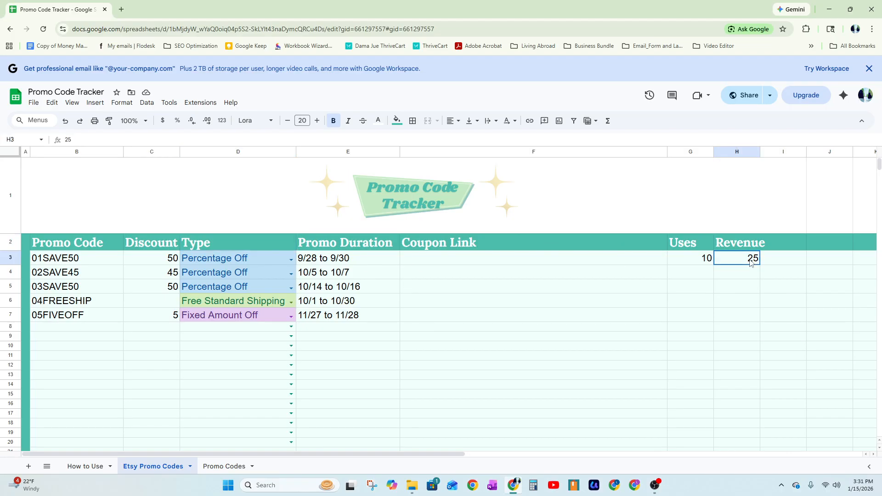
Step: Examine the 01SAVE50 row's discount, type, promo duration, coupon link, uses and revenue cells, along with the promo codes below it
click(83, 266)
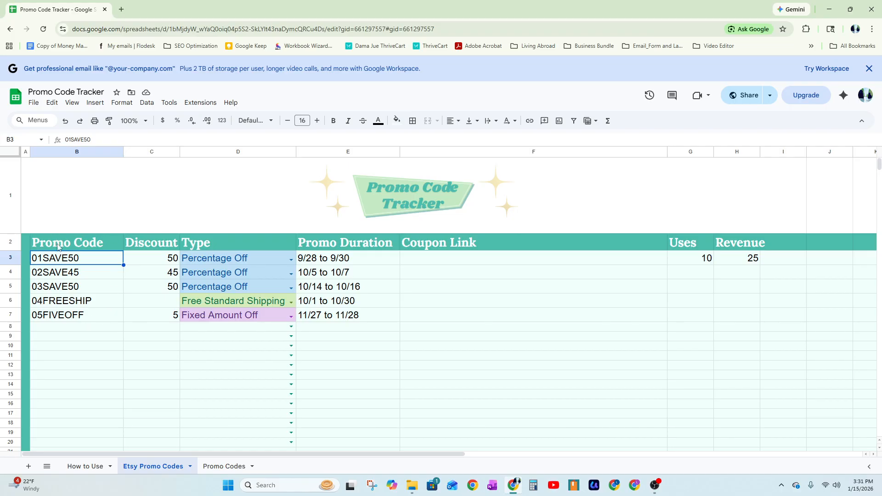
click(72, 273)
click(85, 292)
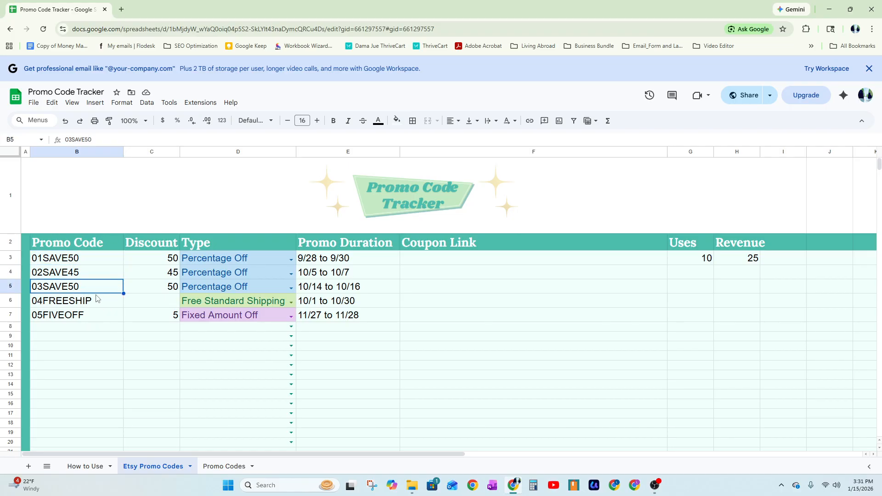
click(141, 262)
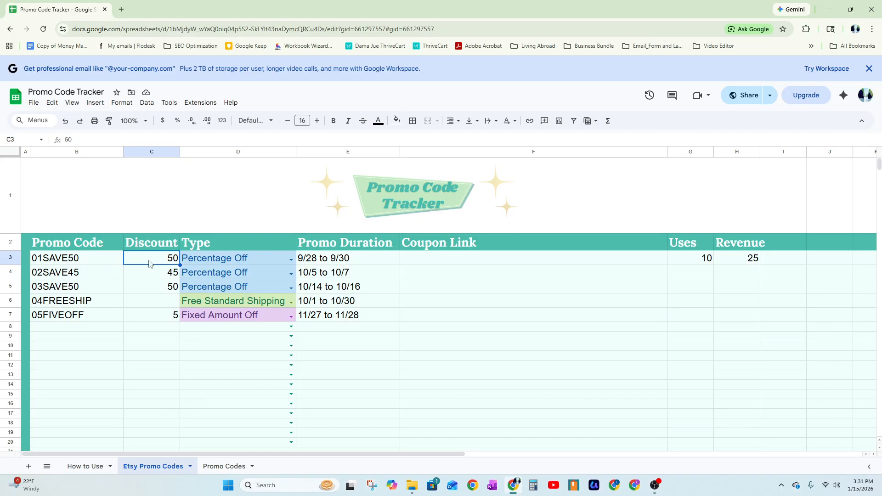
click(193, 262)
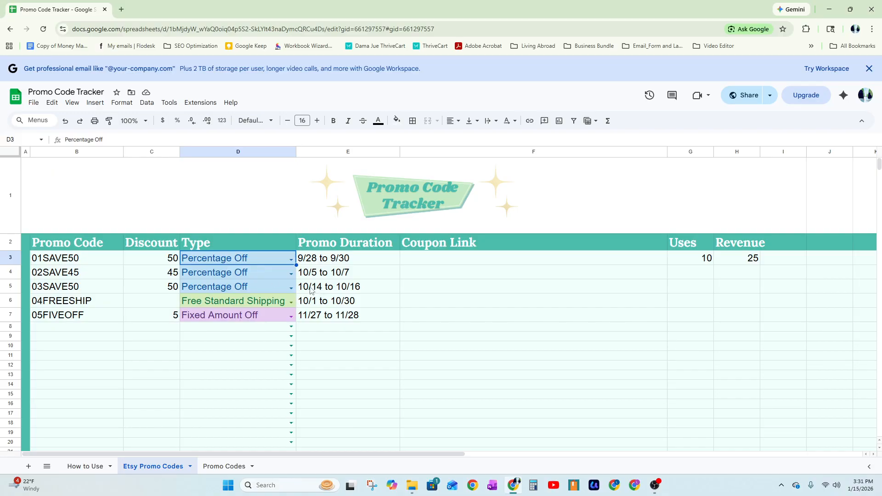
click(350, 259)
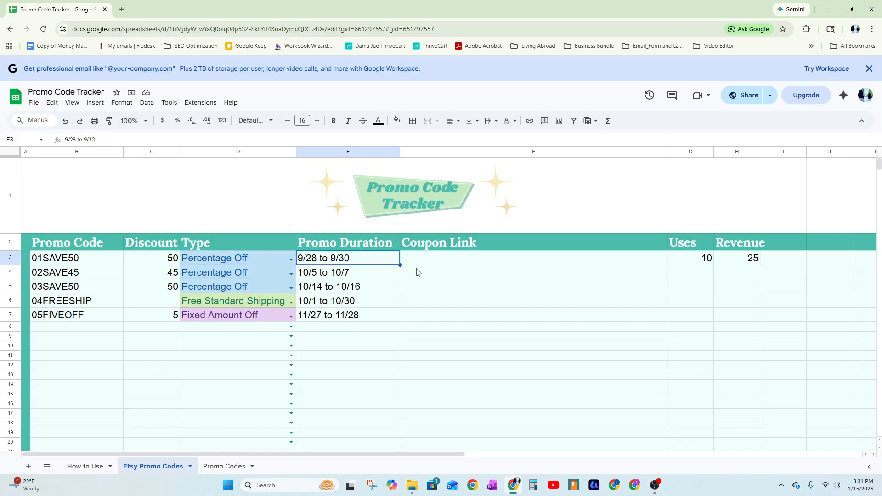
click(474, 263)
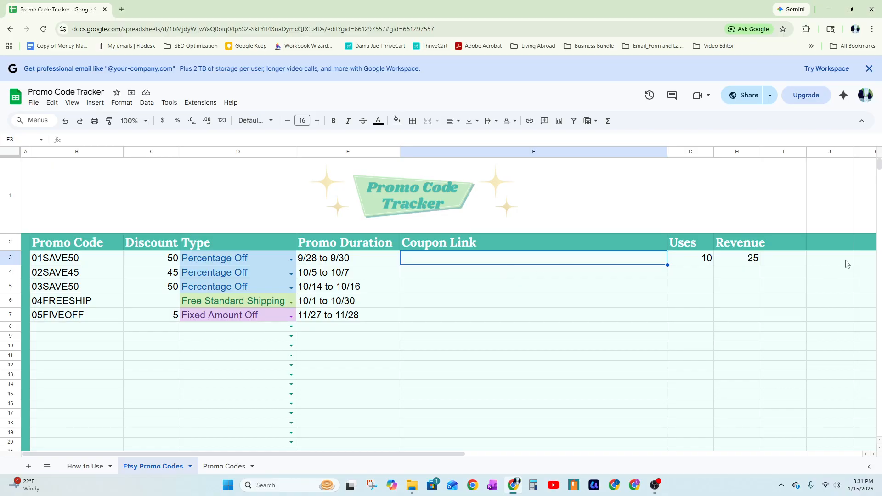
click(701, 262)
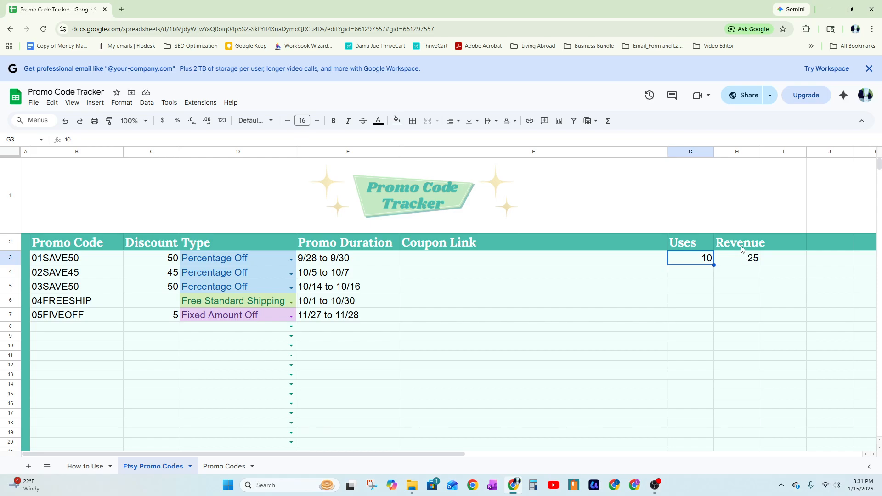
click(744, 261)
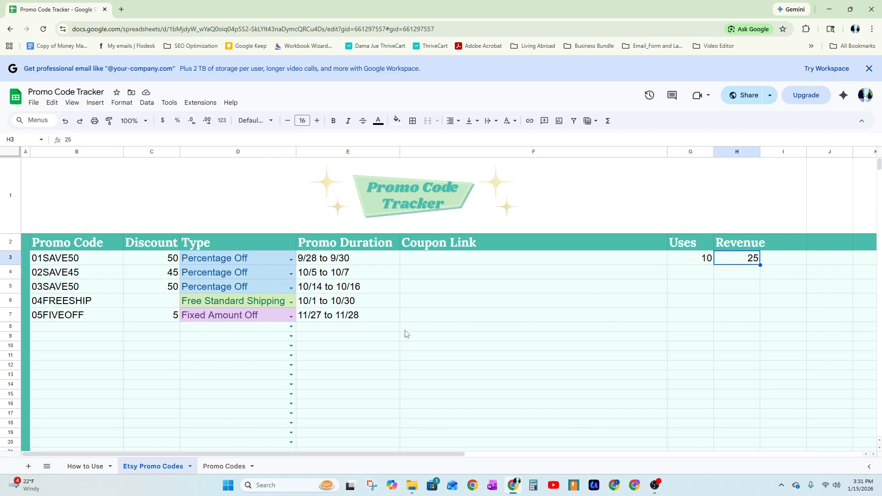
click(118, 288)
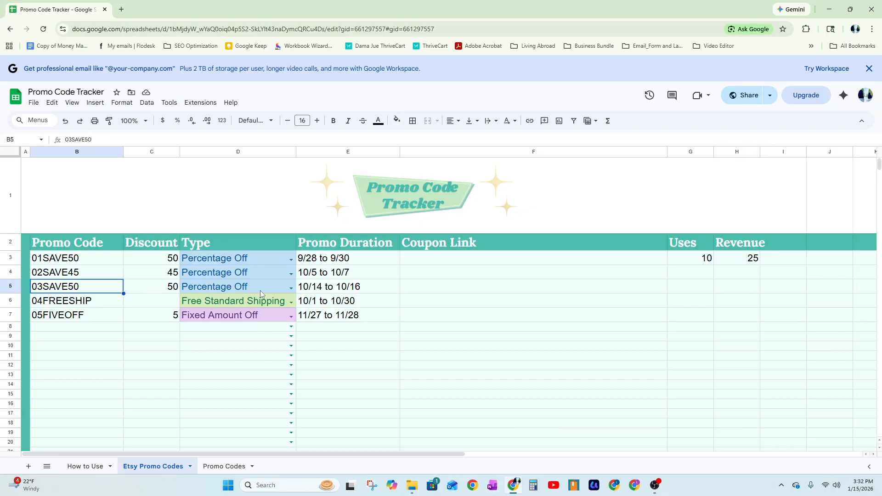
Step: Try Free Standard Shipping and Fixed Amount Off as the 01SAVE50 code's type, then restore Percentage Off
click(291, 260)
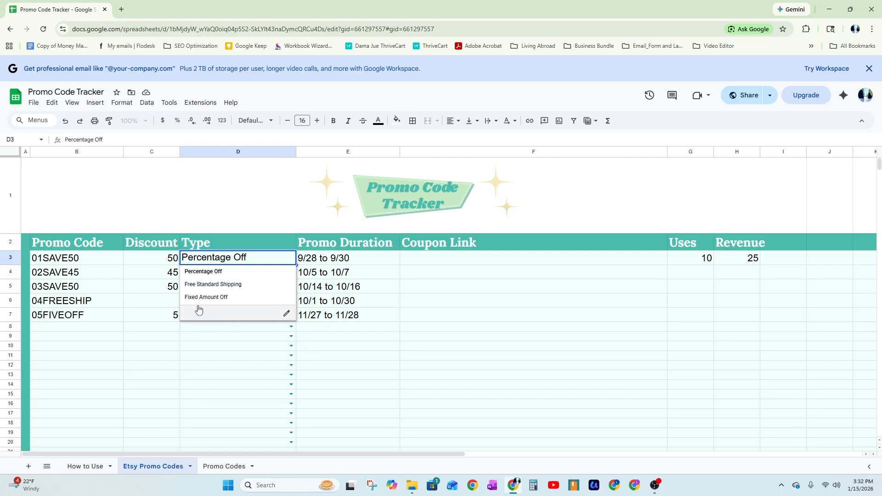
click(225, 287)
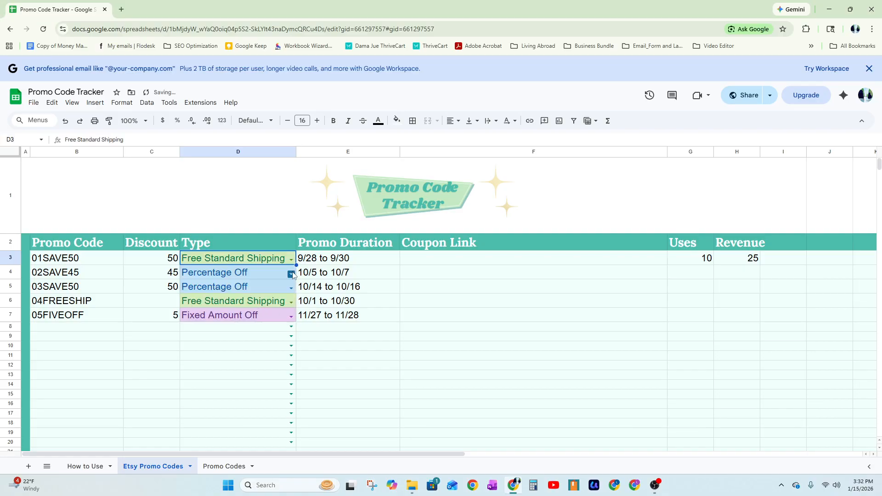
click(246, 258)
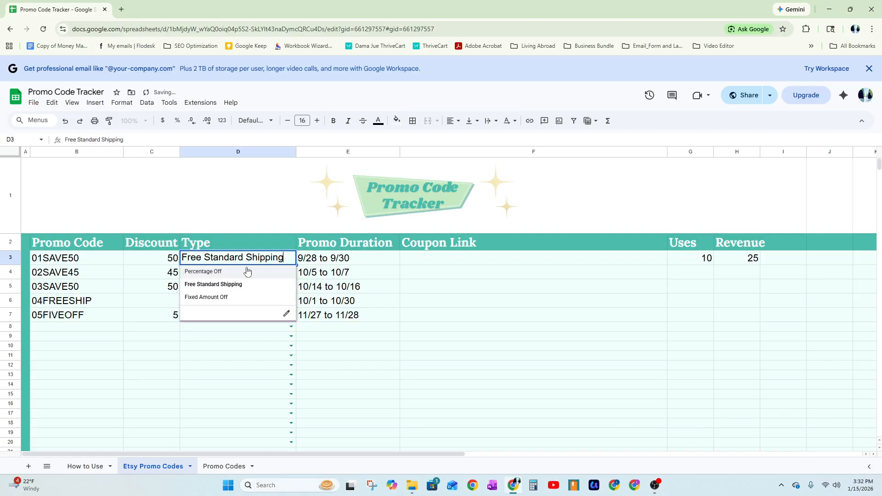
click(221, 297)
click(292, 260)
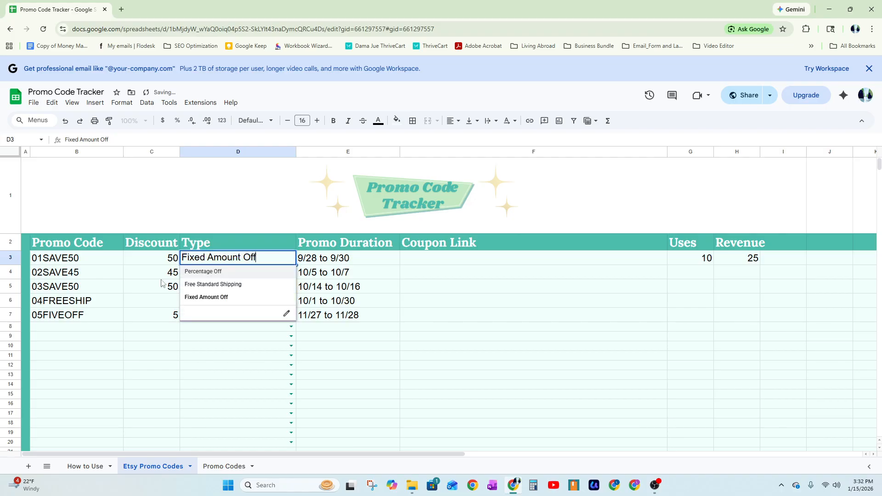
click(220, 276)
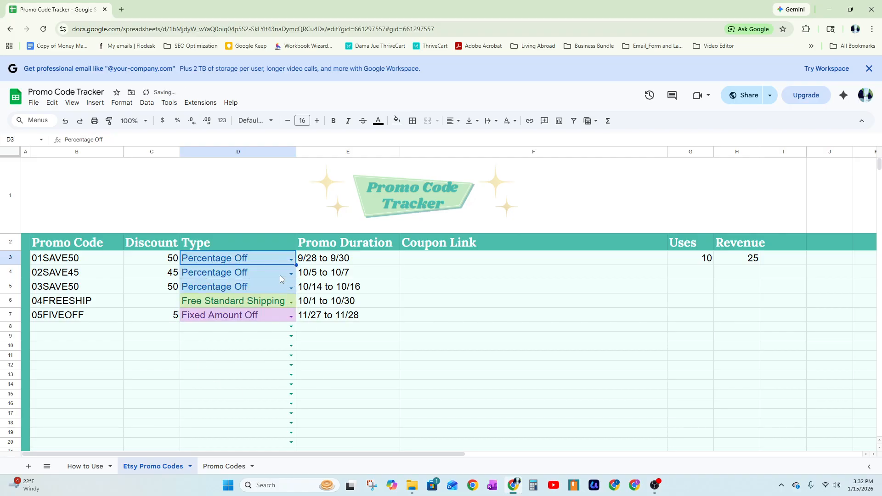
Step: Examine how the 04FREESHIP and 05FIVEOFF rows record their discount, type and promo duration
key(Down)
key(Down)
key(Down)
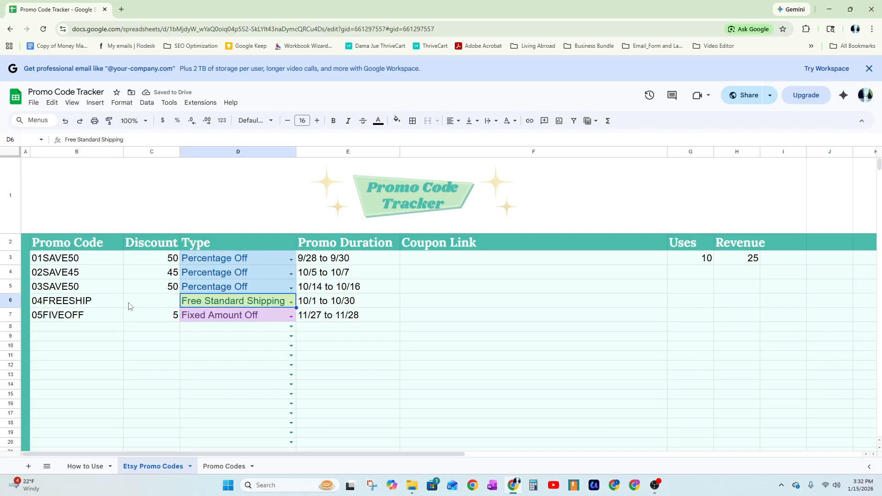
click(79, 304)
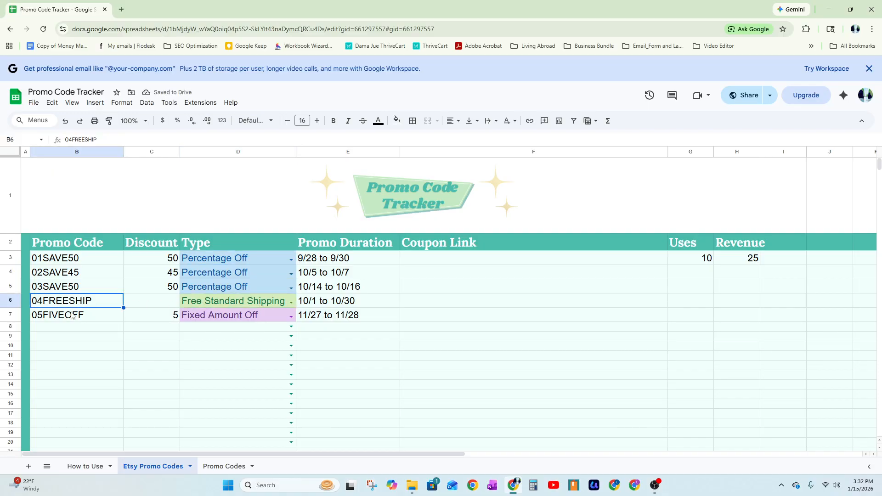
click(146, 305)
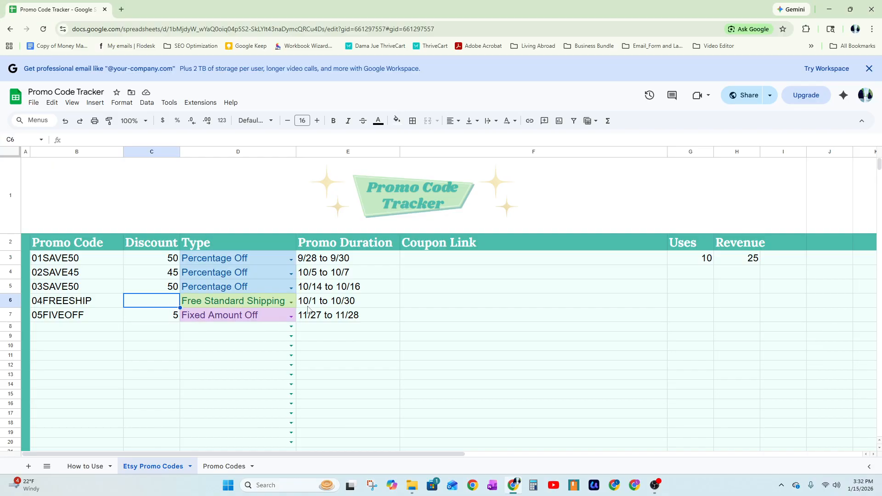
click(291, 303)
click(152, 326)
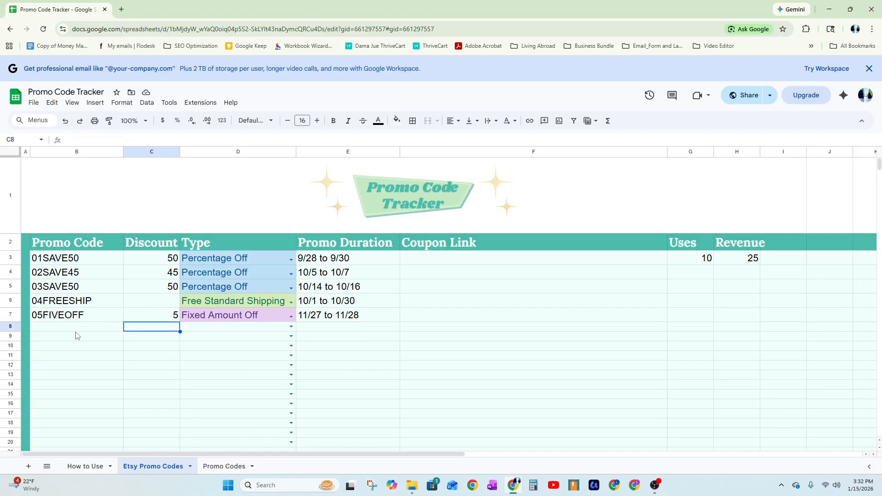
click(58, 321)
click(174, 321)
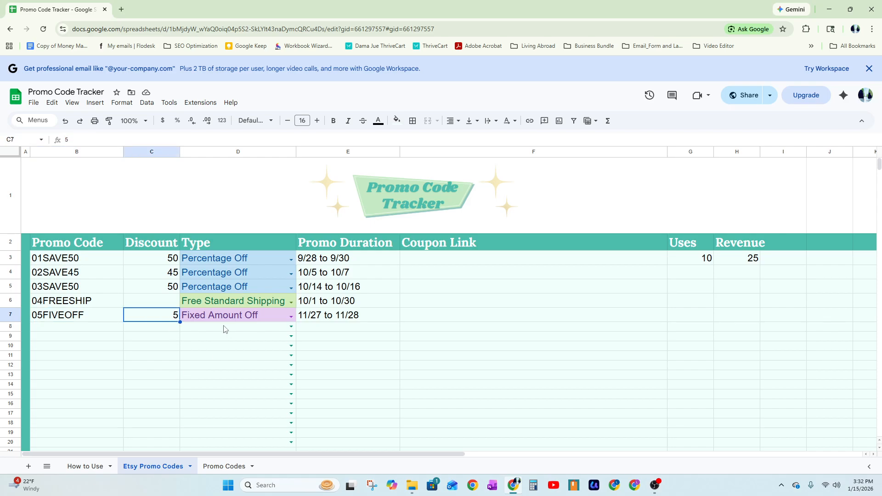
click(264, 320)
click(386, 317)
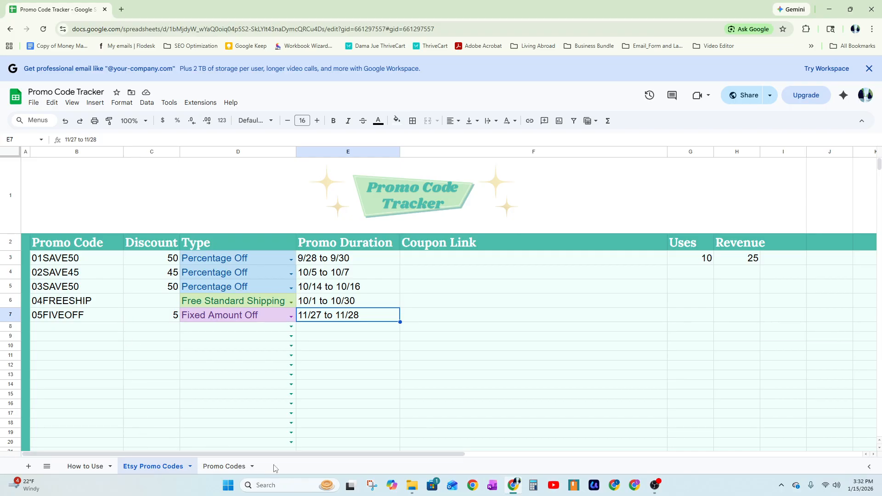
Step: Duplicate the Etsy Promo Codes sheet and check the copy against the original
right_click(154, 469)
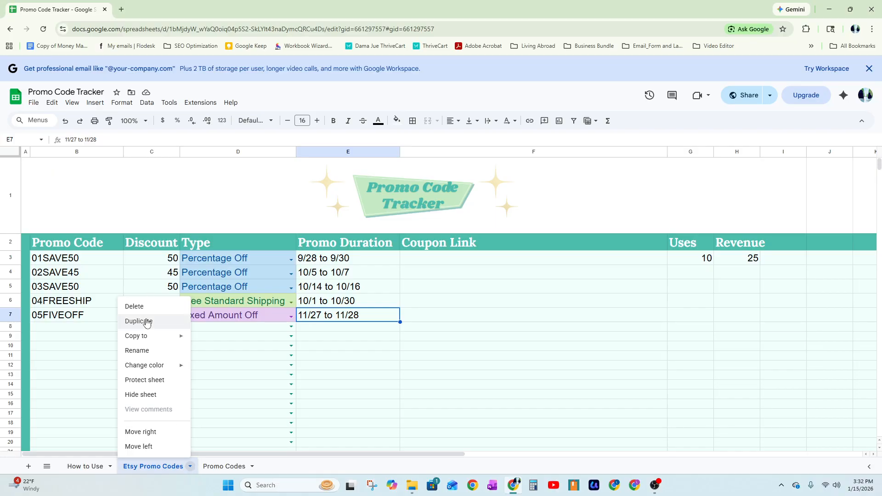
mouse_move(149, 340)
click(142, 321)
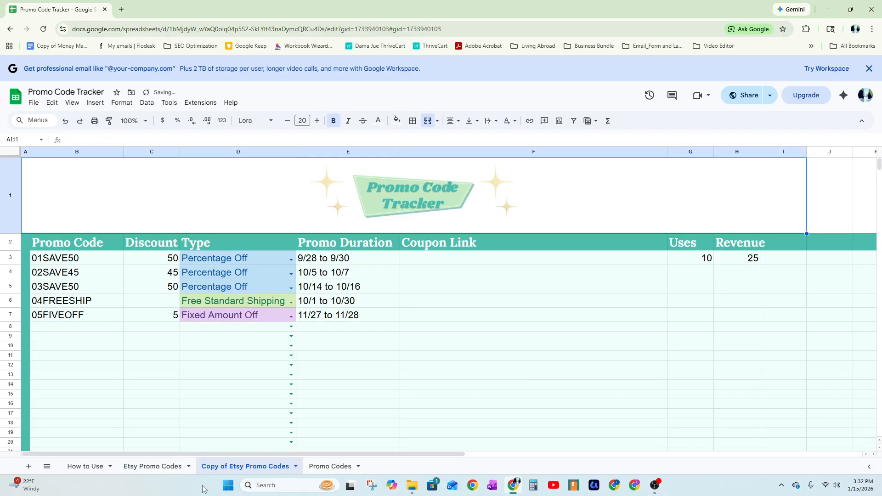
click(156, 466)
click(232, 467)
click(184, 466)
click(232, 466)
Step: Rename the duplicated sheet to Thrivecart and return to the Etsy Promo Codes sheet
click(232, 466)
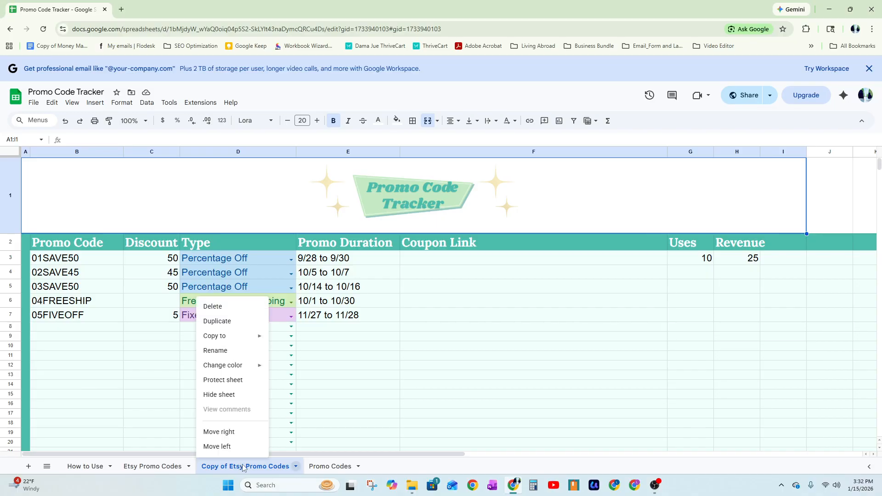
click(224, 351)
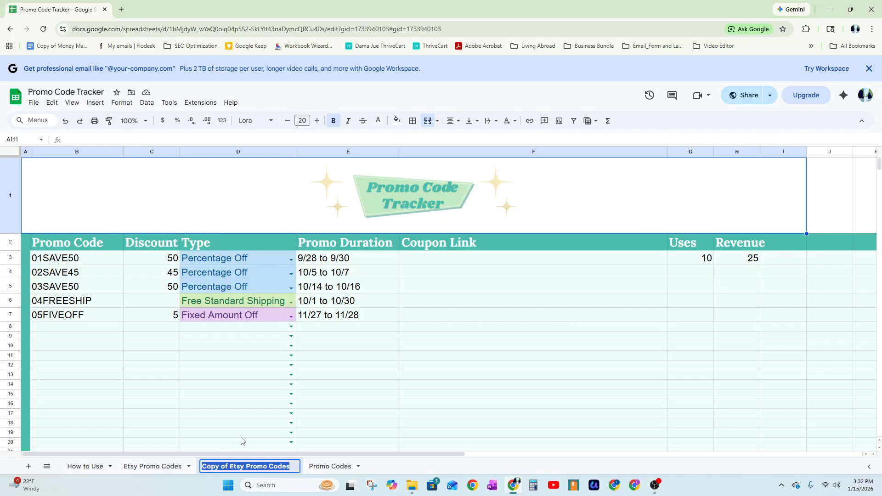
text(Thriv)
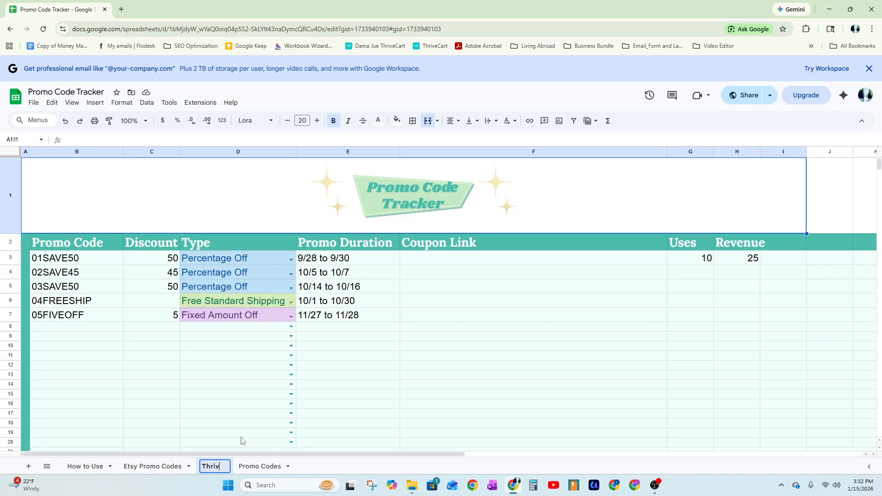
text(ecart)
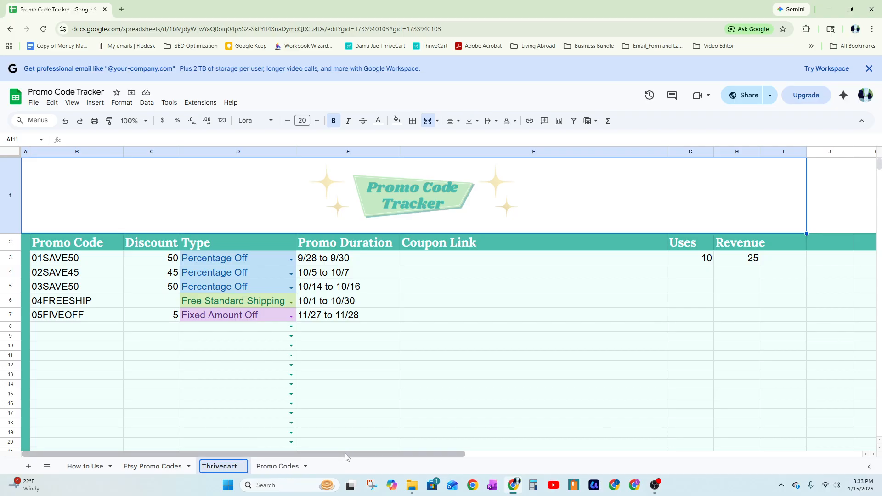
key(Return)
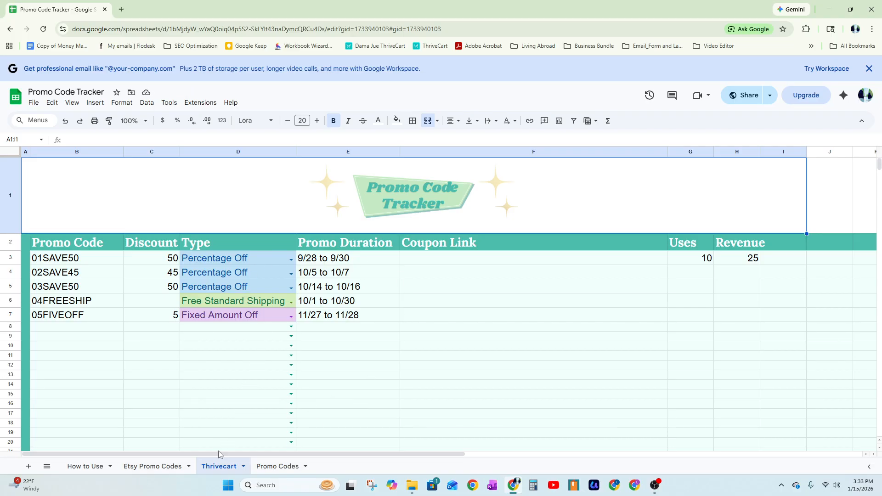
click(148, 467)
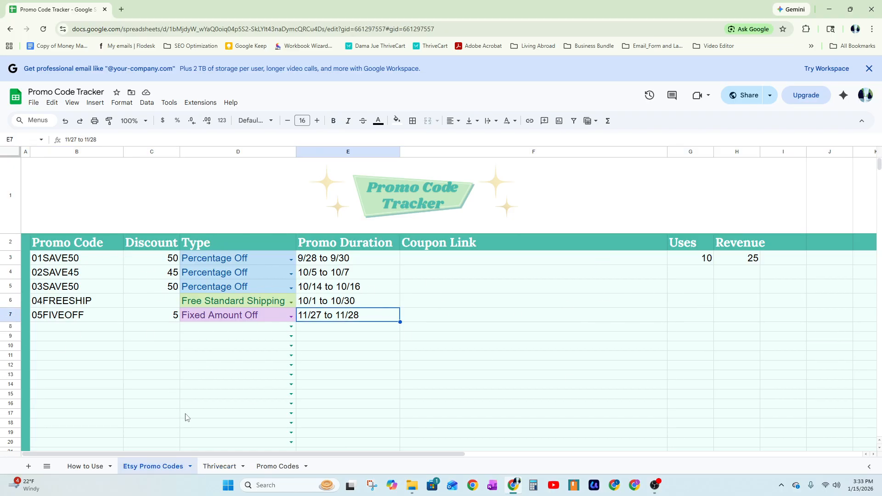
Step: Clear the sample promo code entries in B3:H7 of the Thrivecart sheet
click(220, 467)
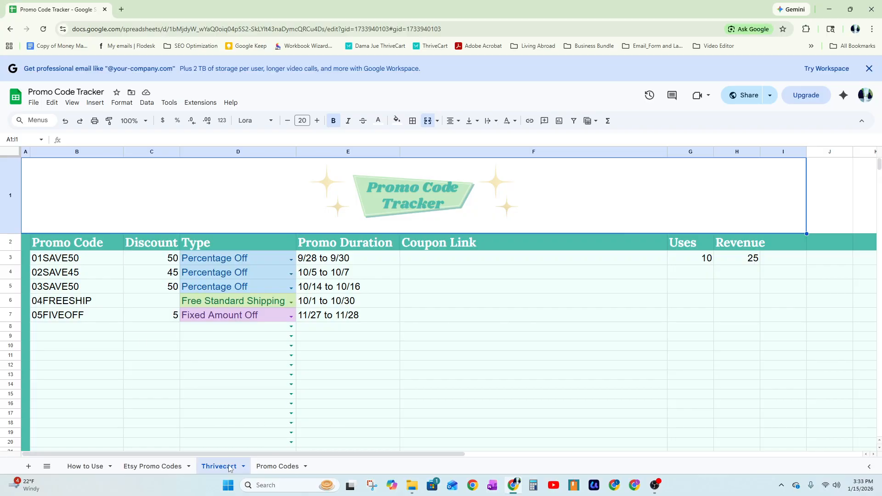
click(89, 267)
drag(96, 264, 732, 305)
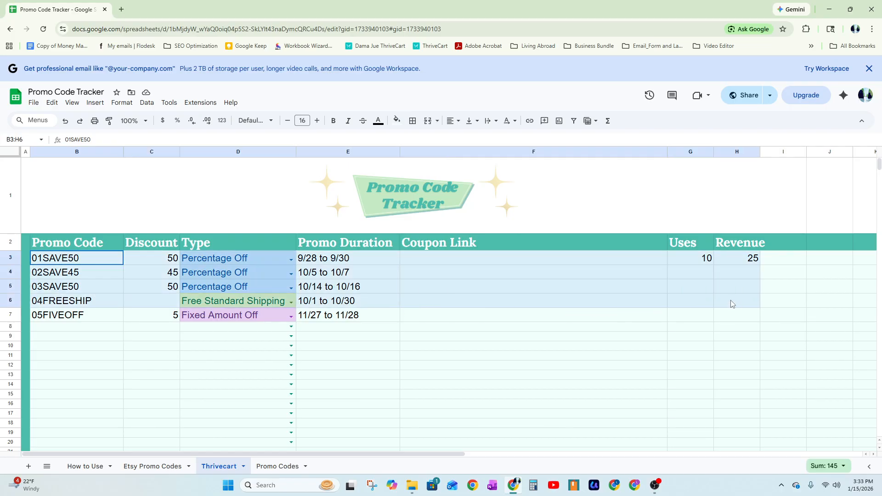
click(706, 300)
drag(736, 314, 86, 259)
key(Delete)
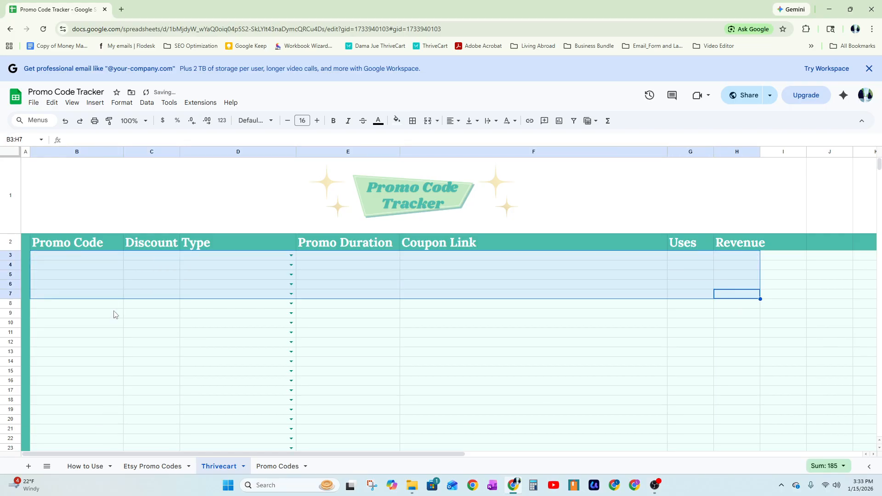
click(281, 316)
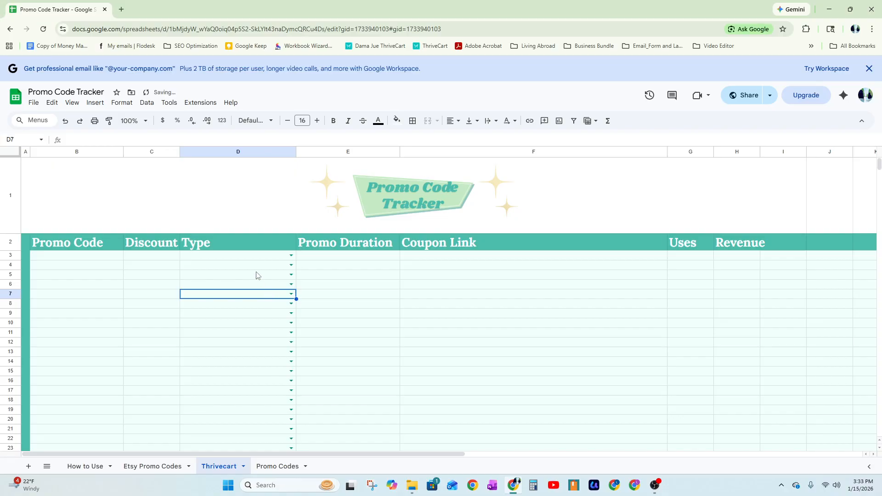
Step: Set the Type in rows 3 to 5 to Percentage Off, Free Standard Shipping and Fixed Amount Off respectively
click(292, 256)
click(207, 275)
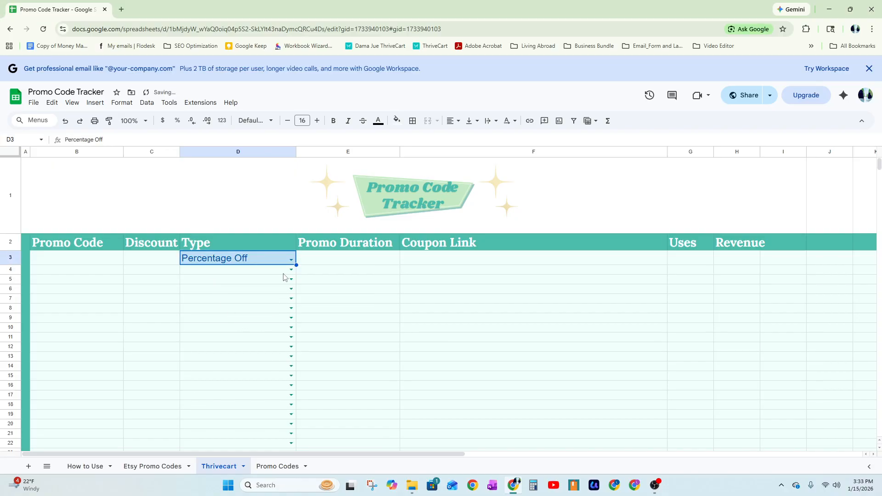
click(291, 274)
click(230, 298)
click(292, 284)
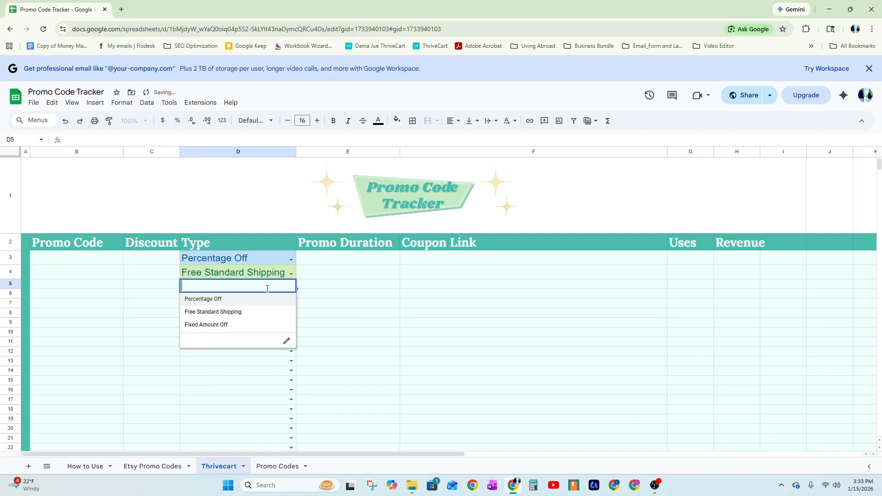
click(221, 325)
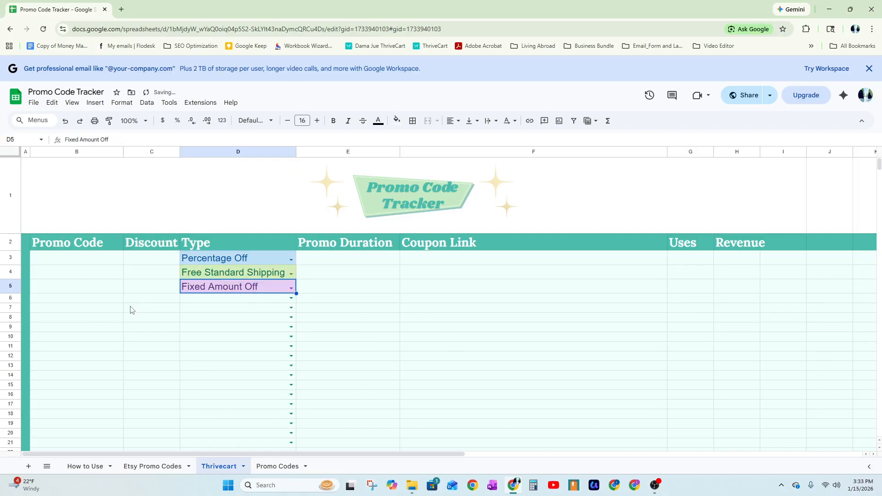
click(64, 259)
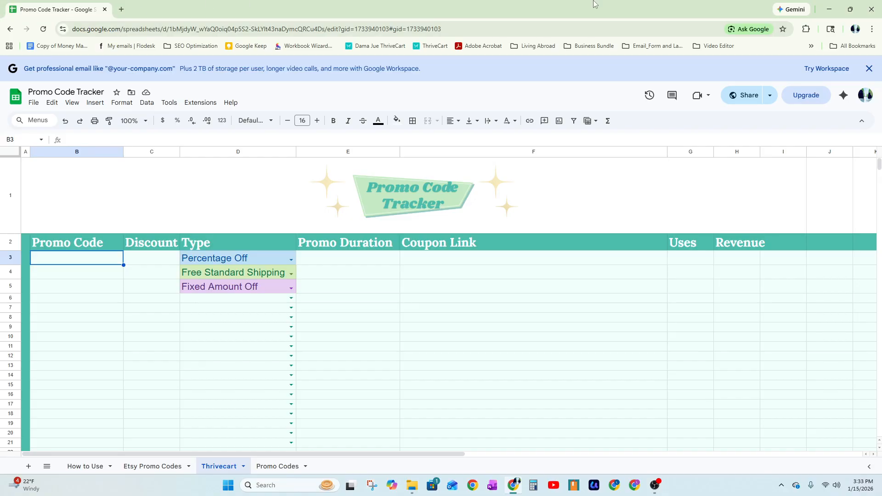
Step: Switch to a separate Chrome profile window and create a blank spreadsheet in Google Sheets
click(829, 9)
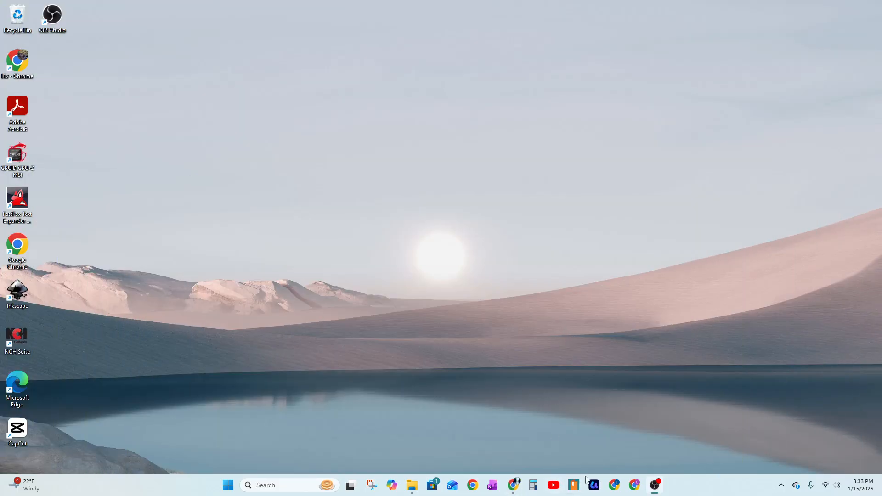
click(635, 485)
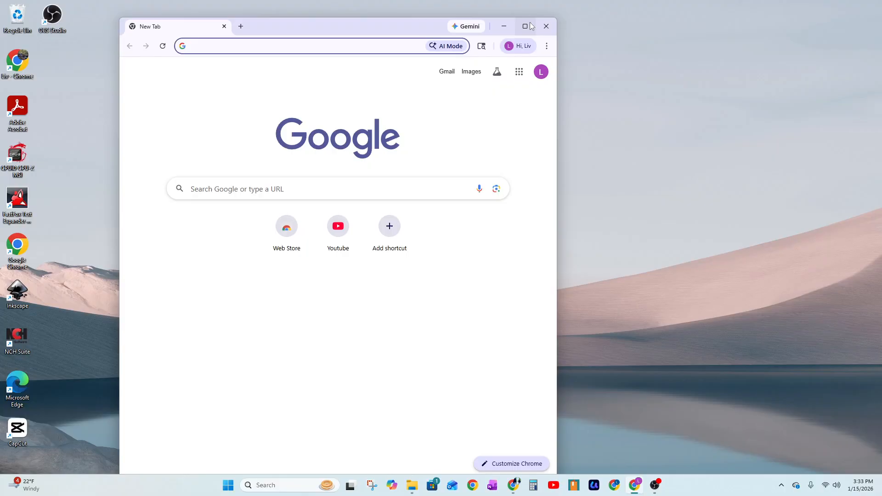
click(525, 26)
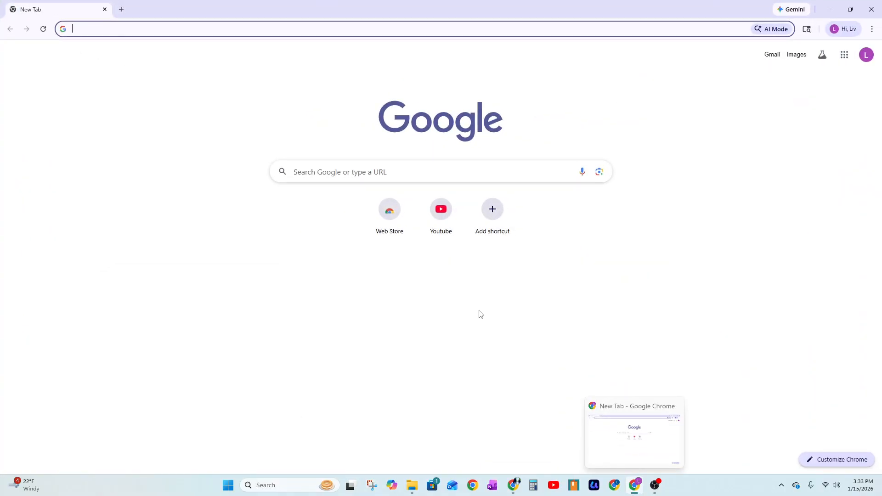
click(846, 60)
scroll(800, 202, down, 2)
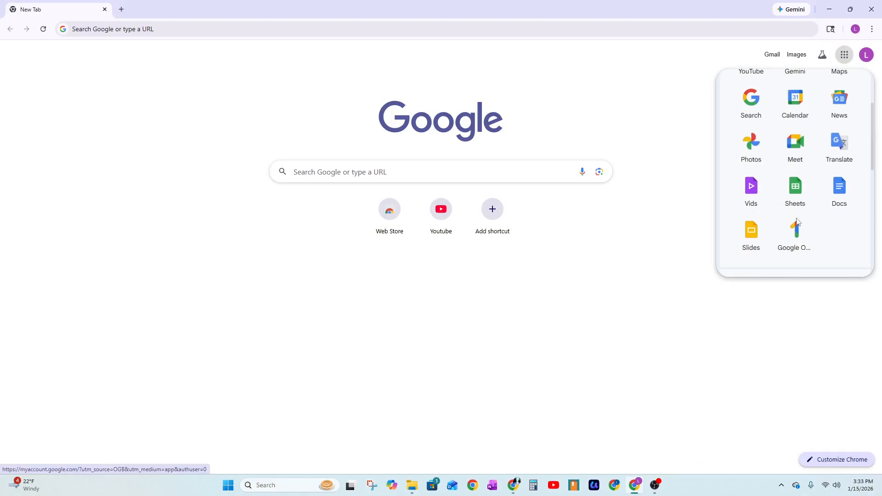
click(796, 187)
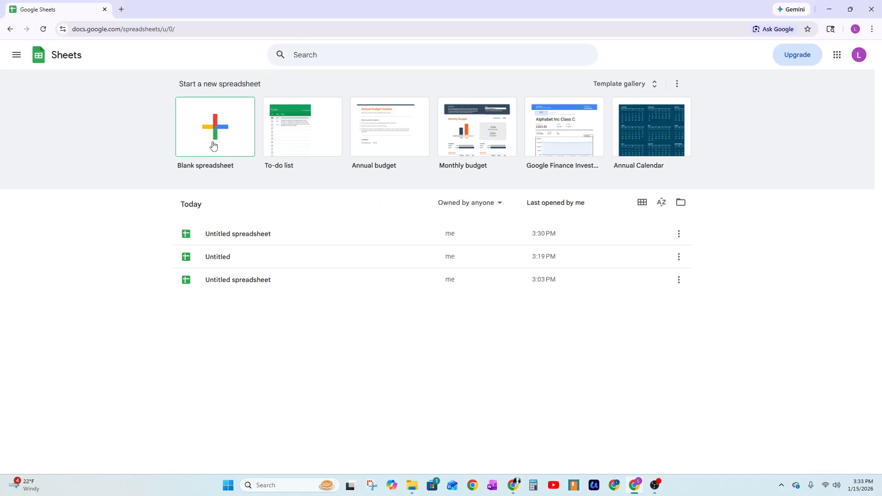
click(213, 142)
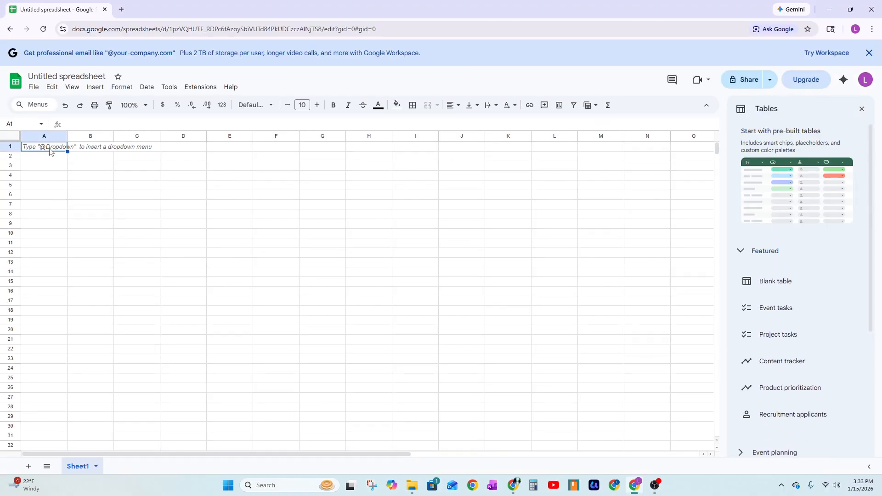
Step: Enter the headings Variety, Started and Germinated in cells A1 to C1
text(Vari)
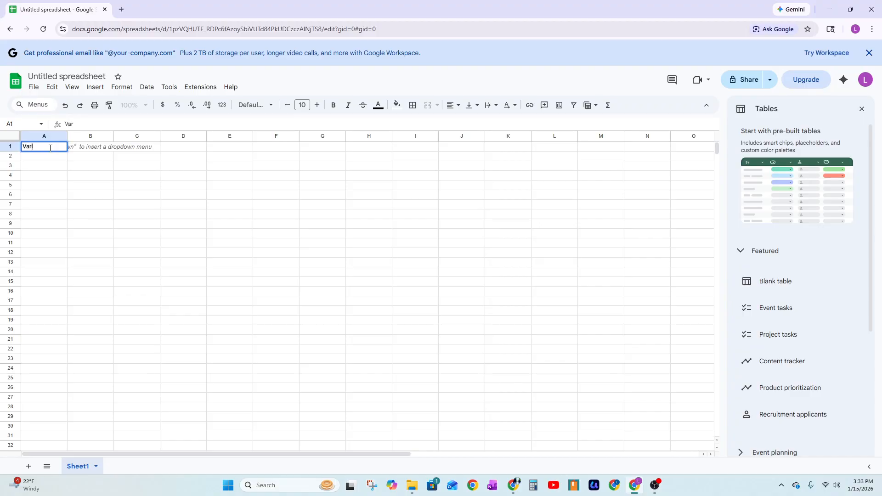
text(ety)
key(Tab)
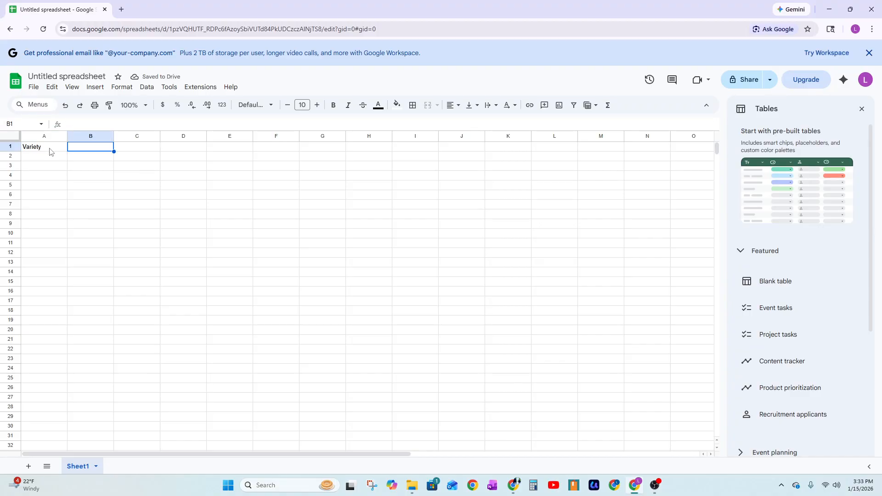
text(Started)
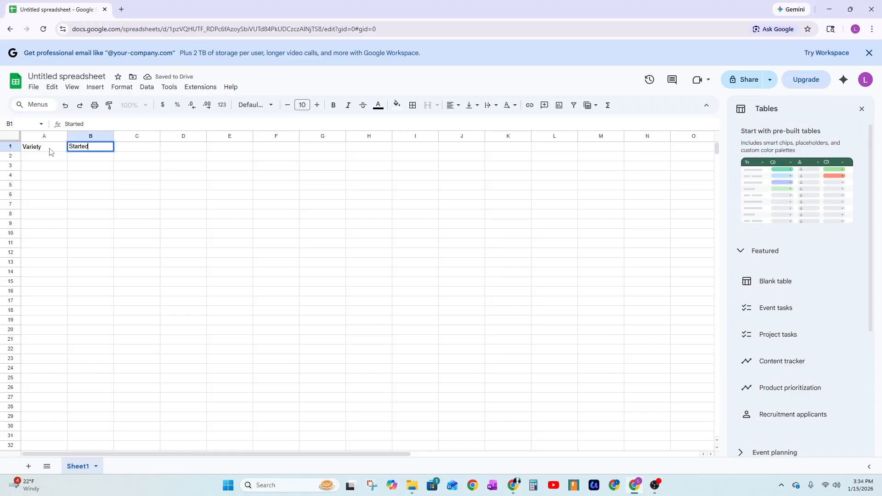
key(Tab)
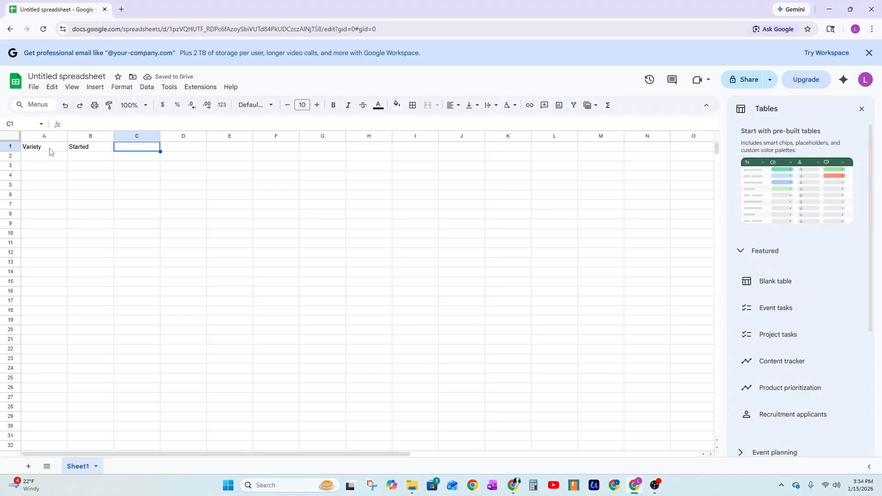
text(germinaed)
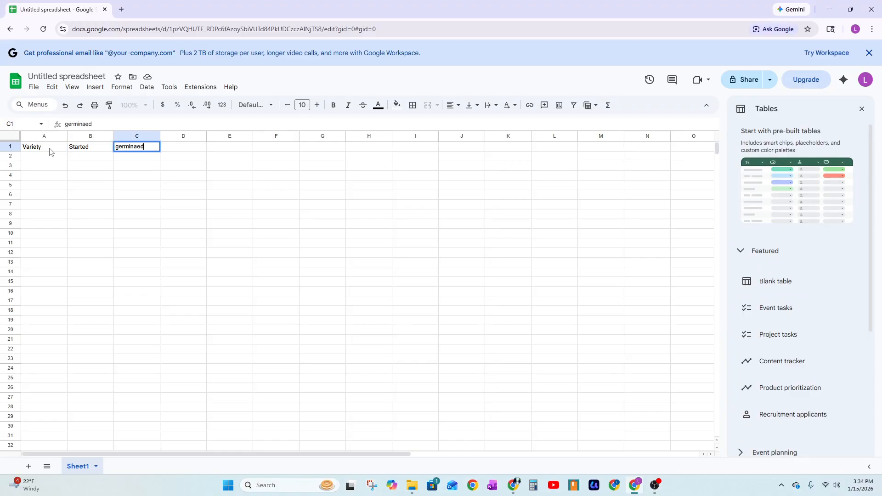
key(Return)
key(Up)
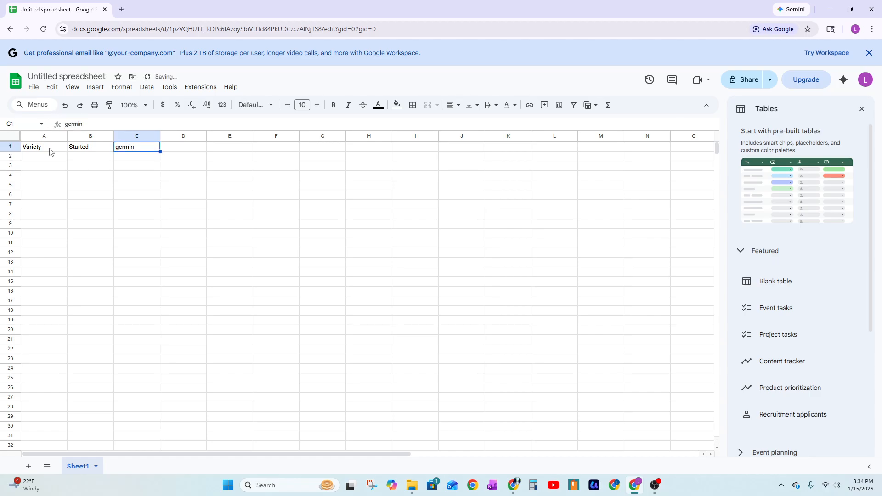
text(Germinaed)
key(BackSpace)
key(BackSpace)
text(ted)
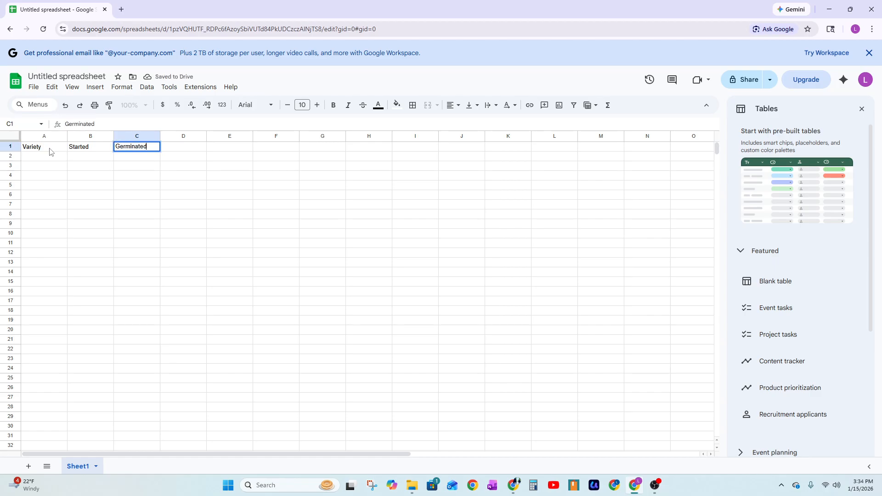
key(Tab)
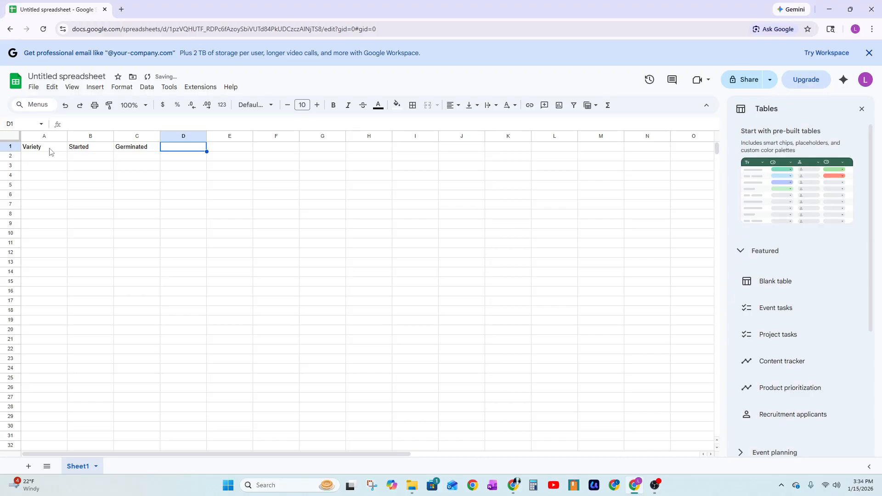
Step: Add the headings Days To Harvest in D1 and Notes in E1, and fit column D to its heading
text(Days To Harvest)
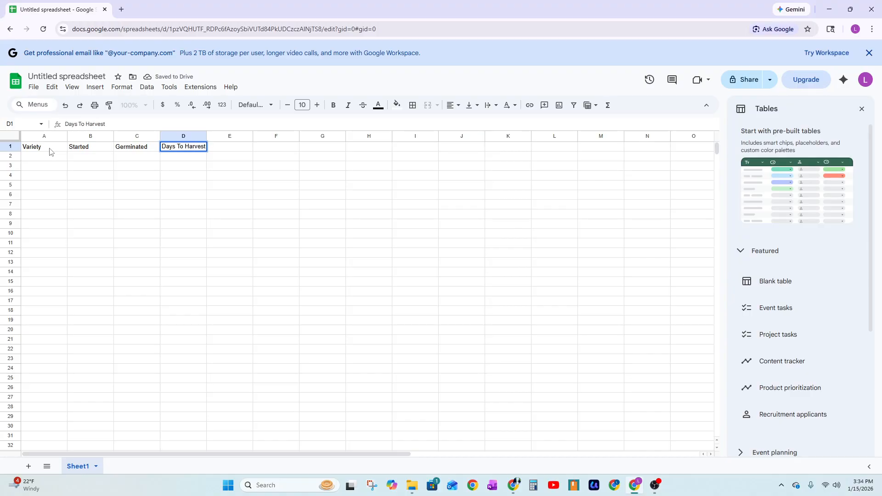
key(Tab)
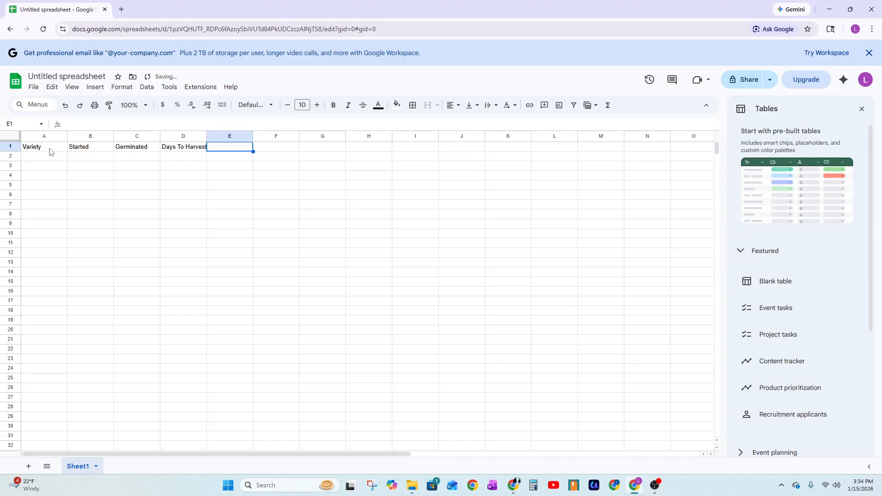
text(Notes)
key(Return)
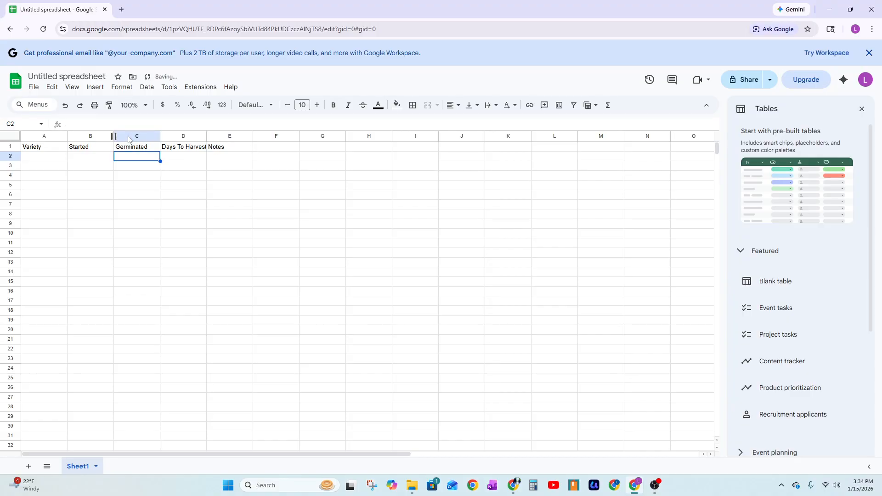
click(243, 158)
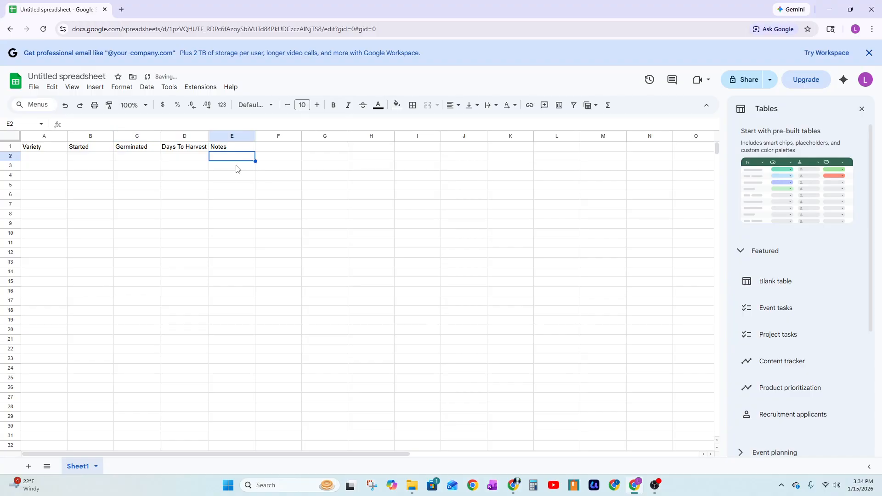
click(220, 149)
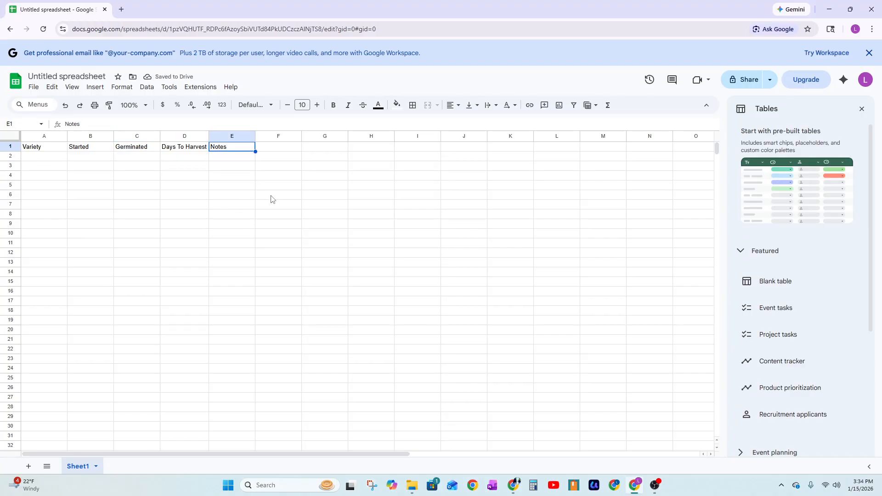
click(235, 159)
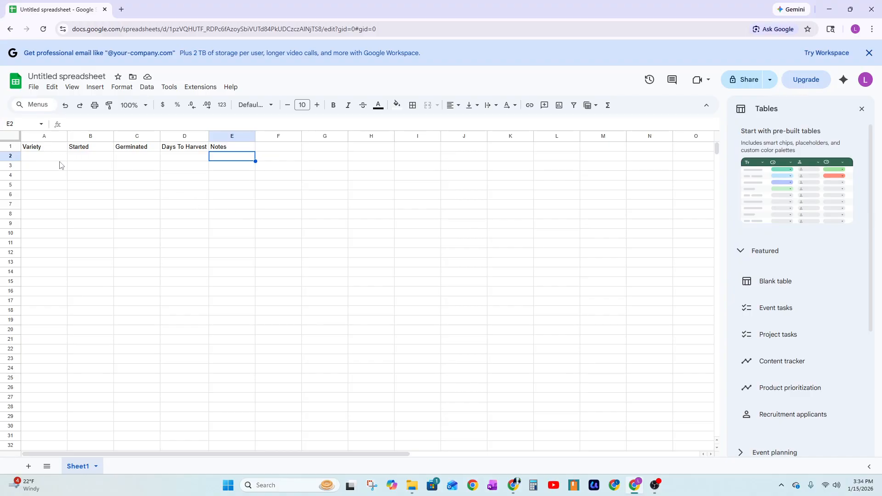
Step: Set the whole sheet's font size to 12 and auto-fit all columns to their headings
click(7, 139)
click(102, 175)
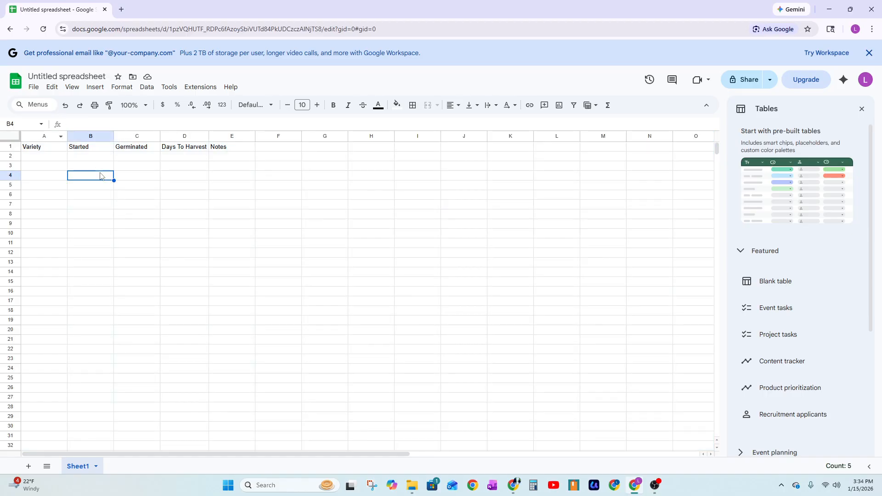
key(ctrl+a)
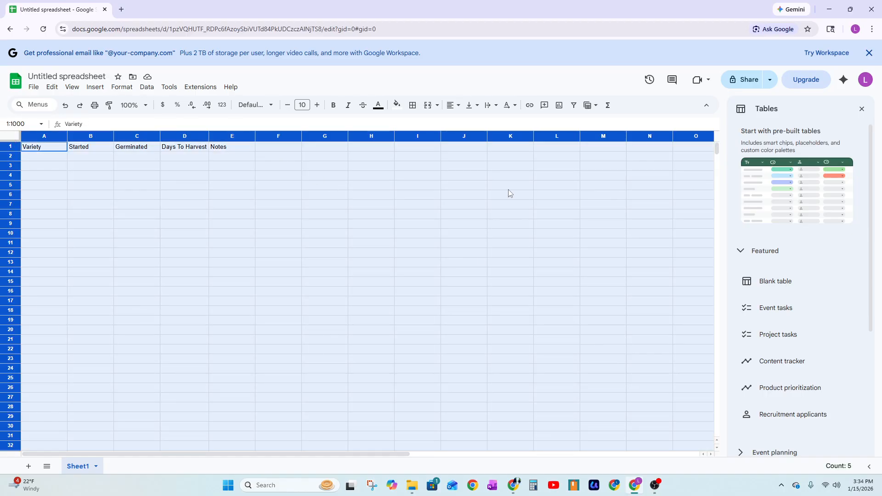
double_click(317, 106)
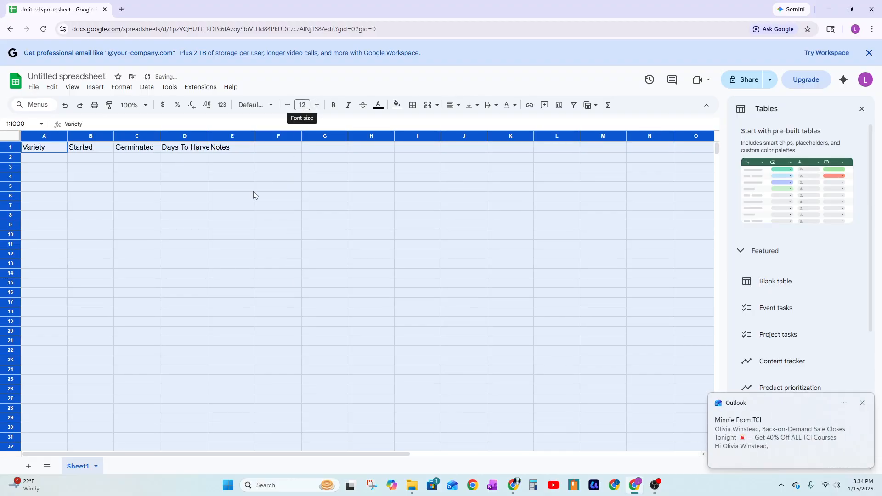
double_click(209, 136)
click(213, 245)
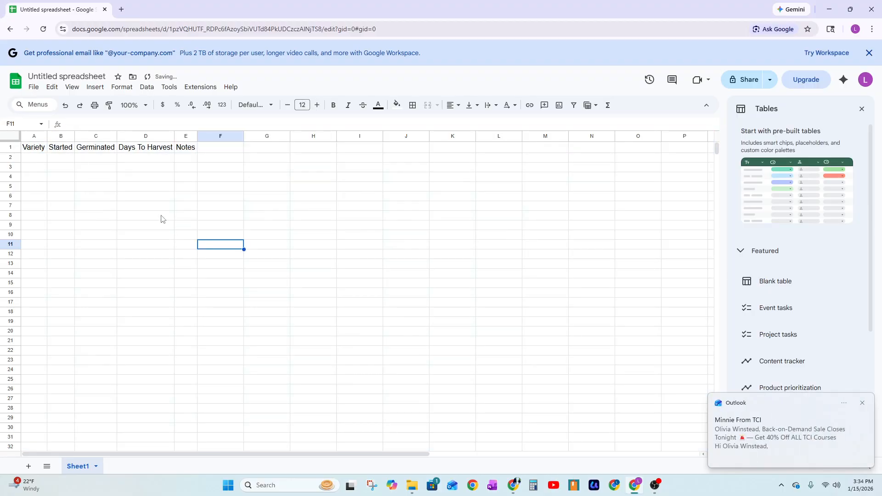
Step: Try the Days To Harvest column narrower than its heading, auto-fit it, and widen it well past the text
click(72, 151)
drag(174, 136, 140, 136)
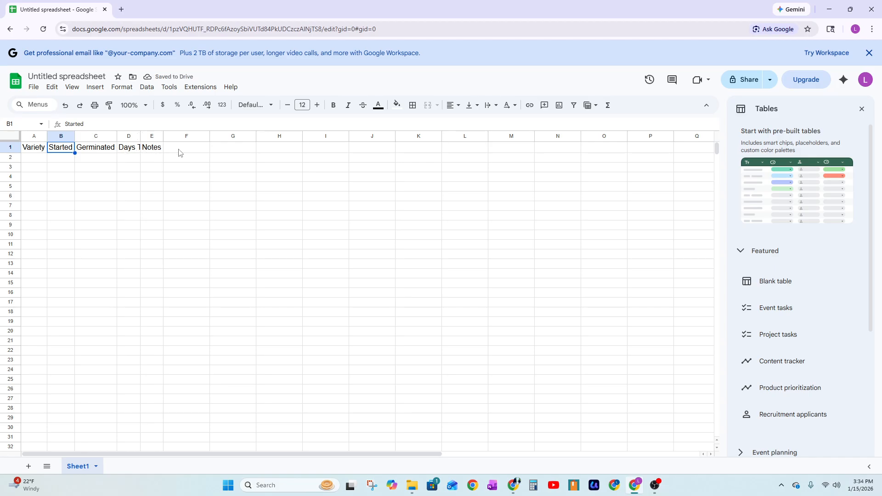
double_click(141, 136)
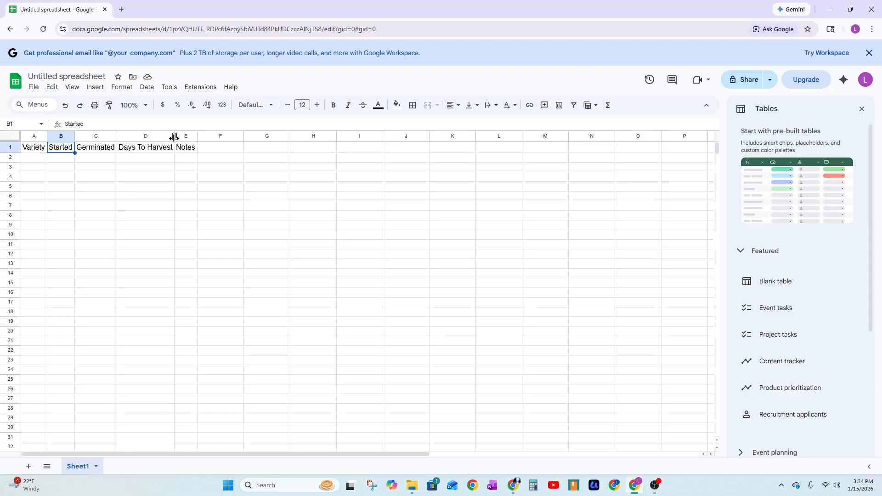
drag(174, 137, 290, 197)
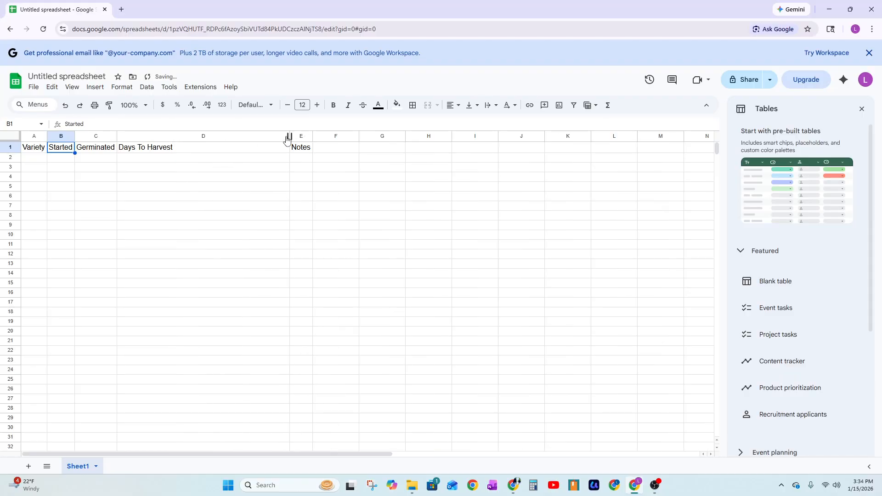
Step: Narrow the Days To Harvest column, and try moving the Germinated column after it and back again
drag(288, 138, 161, 137)
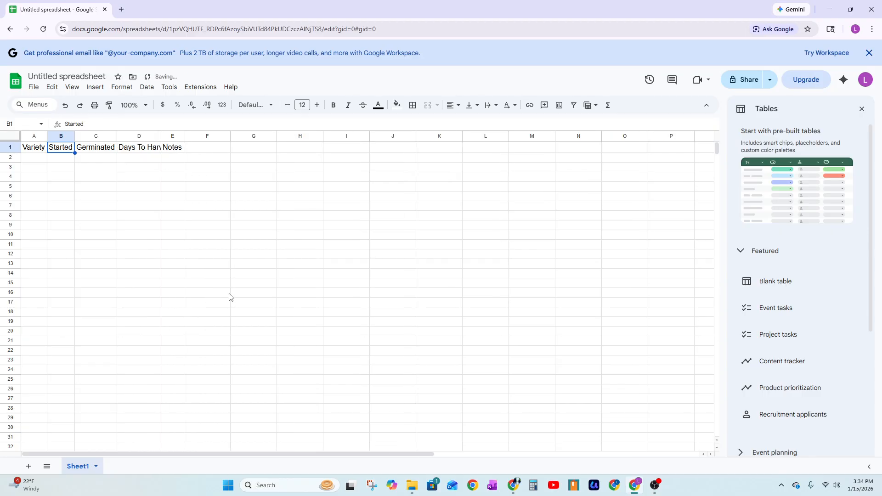
click(96, 136)
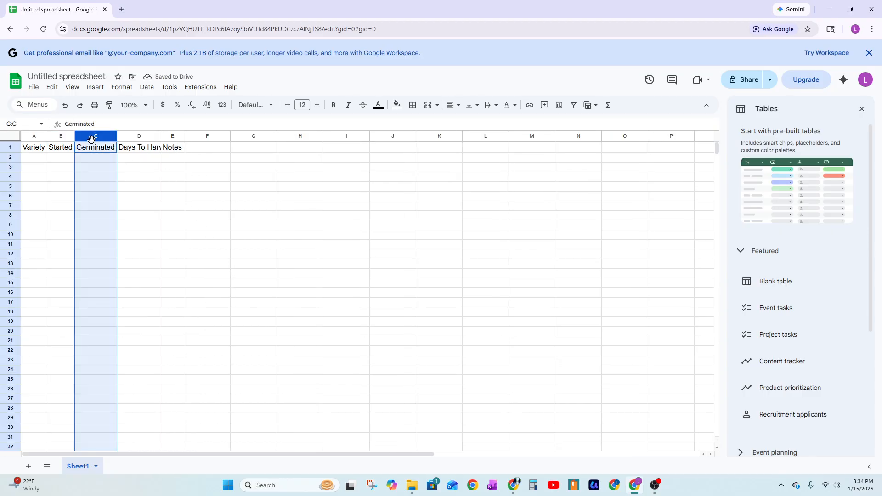
drag(89, 136, 191, 164)
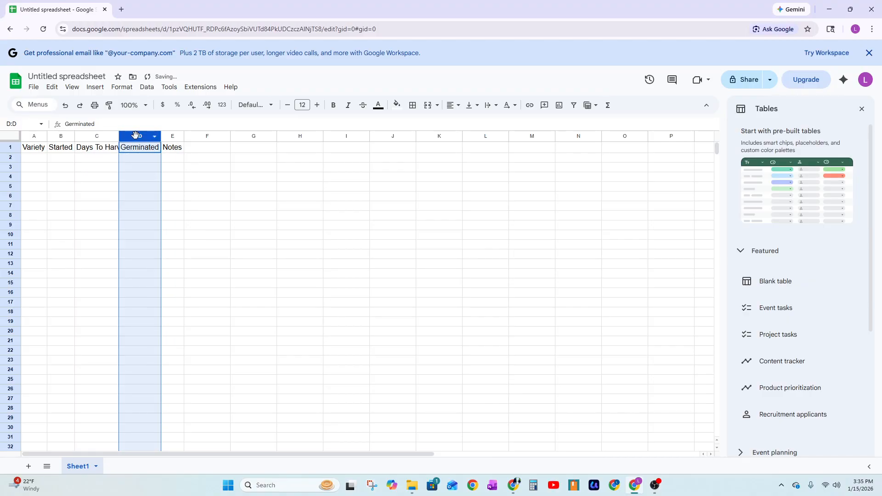
drag(137, 136, 88, 137)
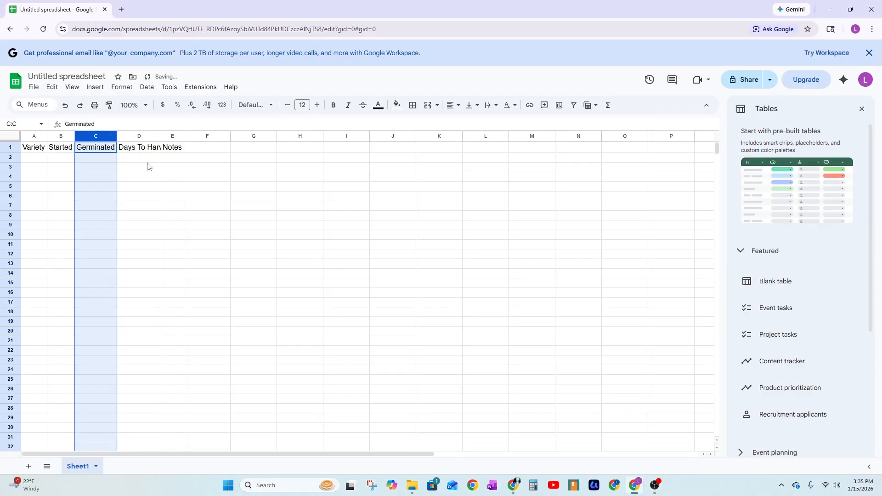
Step: Widen the Days To Harvest column just enough to show its full heading
click(146, 159)
drag(164, 139, 180, 137)
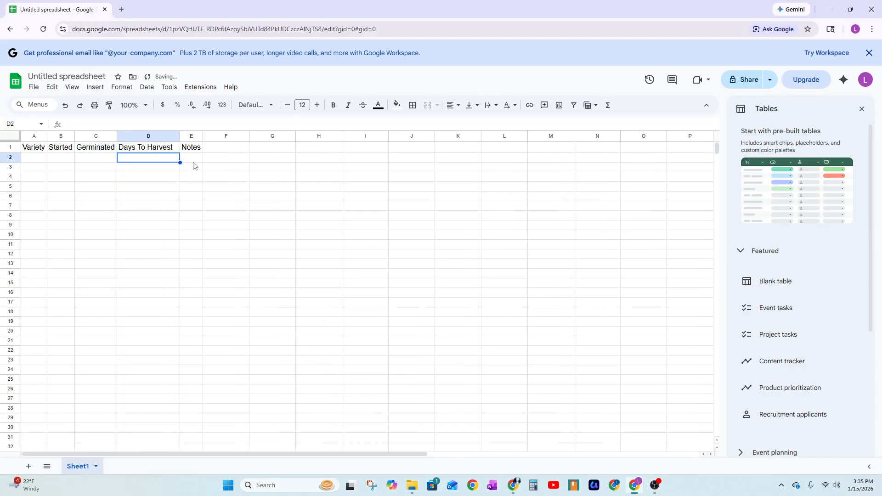
click(200, 181)
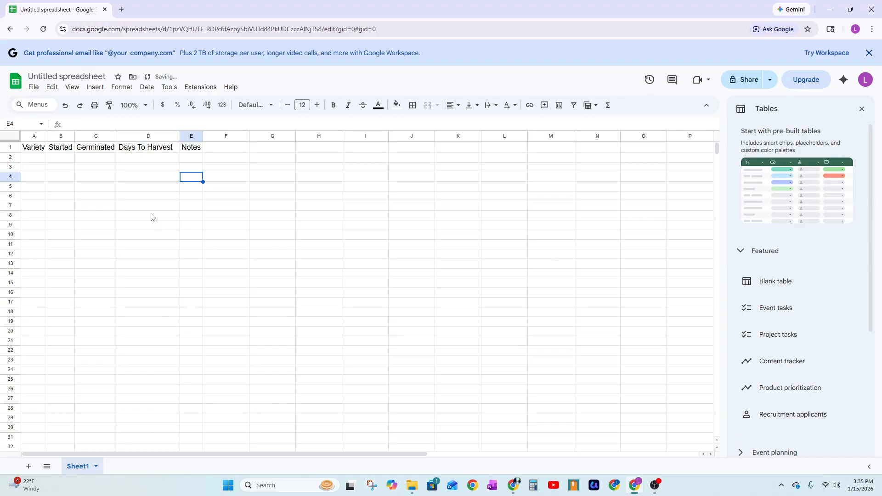
Step: Rename the sheet as Seed Starting 2026
right_click(83, 469)
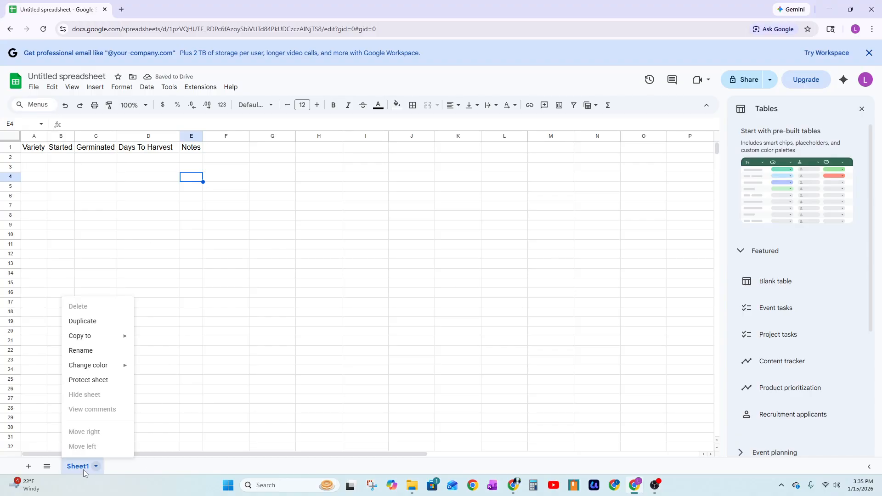
click(83, 469)
right_click(80, 468)
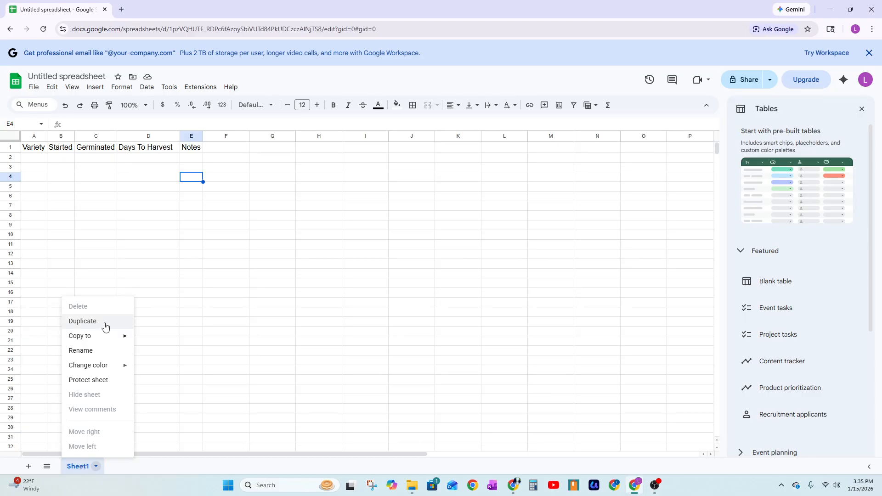
click(86, 352)
text(Seeed)
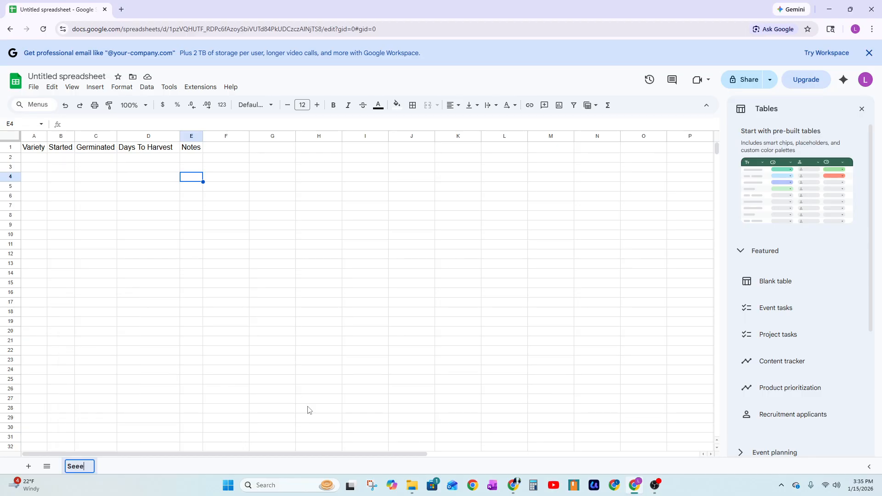
key(BackSpace)
key(BackSpace)
key(BackSpace)
text(d STar)
key(BackSpace)
key(BackSpace)
key(BackSpace)
text(tarting 2026)
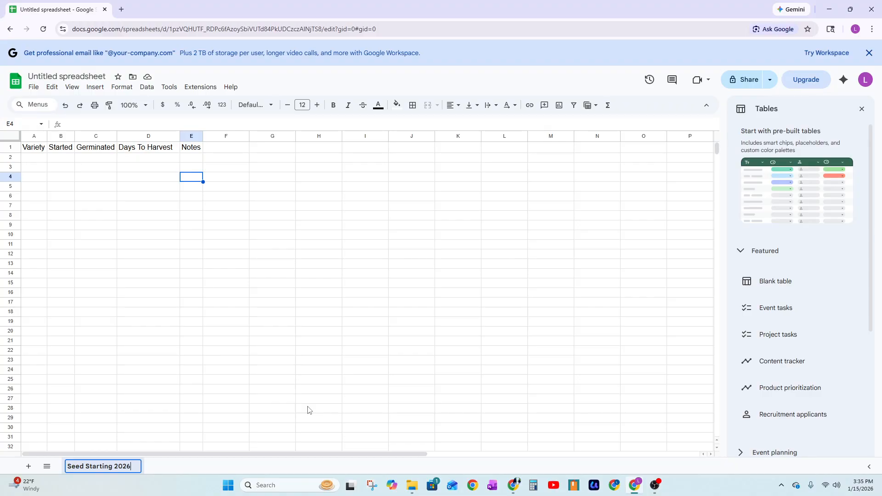
click(244, 410)
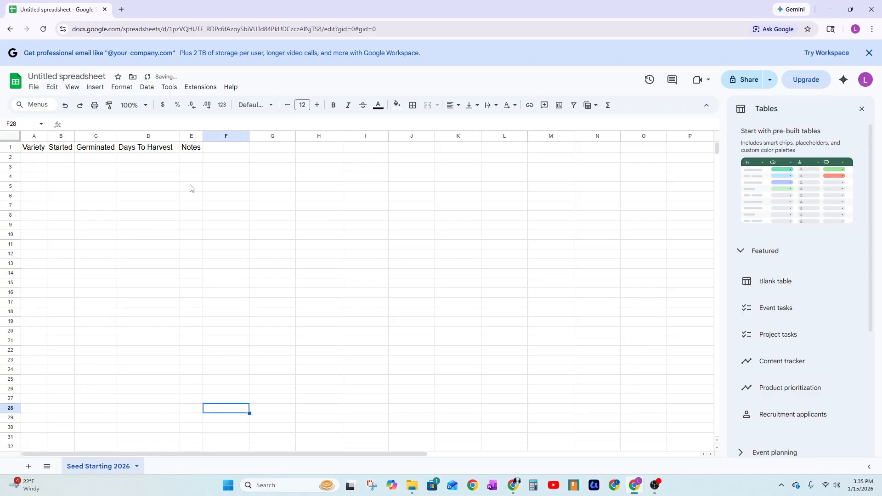
click(198, 159)
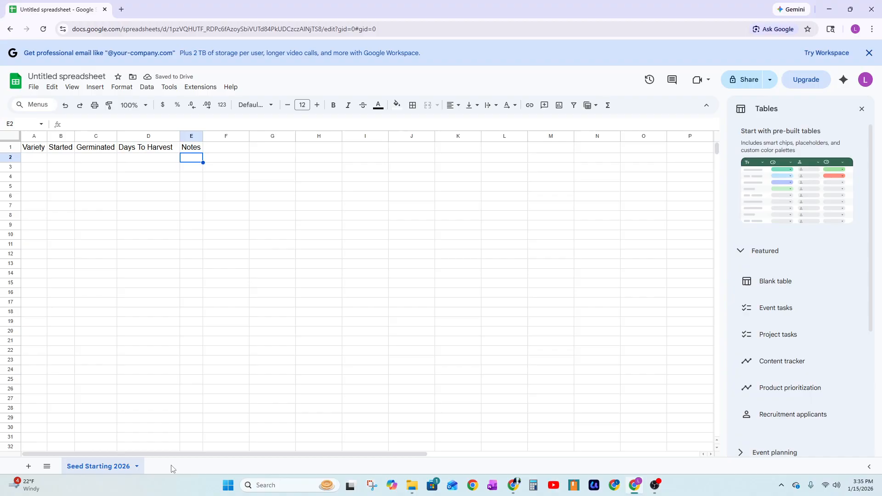
Step: Set the font size of the headings in A1 to E1 to 16
click(44, 150)
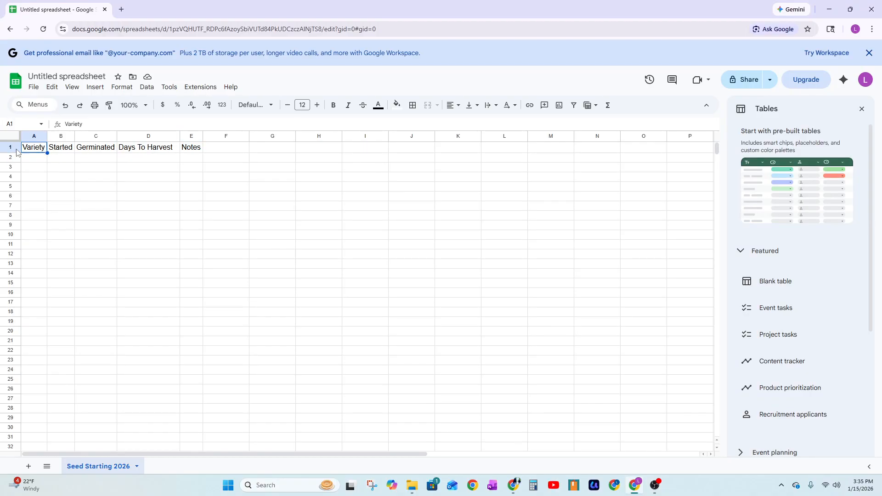
drag(28, 151, 197, 148)
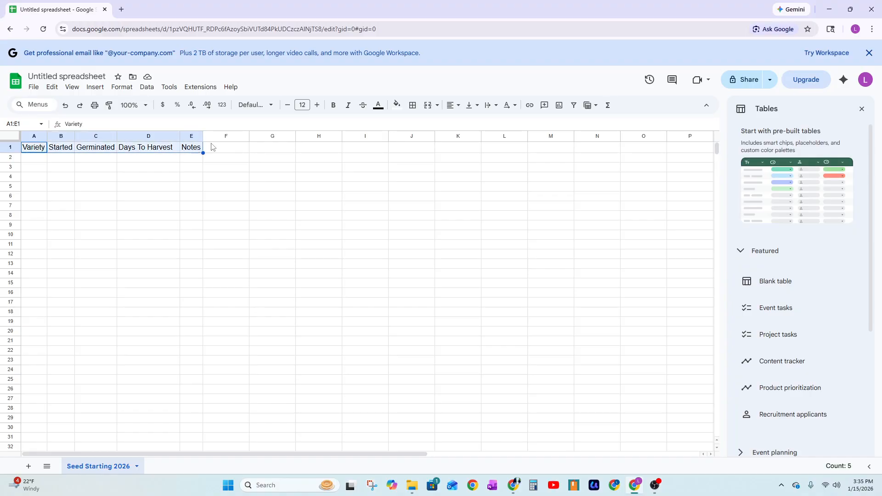
click(318, 106)
click(318, 107)
click(317, 107)
click(318, 107)
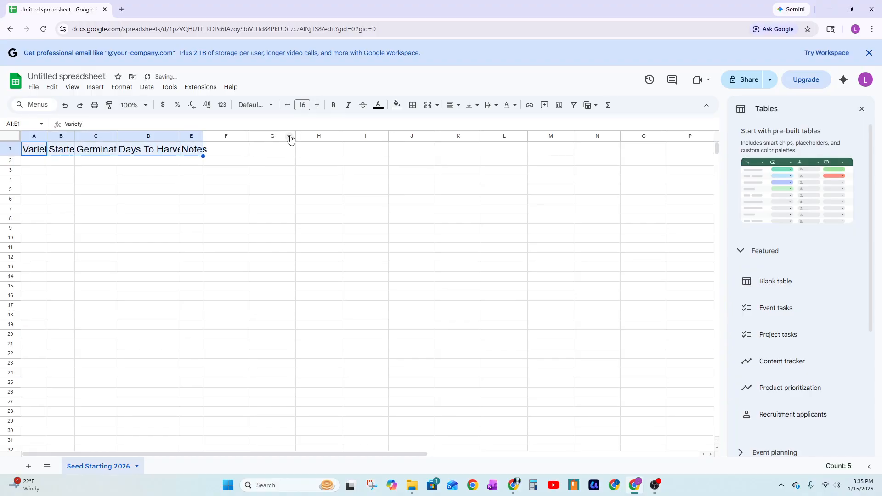
Step: Widen columns A to E so that each enlarged heading fits in full
drag(117, 136, 129, 136)
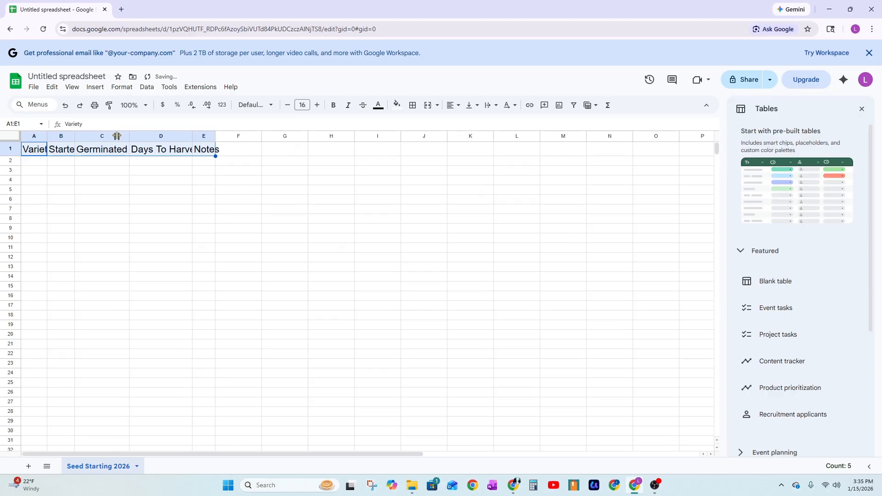
drag(192, 136, 235, 136)
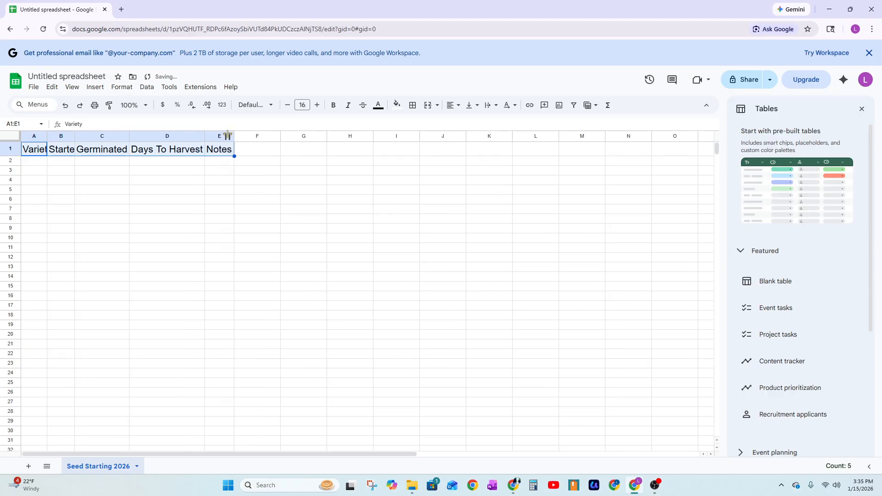
drag(75, 136, 55, 136)
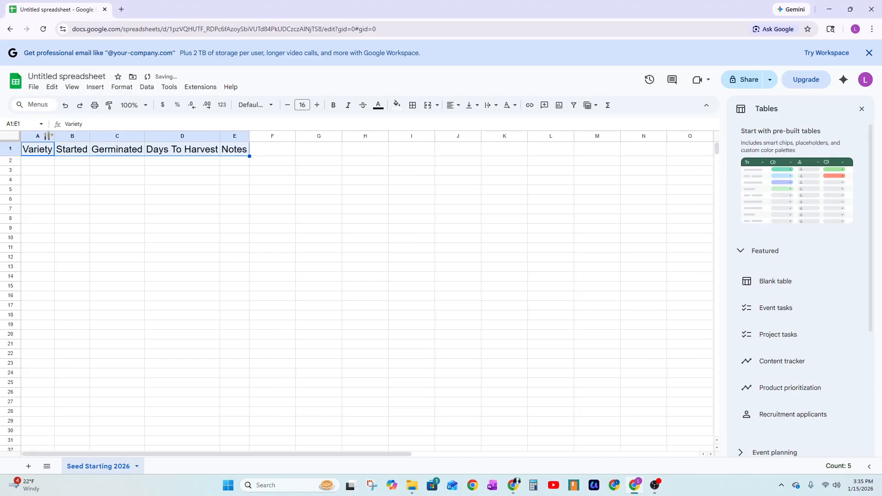
click(70, 181)
Step: Fill the whole sheet with a custom very pale green background colour
click(11, 138)
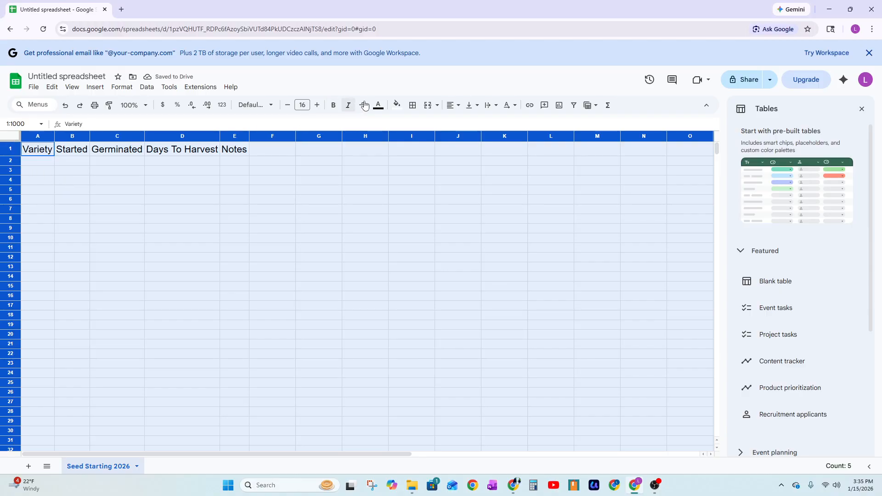
click(397, 105)
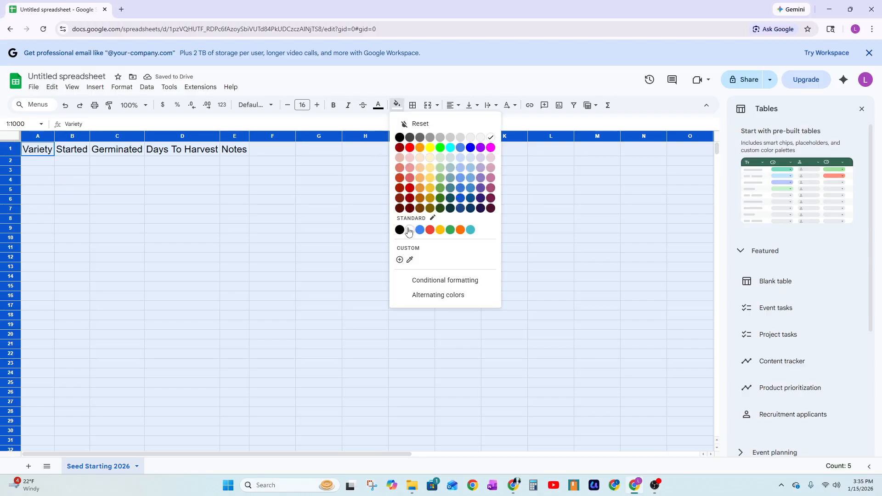
click(400, 260)
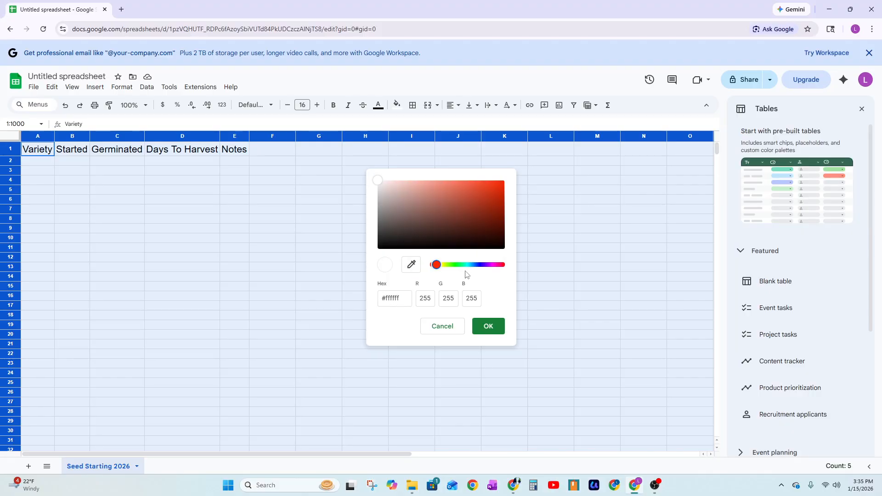
drag(435, 265, 461, 275)
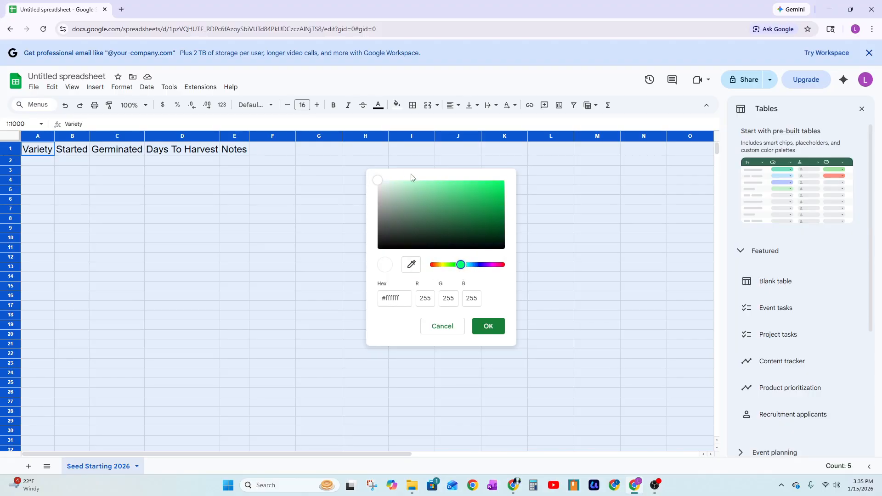
drag(407, 180, 386, 180)
click(489, 327)
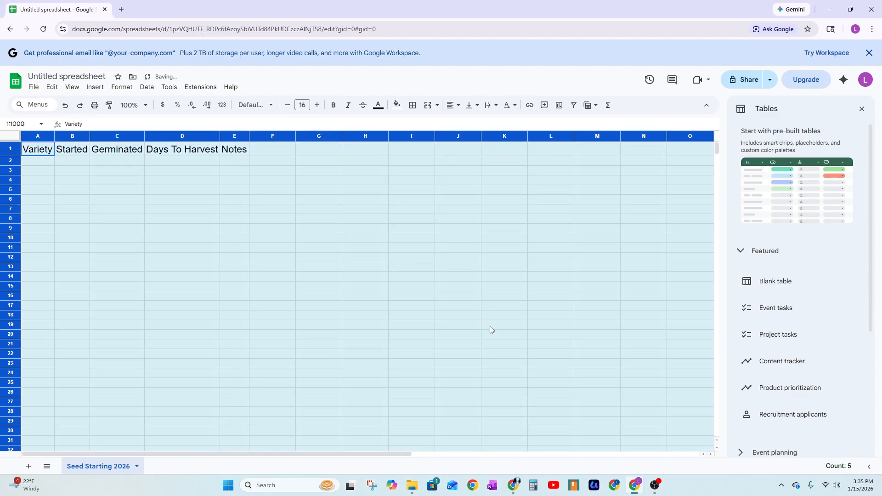
click(397, 105)
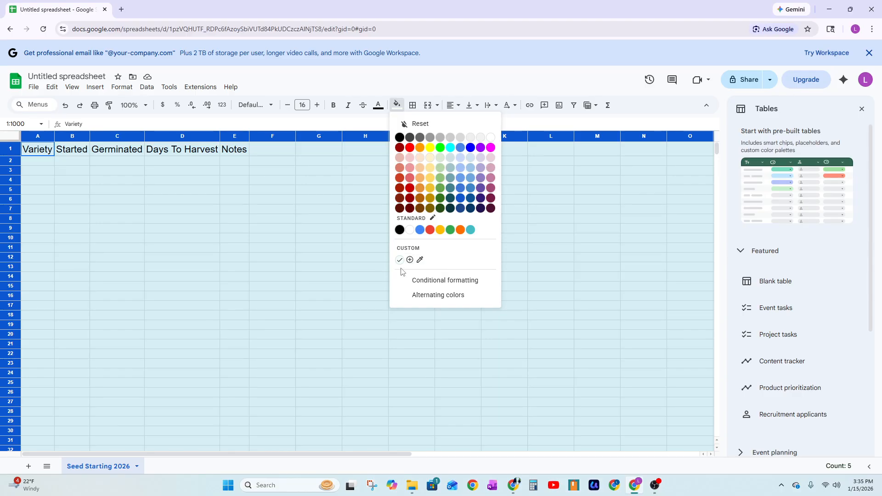
click(224, 231)
click(115, 220)
Step: Enter the variety Sugar rush peach peppers in A2 and auto-fit column A to it
click(39, 150)
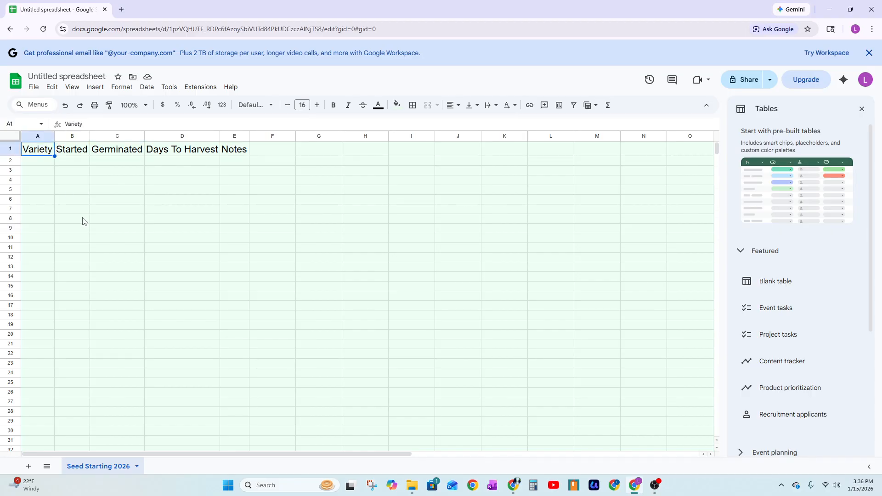
key(Down)
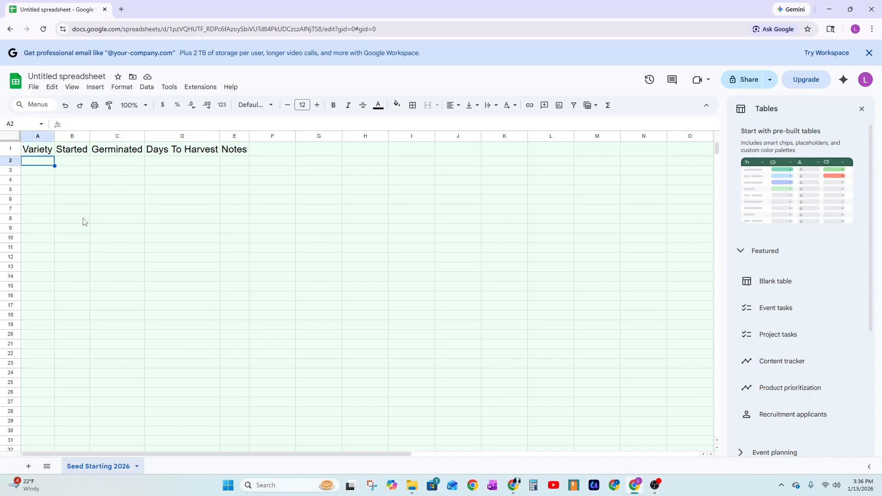
text(Siu)
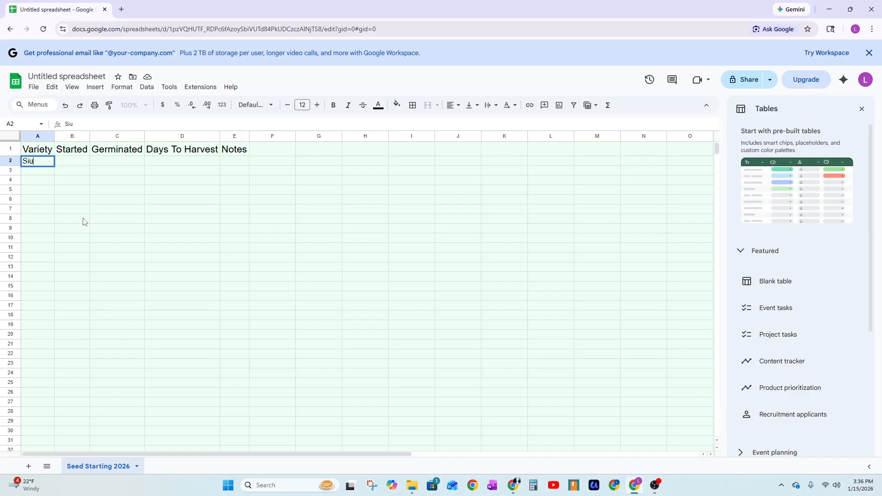
text(rgar)
text(gar rush r)
text(e)
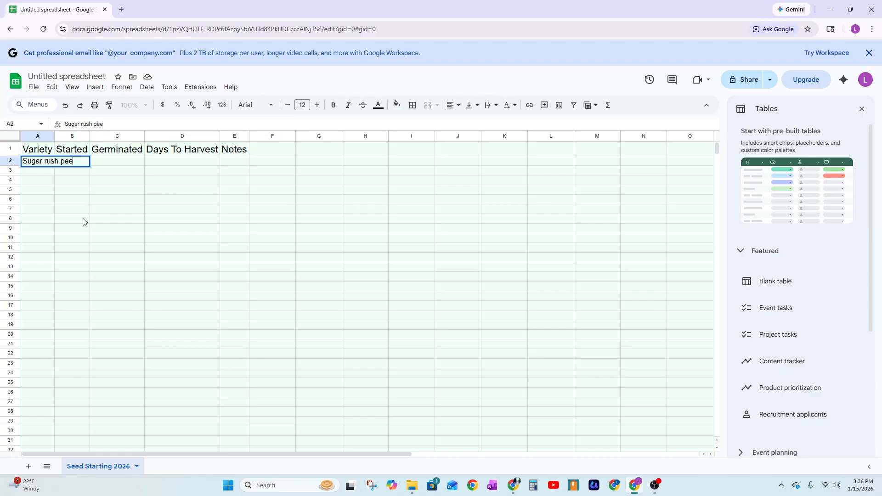
text(ach epper)
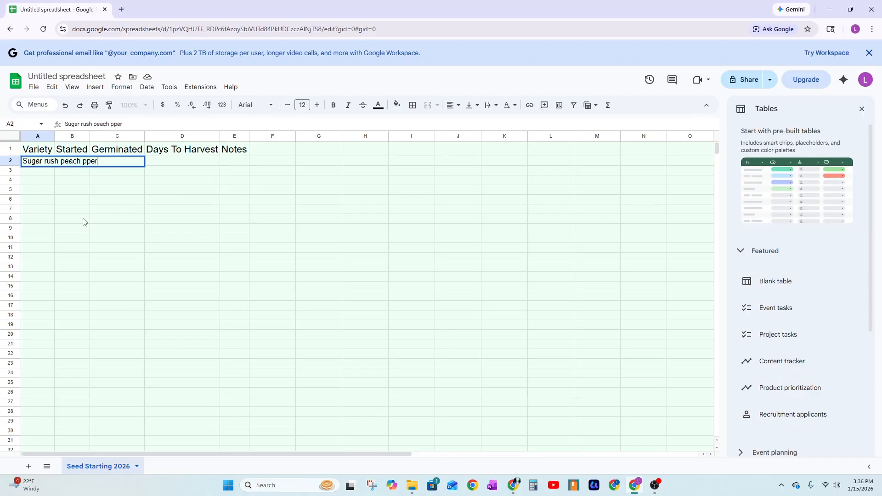
text(rs)
key(Return)
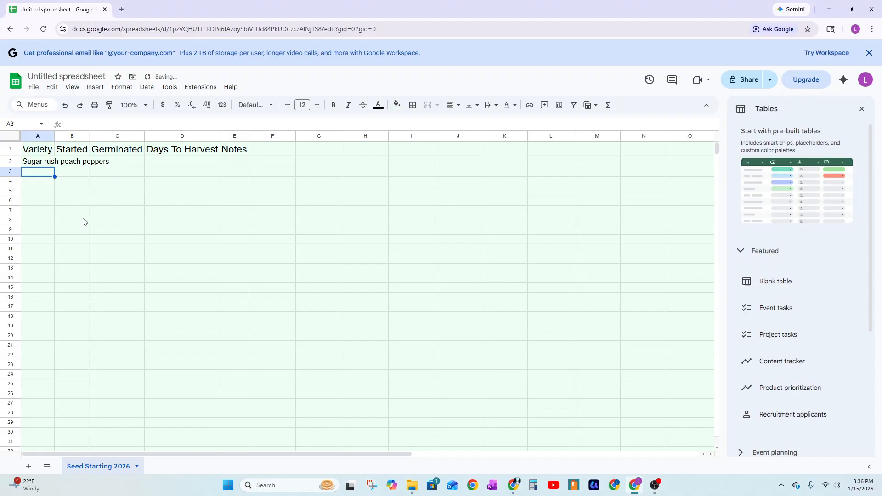
double_click(56, 136)
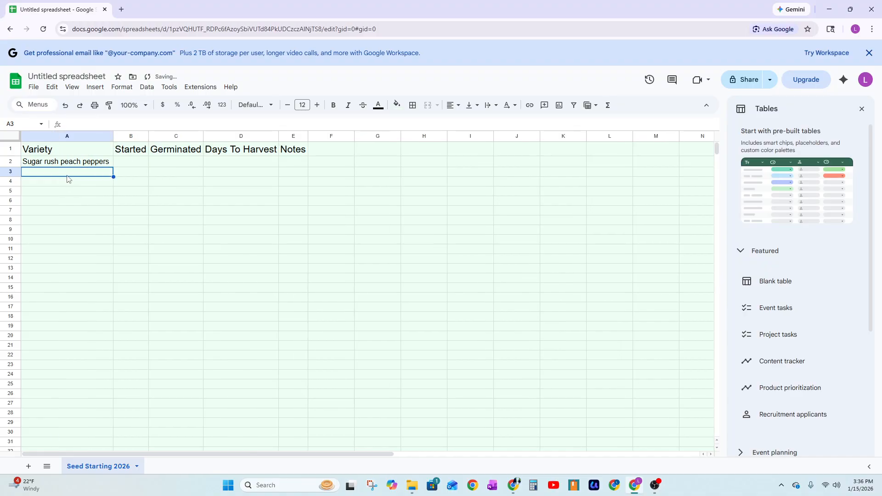
Step: Enter Monster Bell Peppers as the second variety in A3
text(<pnste)
key(BackSpace)
key(BackSpace)
key(BackSpace)
key(BackSpace)
key(BackSpace)
key(BackSpace)
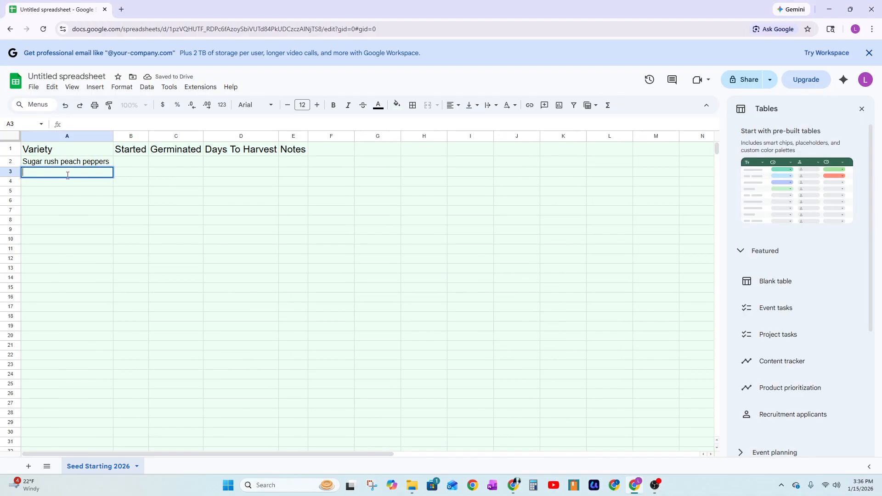
text(Monster Bell Peppers)
key(Return)
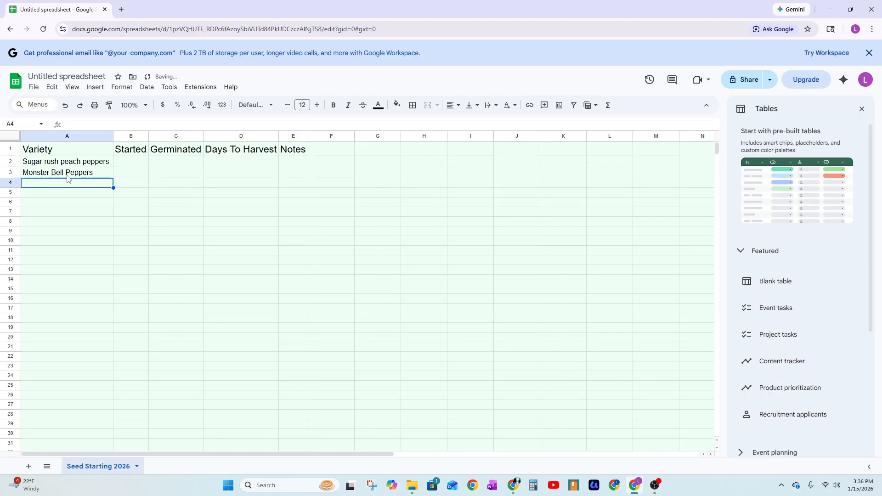
Step: Enter the varieties Purple Radishes in A4 and Spanish Radishes in A5
text(Purple )
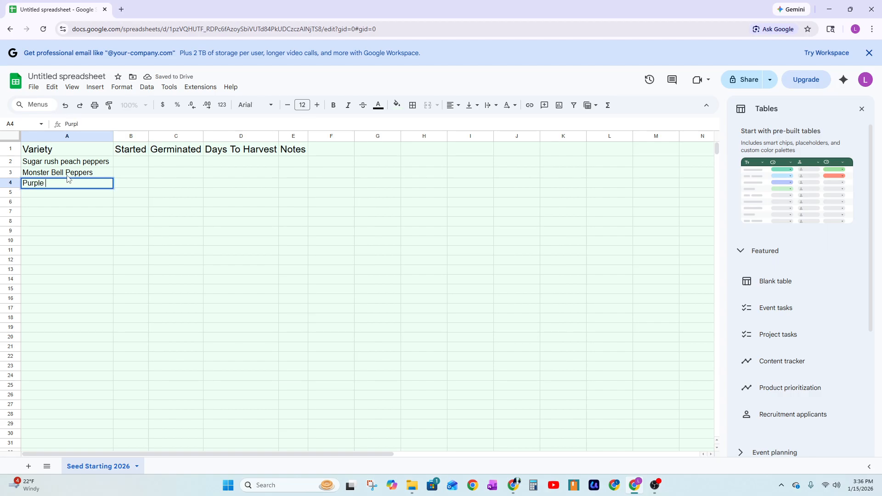
text(Radhshes)
key(Return)
text(Span)
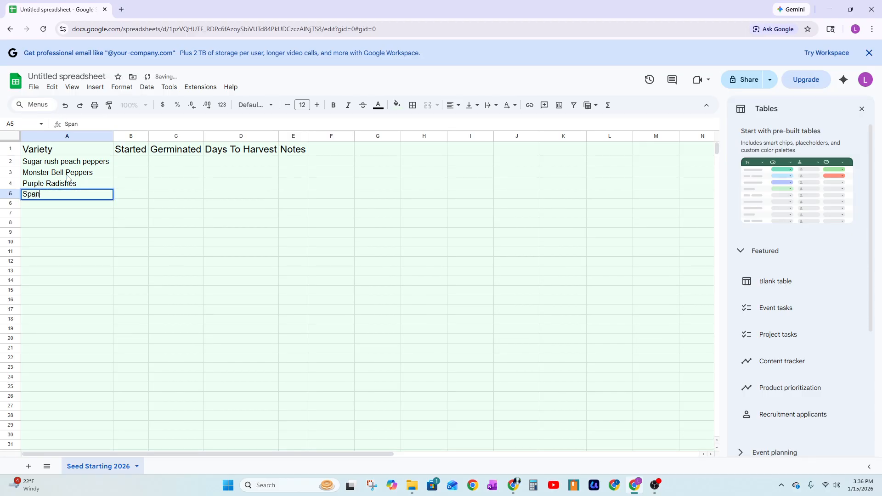
text(ish Radishes)
key(Return)
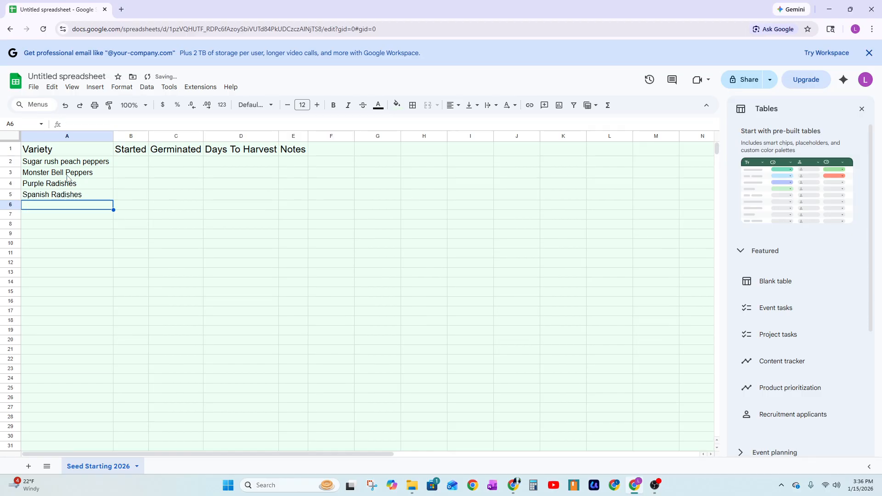
Step: Enter the varieties Winter Lettuce in A6 and Buttercrunch lettuce in A7
text(L)
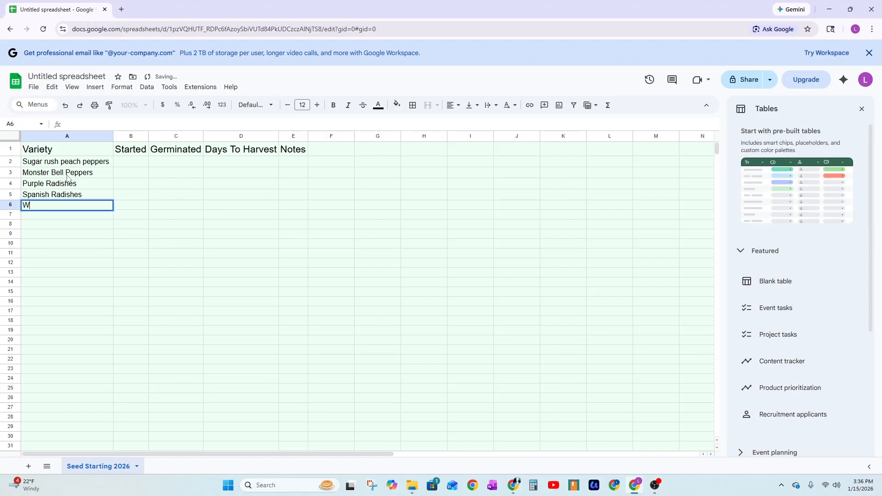
text(inter W)
key(BackSpace)
text(Lettuce)
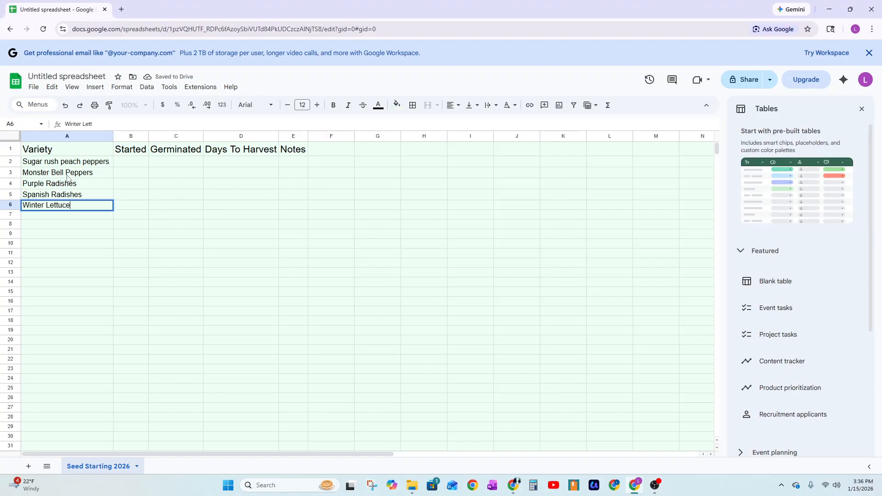
key(Return)
text(Butt)
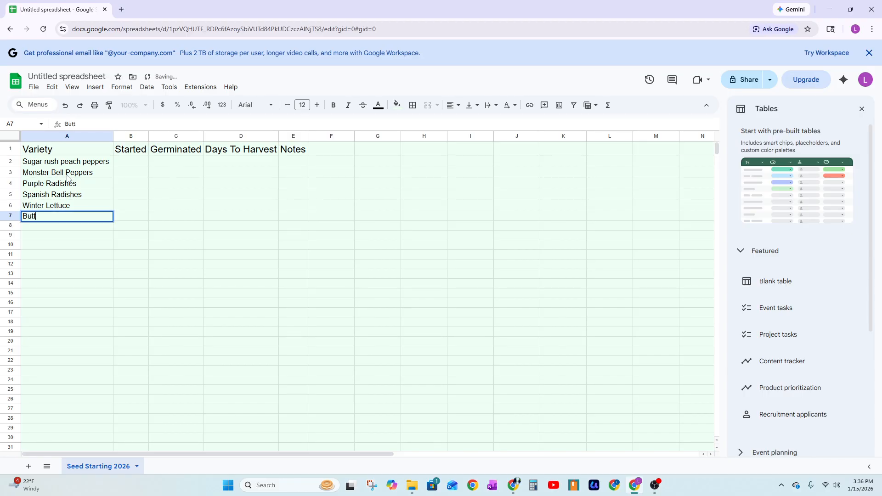
text(ercrunch lettcue)
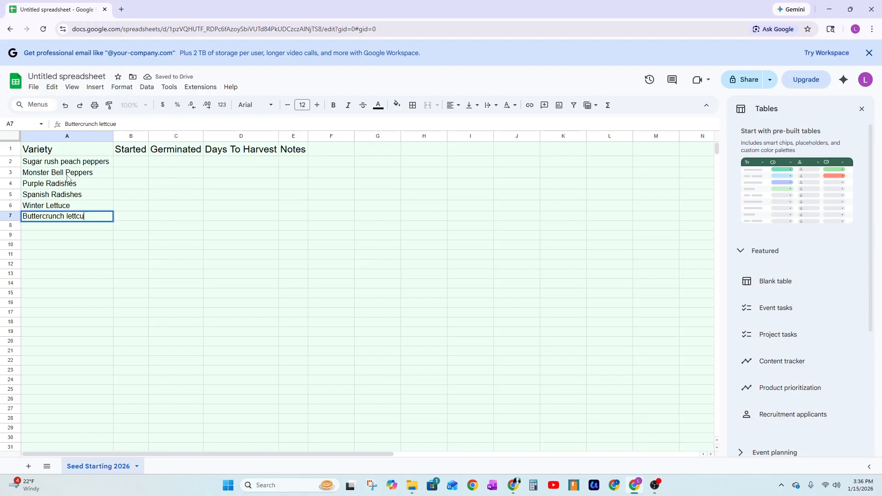
key(BackSpace)
key(BackSpace)
text(uce)
click(154, 169)
Step: Enter 3/1/2026 in B2 as the Started date for the Sugar rush peach peppers
click(117, 155)
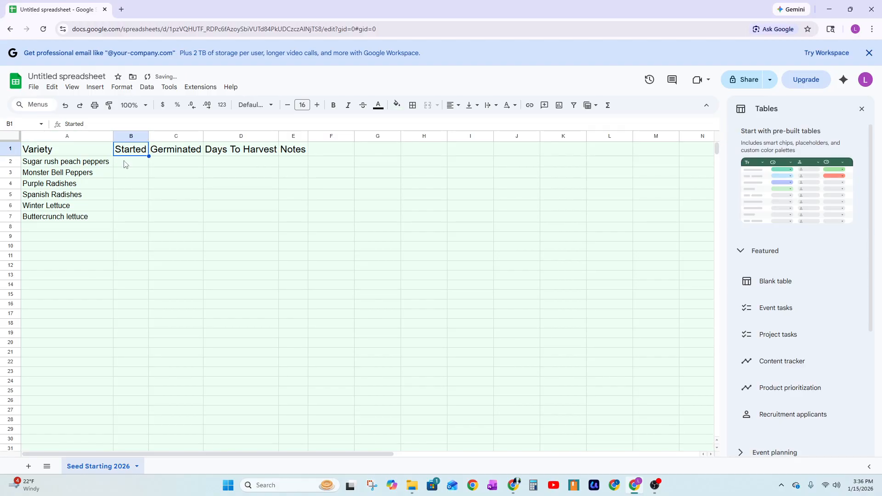
click(124, 164)
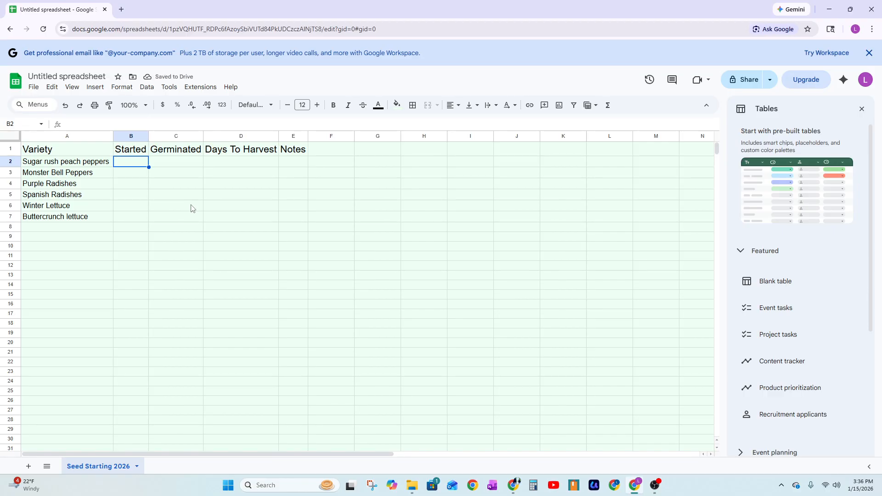
text(3/1/2025)
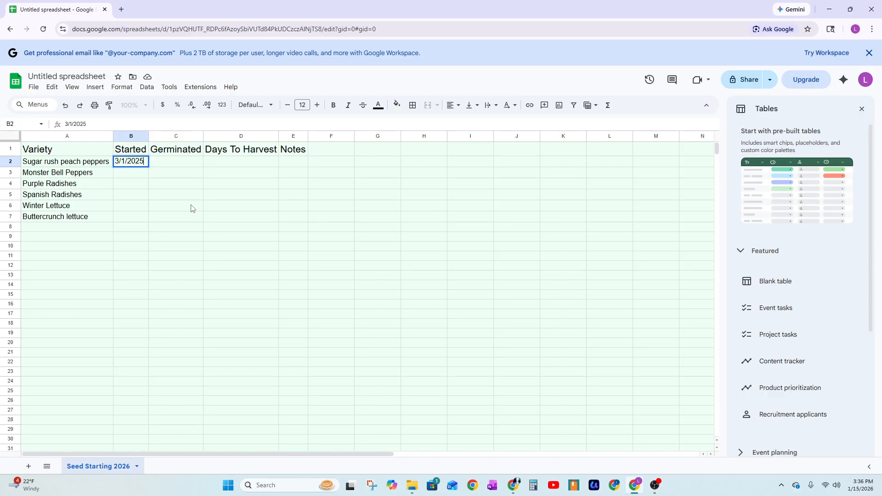
key(BackSpace)
text(6)
key(Tab)
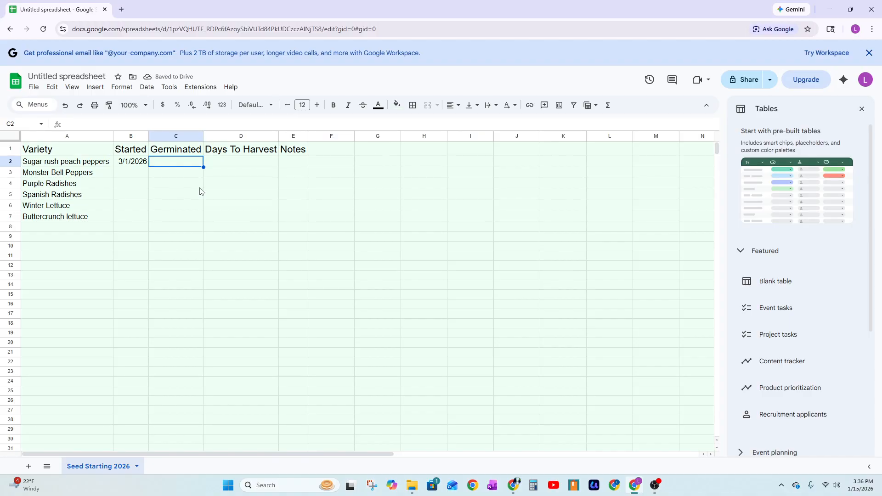
Step: Enter 80 to 95 as the Days To Harvest for the Sugar rush peach peppers in D2
key(Tab)
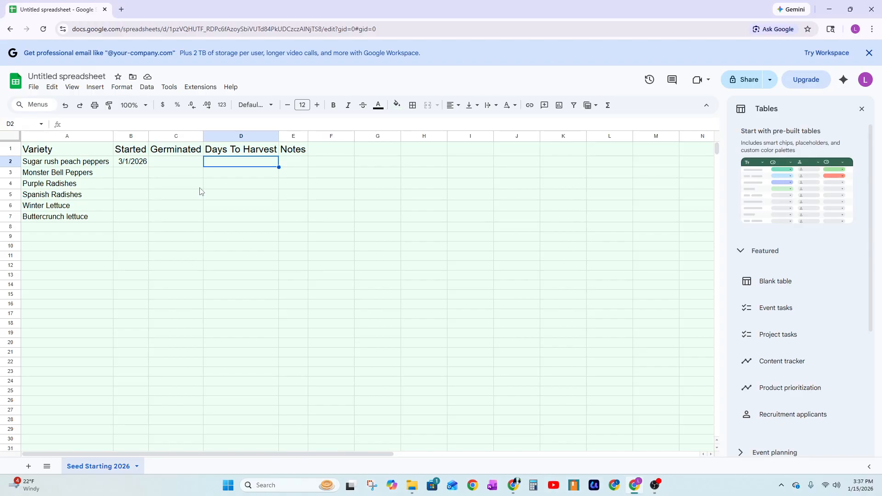
text(80 to 95)
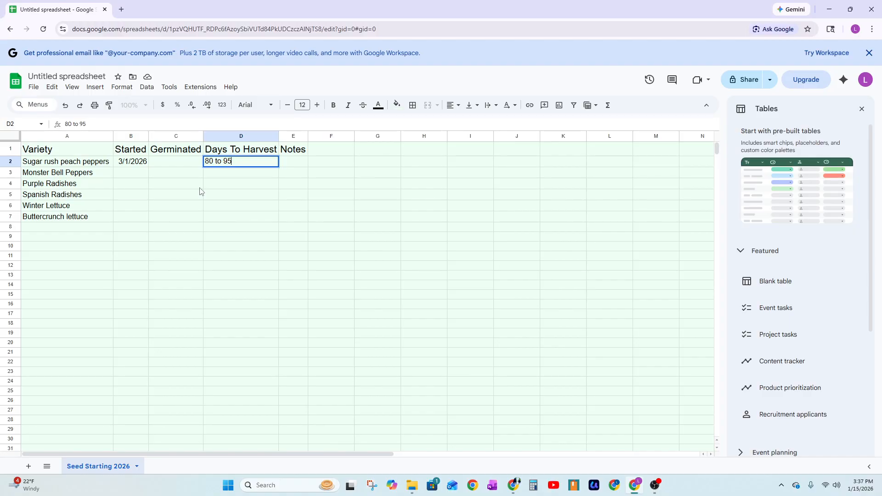
key(Return)
Step: Enter 28 to 50 days as the Days To Harvest for the Purple Radishes in D4
key(Down)
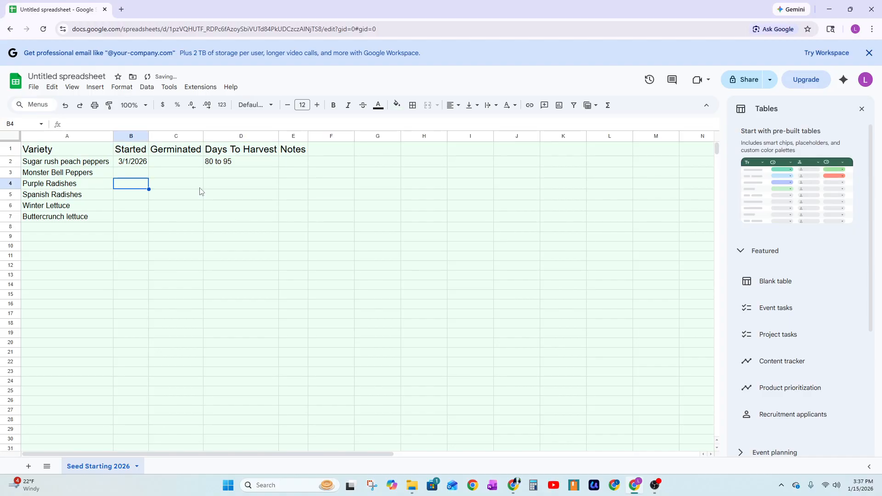
key(Right)
key(Right)
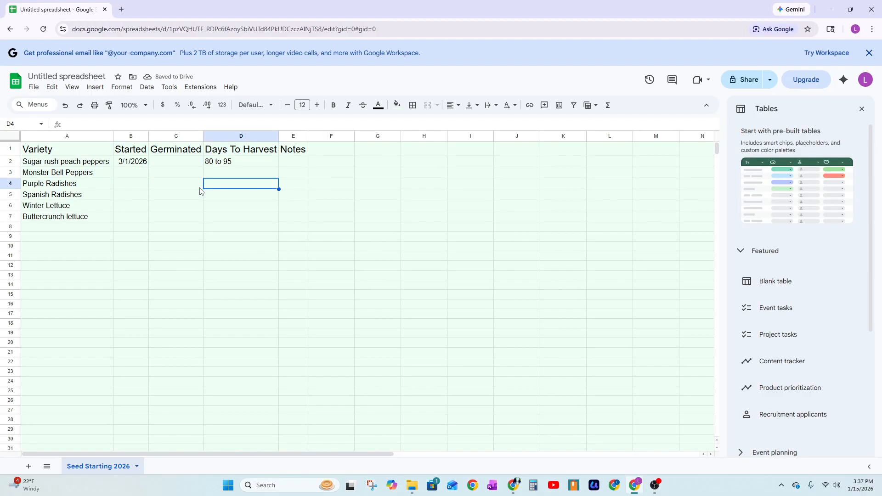
text(80 to)
key(BackSpace)
key(BackSpace)
key(BackSpace)
key(BackSpace)
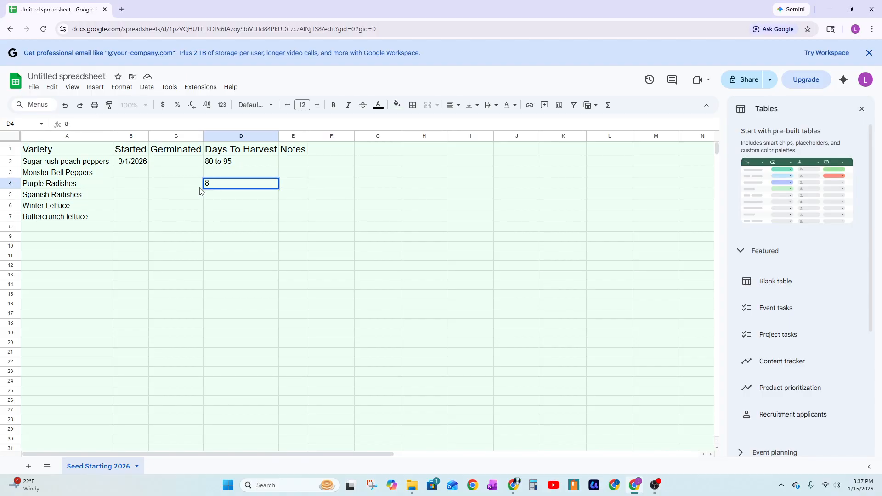
text(29 )
text(to 50 days)
key(Return)
key(Up)
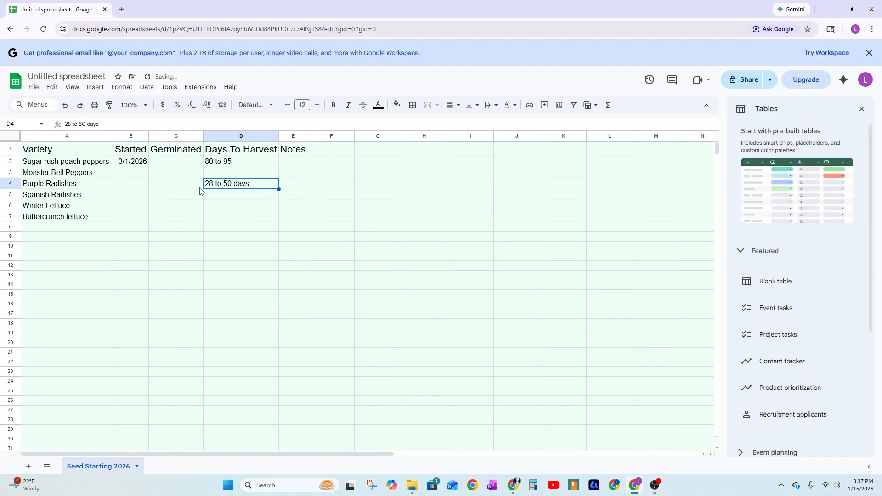
Step: Enter 30 to 45 as the Days To Harvest for Winter Lettuce in D6 and copy it to Buttercrunch lettuce in D7
key(Down)
key(Down)
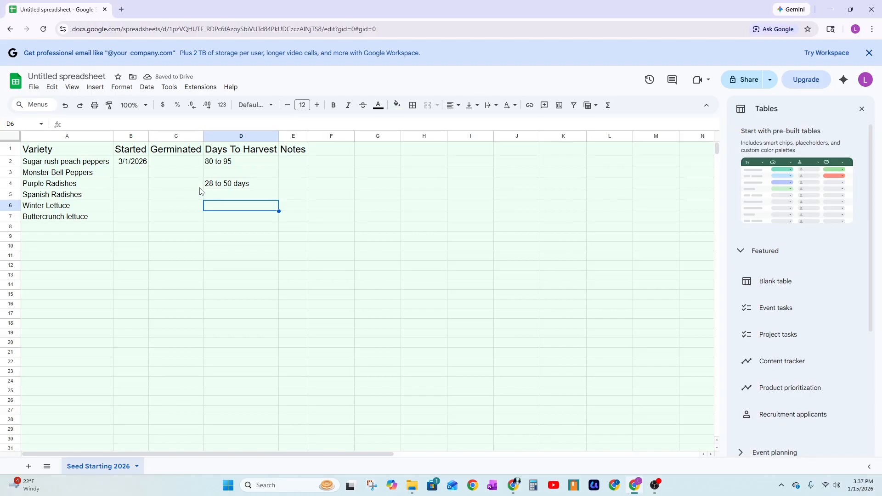
text(30)
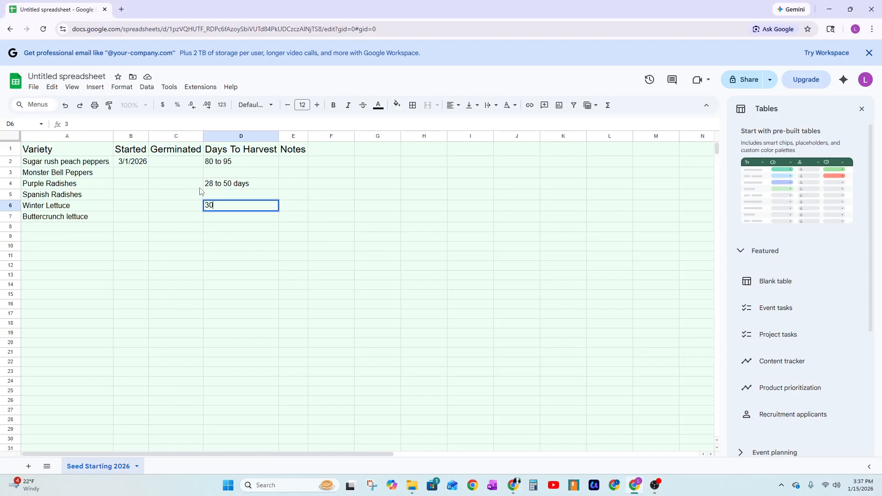
text( to 45)
key(Return)
key(Up)
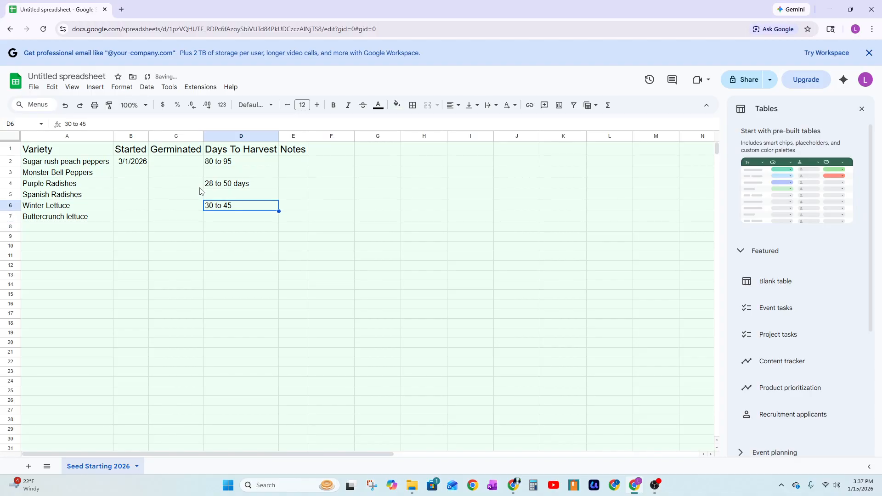
key(ctrl+c)
key(Down)
key(ctrl+v)
Step: Remove the word days from the Purple Radishes' Days To Harvest entry in D4, leaving 28 to 50
key(Up)
key(Up)
key(Up)
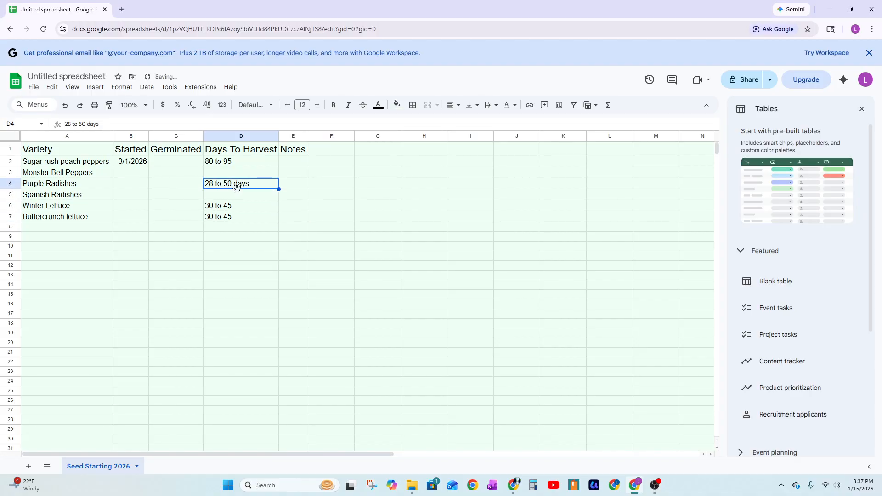
double_click(255, 185)
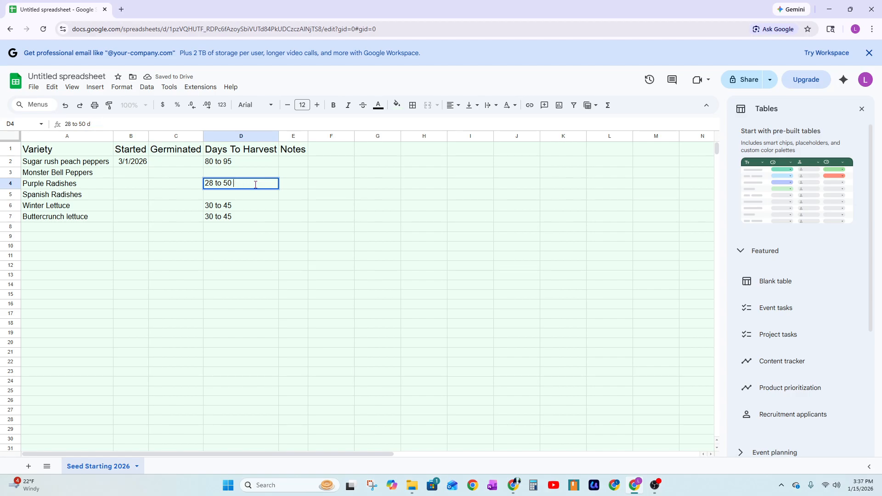
click(245, 238)
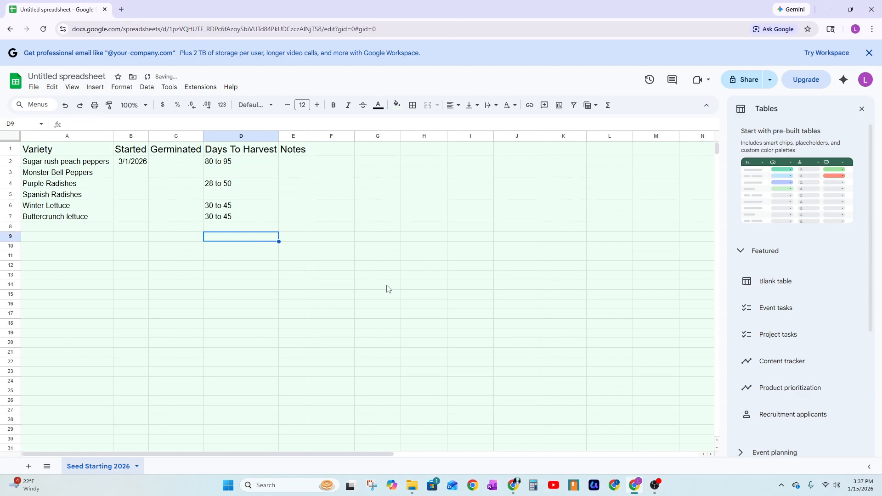
click(259, 163)
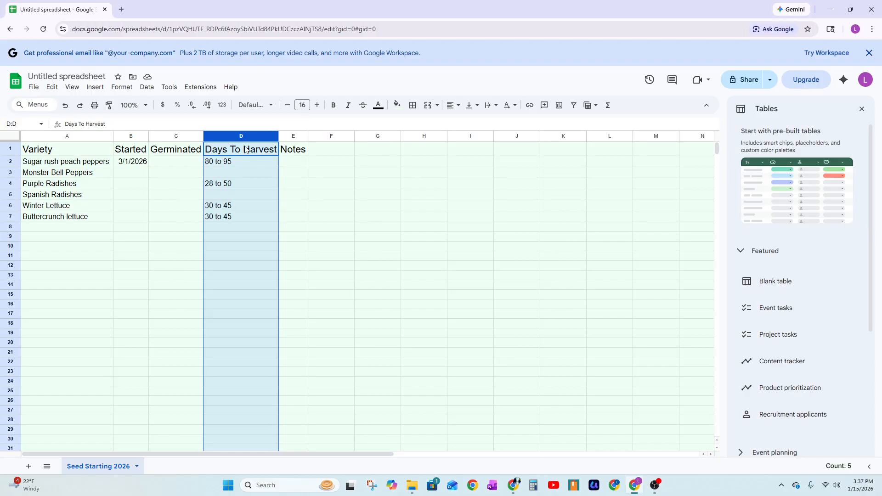
click(315, 195)
click(241, 136)
ctrl+click(248, 153)
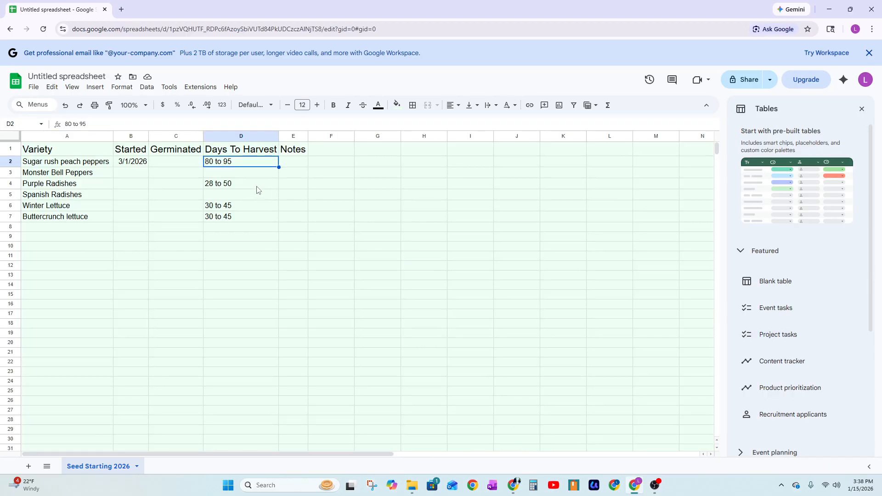
click(329, 188)
Step: Turn the Days To Harvest cells D2:D1000, excluding the heading, into dropdowns
click(251, 137)
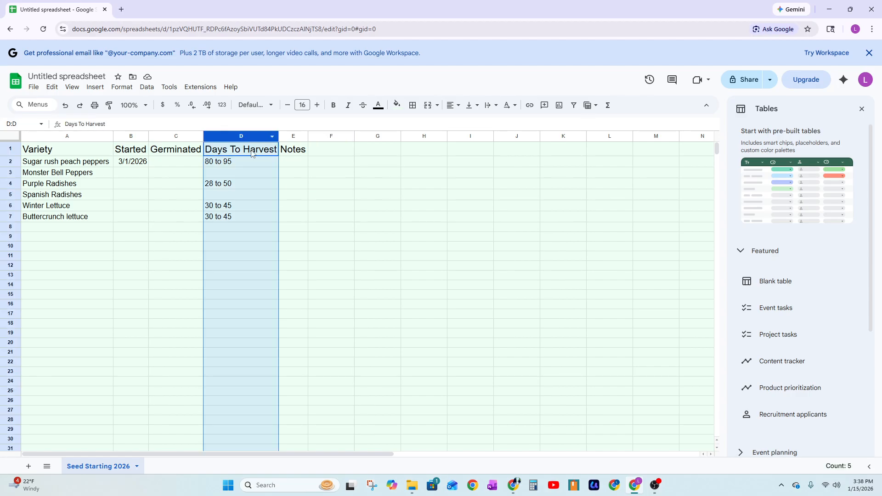
click(252, 161)
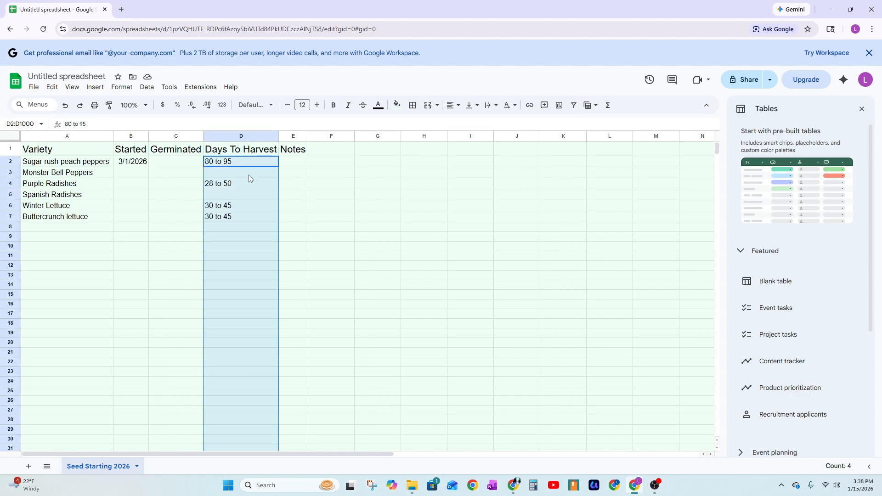
right_click(251, 178)
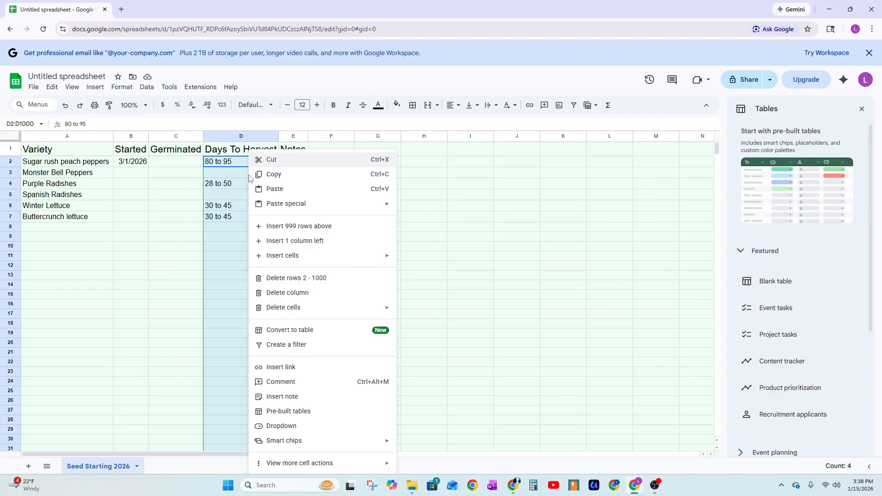
click(288, 431)
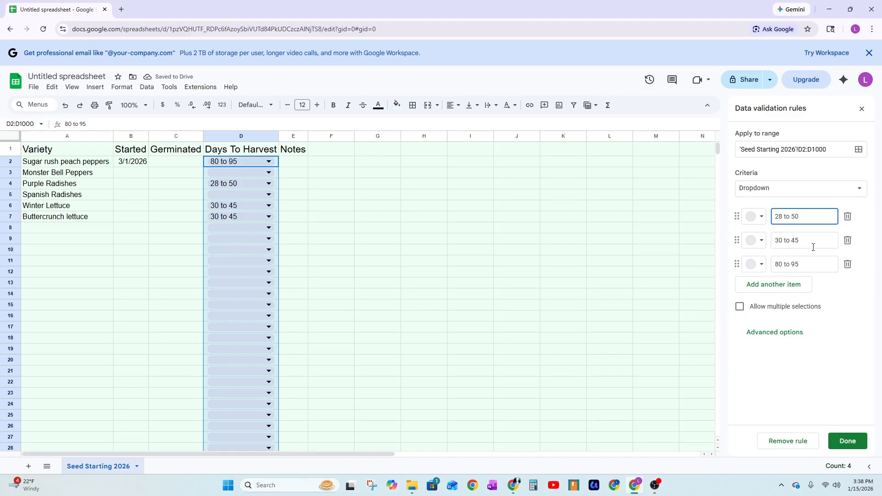
Step: Color the 80 to 95 dropdown item light green and the 28 to 50 item light red
triple_click(805, 217)
click(763, 221)
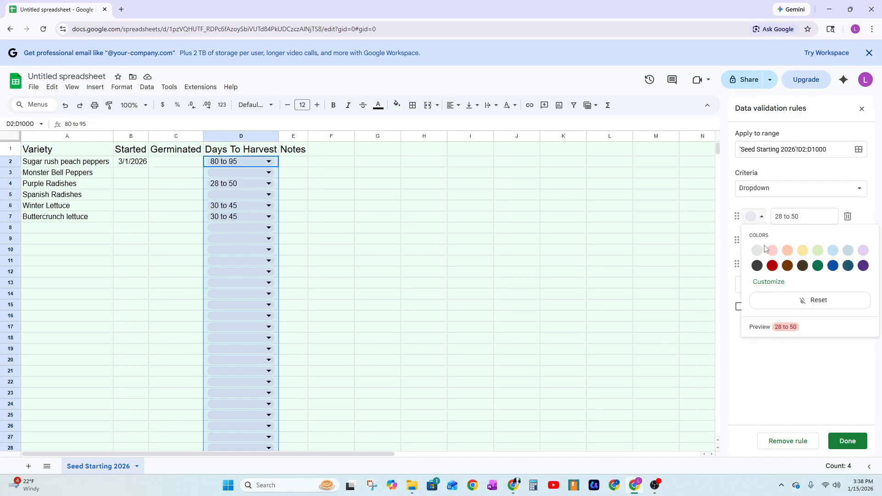
click(797, 218)
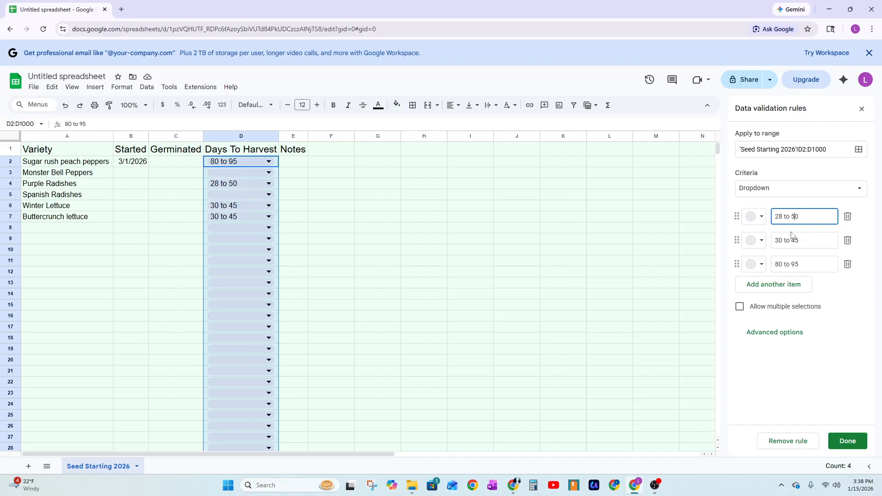
click(809, 268)
click(762, 267)
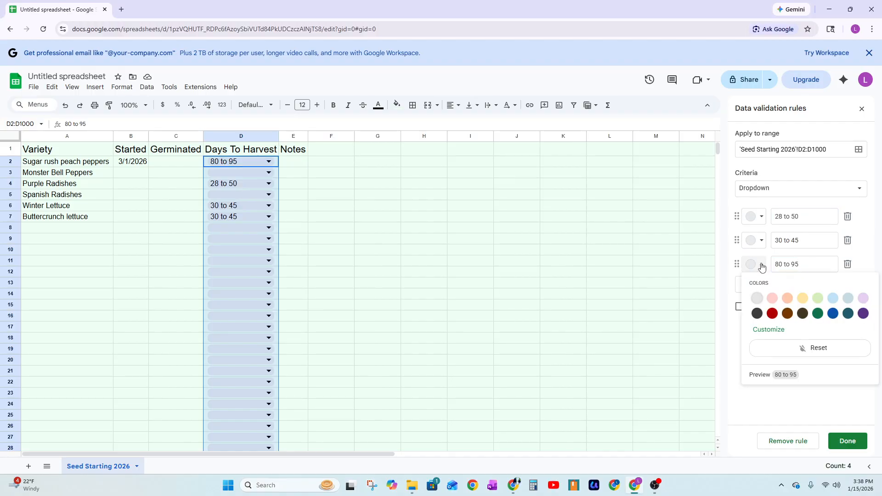
click(818, 299)
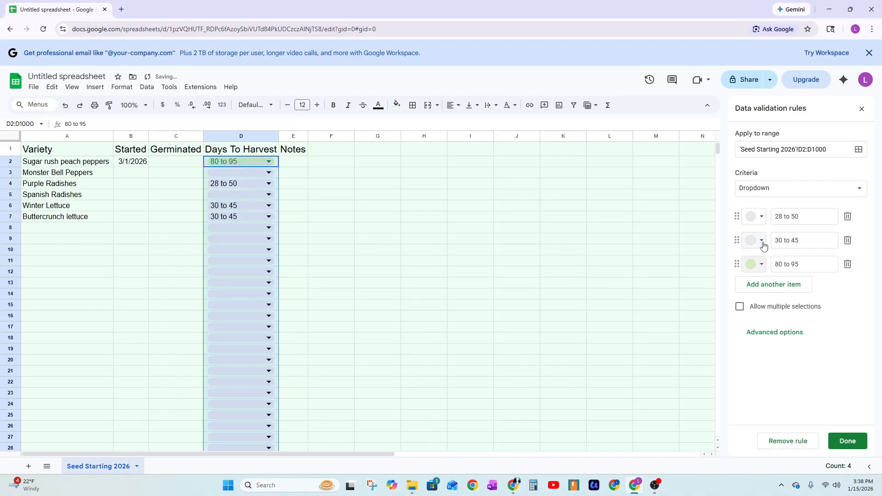
click(762, 217)
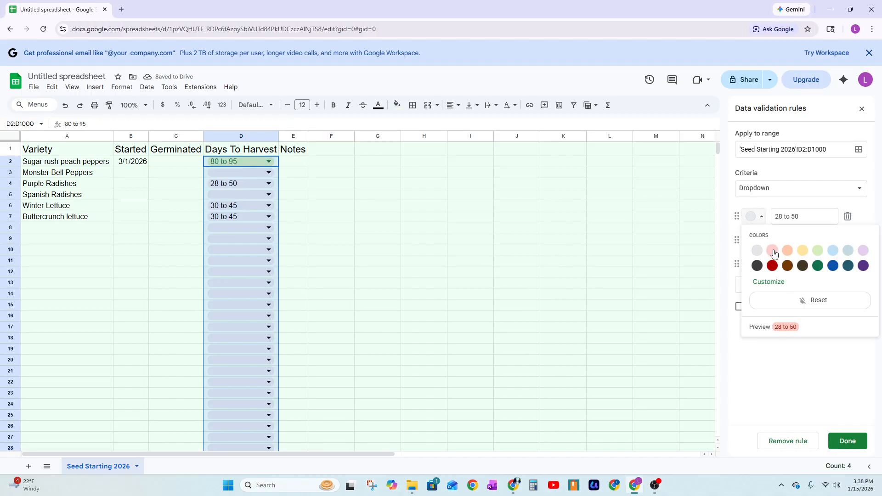
click(774, 251)
Step: Color the 30 to 45 dropdown item dark green and finish the Days To Harvest rule without any extra item
click(762, 242)
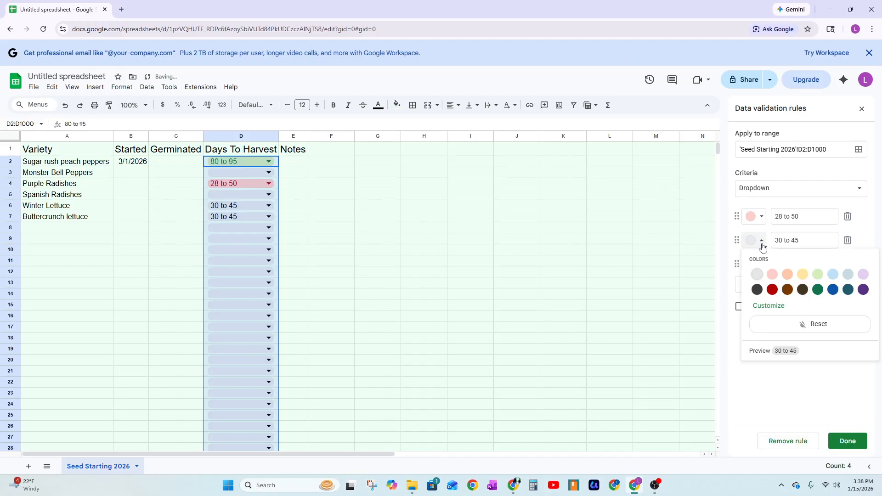
click(818, 290)
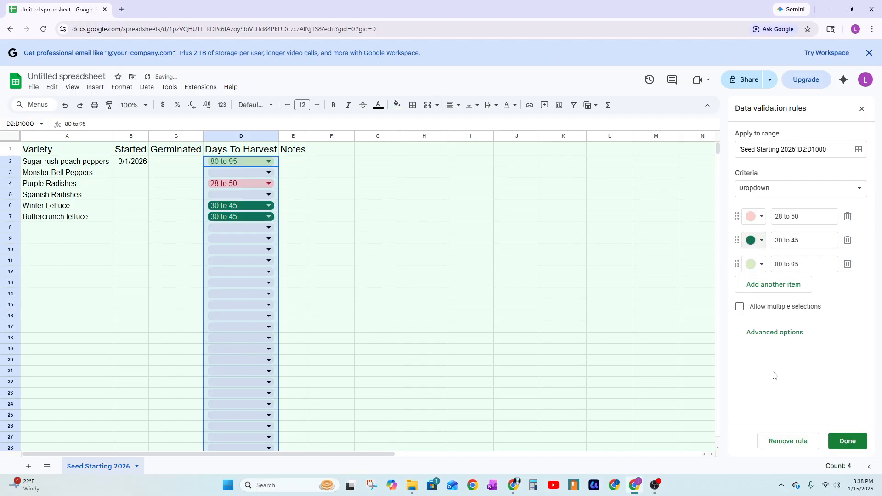
click(770, 285)
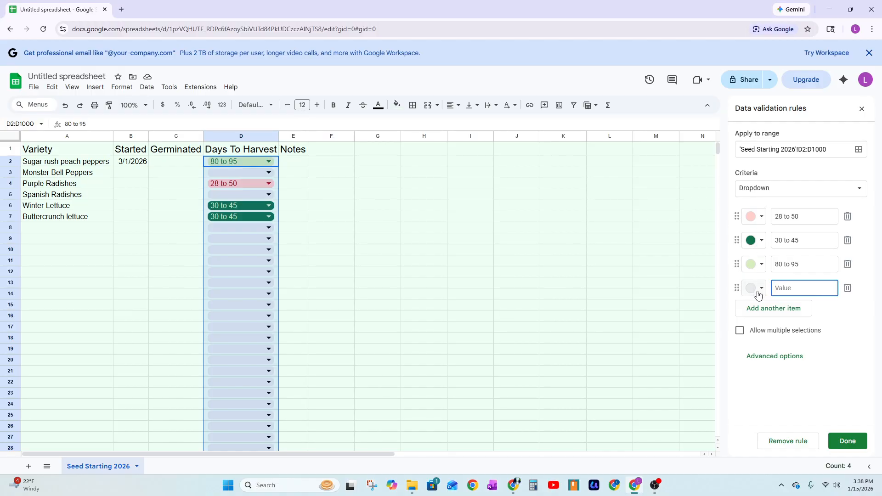
click(848, 291)
click(847, 445)
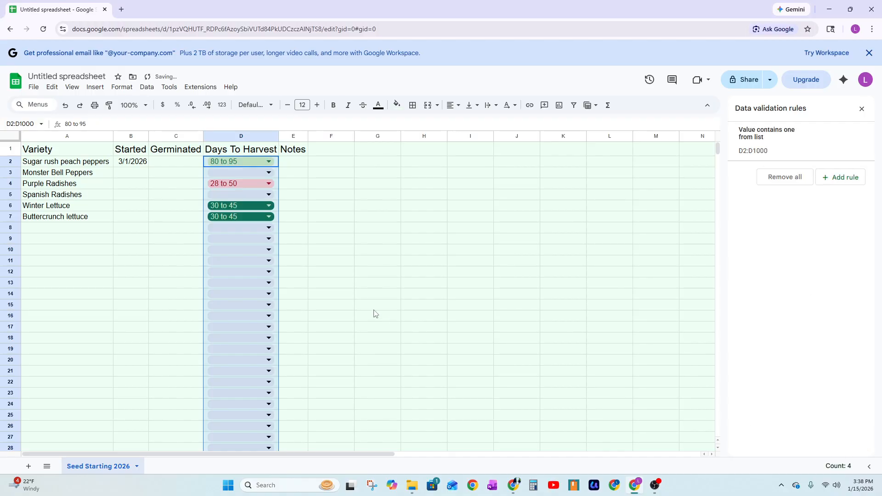
click(306, 216)
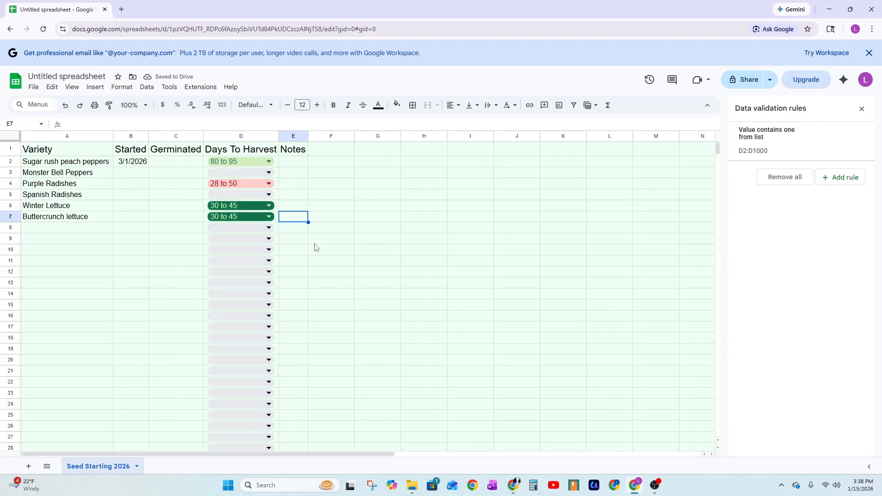
Step: Enter Sart Roloise as the next variety in A8
click(79, 230)
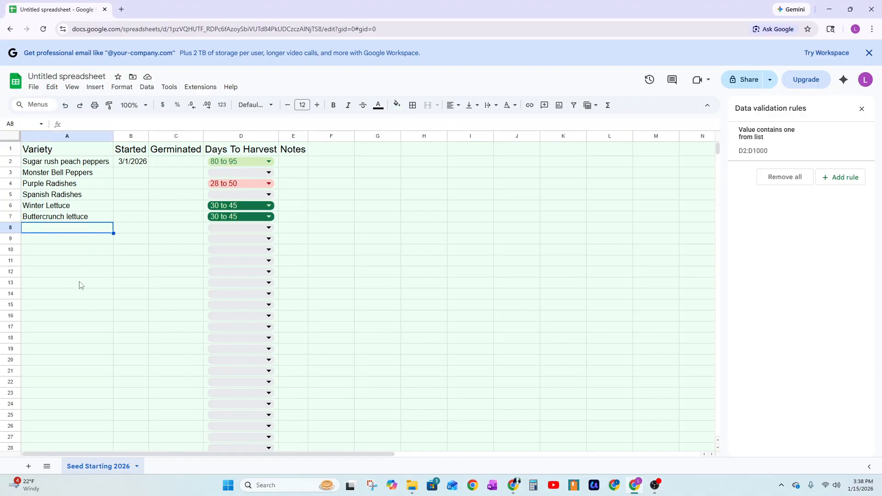
text(Sart)
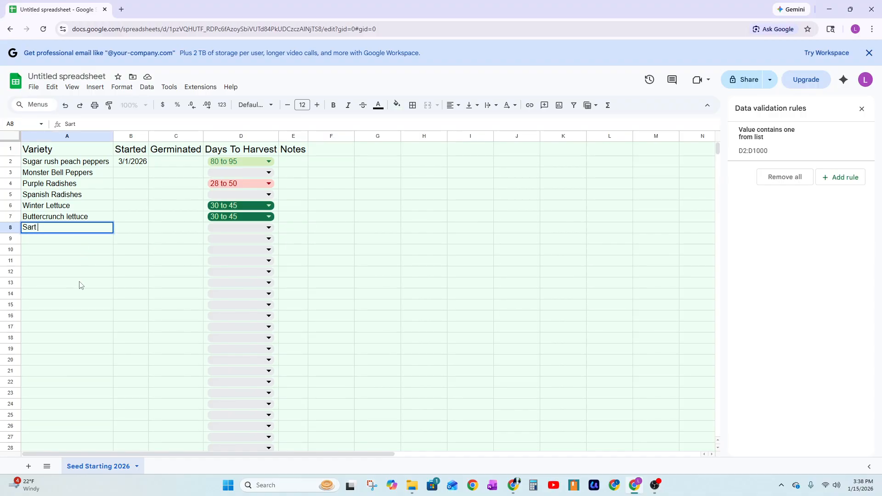
text( Roloise)
key(Tab)
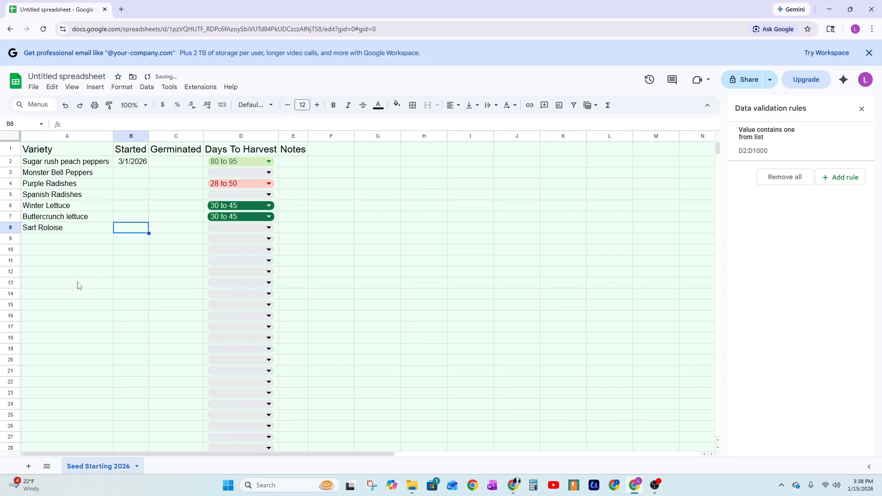
Step: Add a dark red 80 to 100 item to the Days To Harvest dropdown and apply it to all matching dropdowns
click(256, 233)
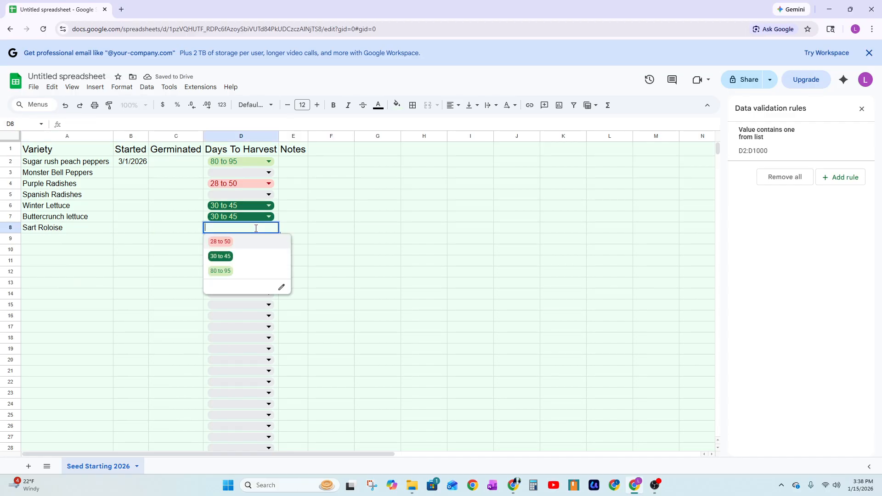
click(338, 229)
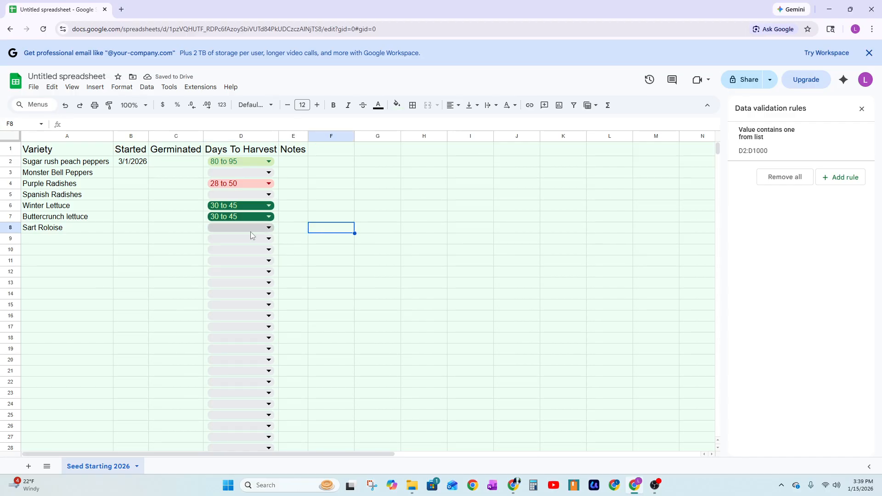
click(252, 229)
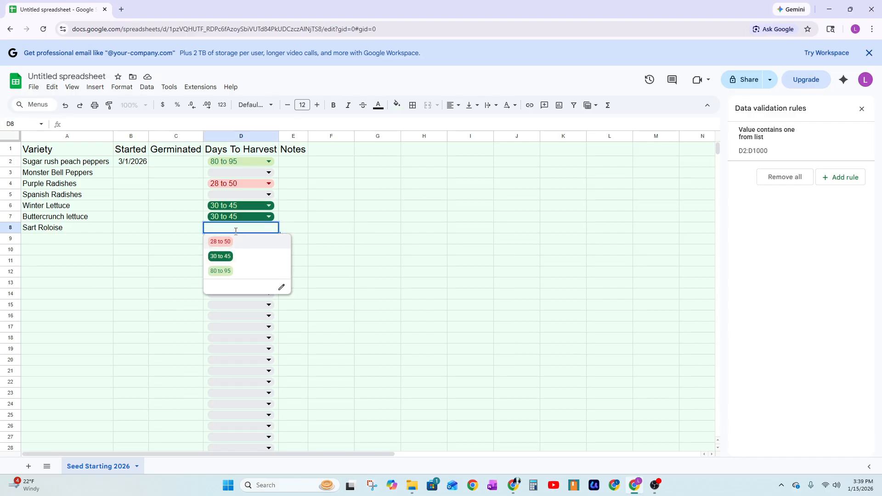
click(282, 288)
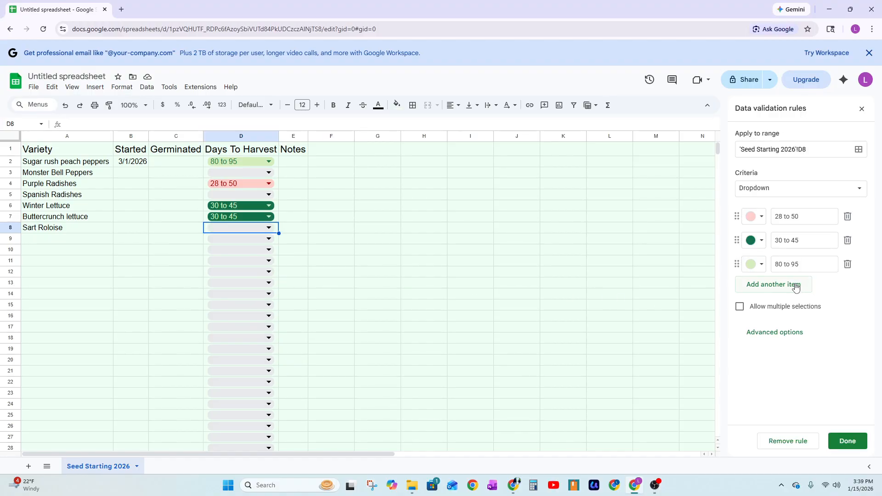
click(777, 288)
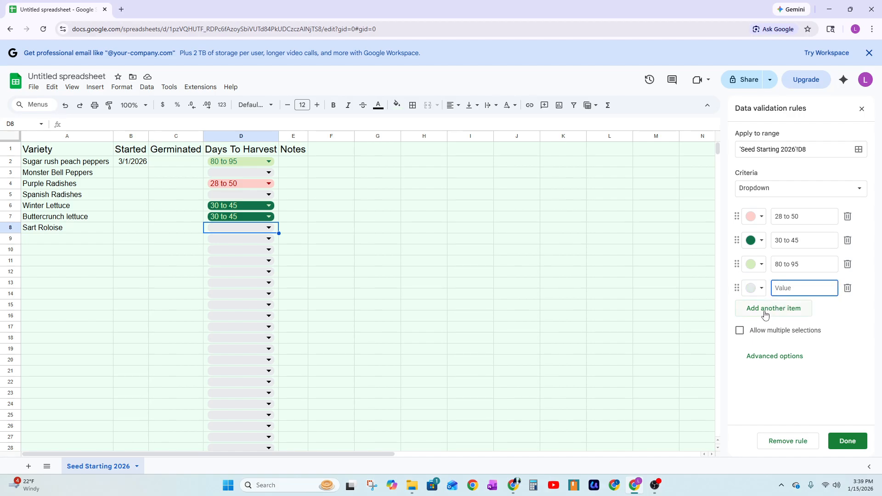
text(80 to 100)
click(760, 289)
click(767, 336)
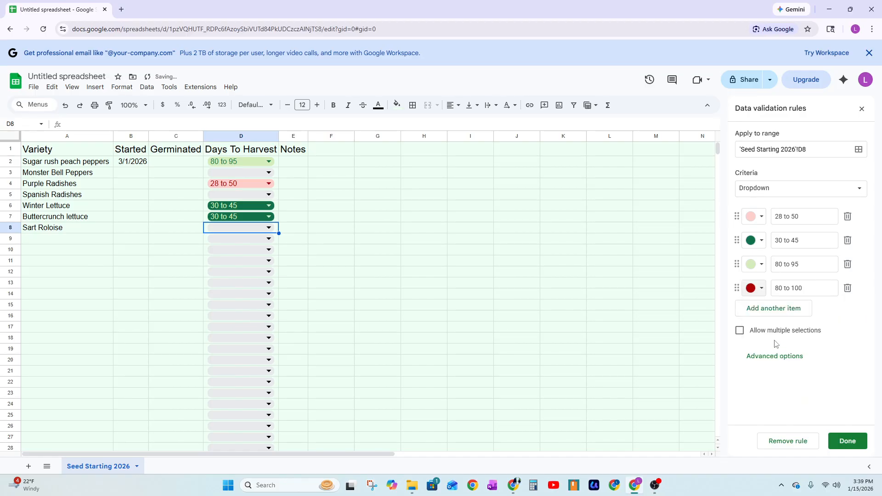
click(840, 446)
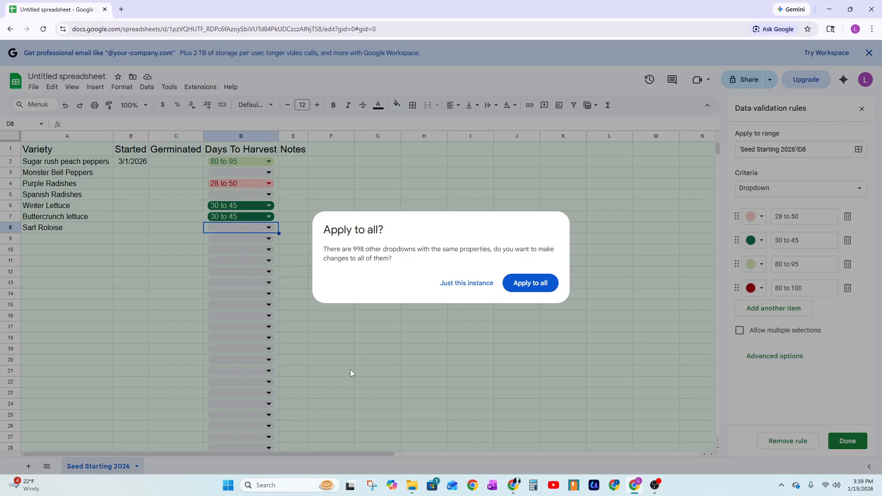
click(539, 287)
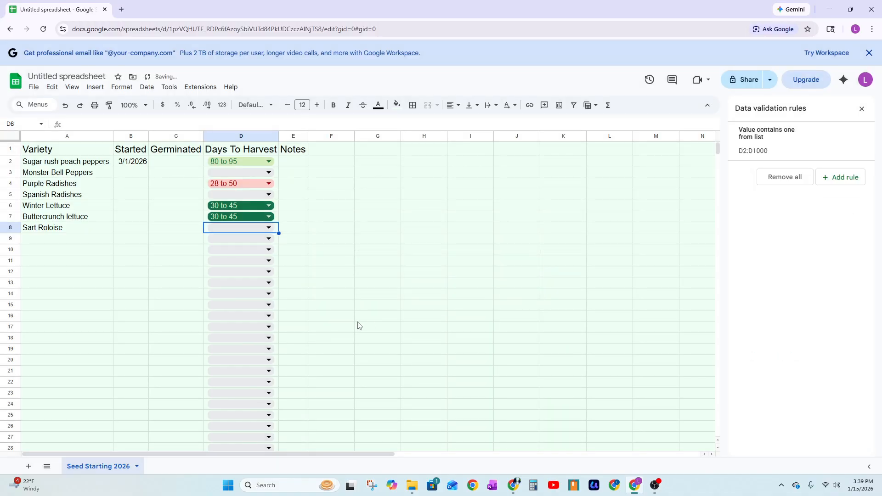
Step: Set Days To Harvest to 80 to 100 for Sart Roloise in D8, and add Red tomatoes in A9 with the same range
click(271, 231)
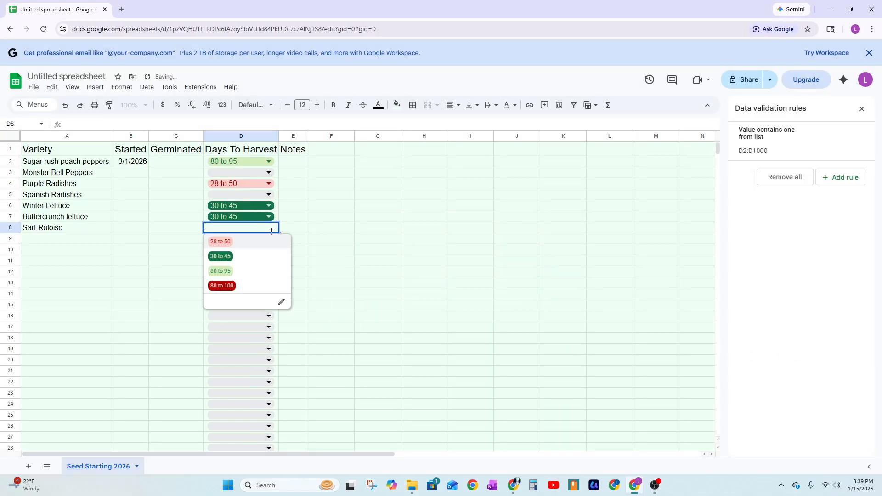
click(222, 286)
click(95, 243)
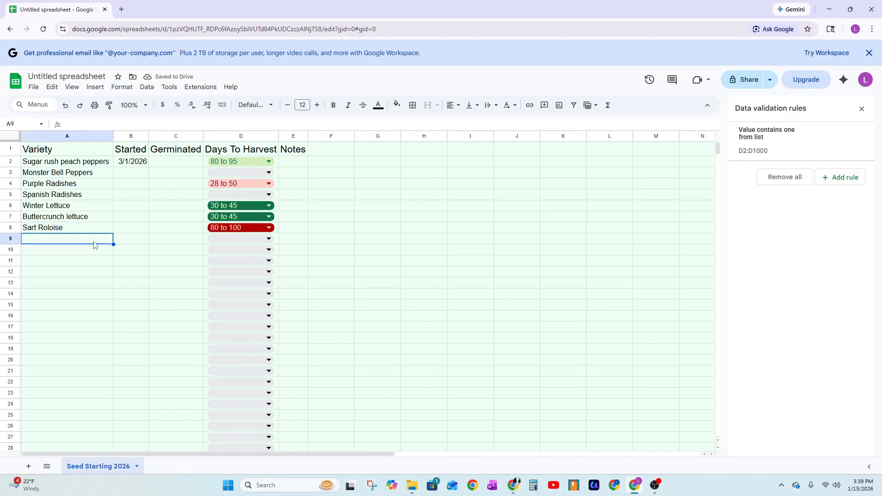
text(Red tomator)
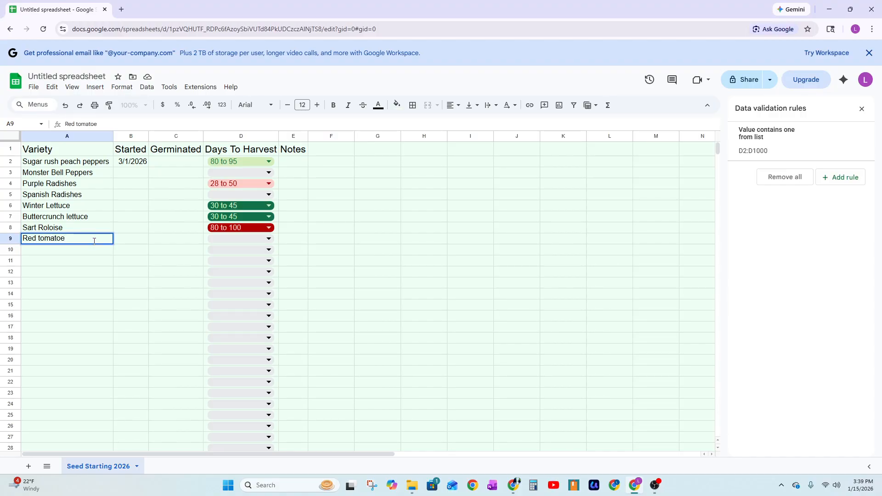
text(s)
key(Tab)
click(219, 238)
click(222, 297)
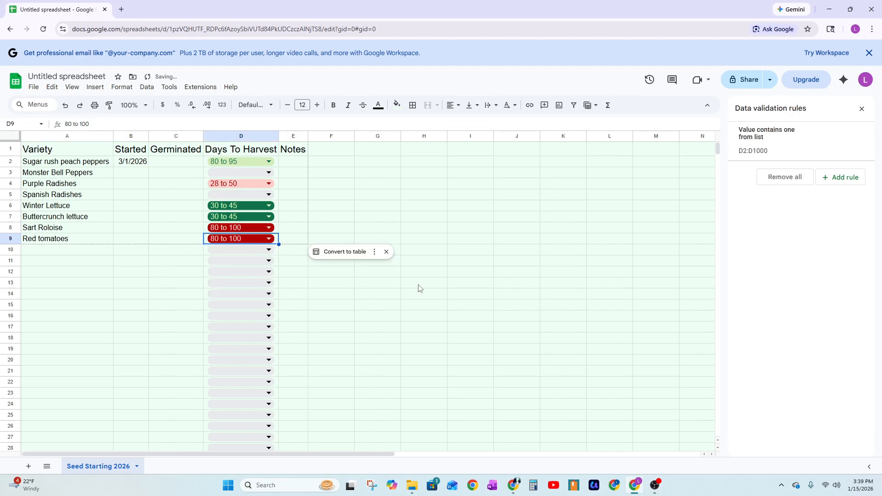
click(322, 172)
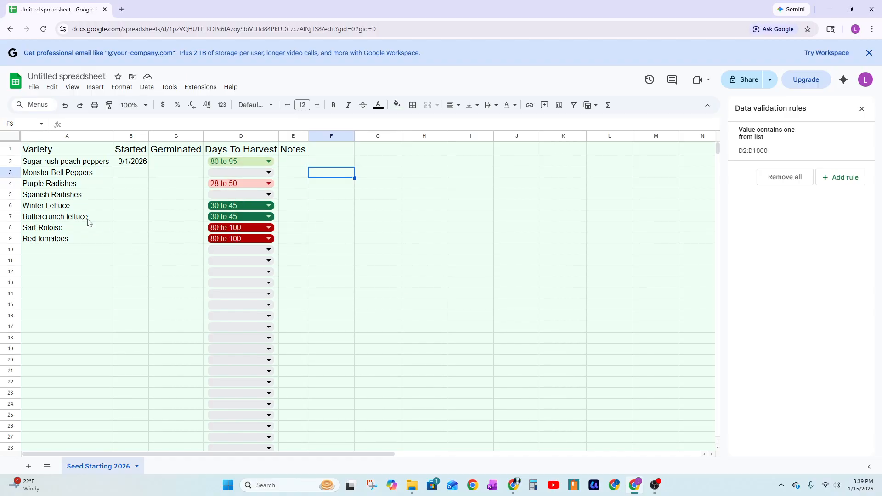
click(283, 164)
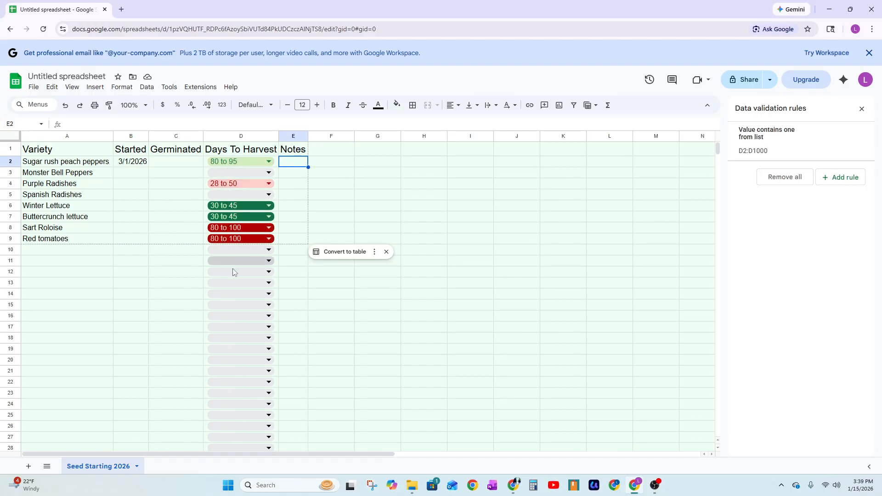
click(269, 251)
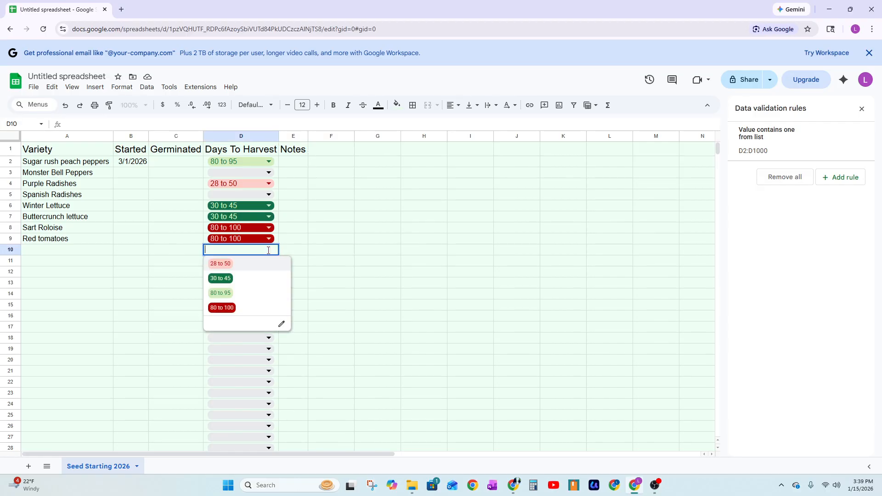
click(298, 161)
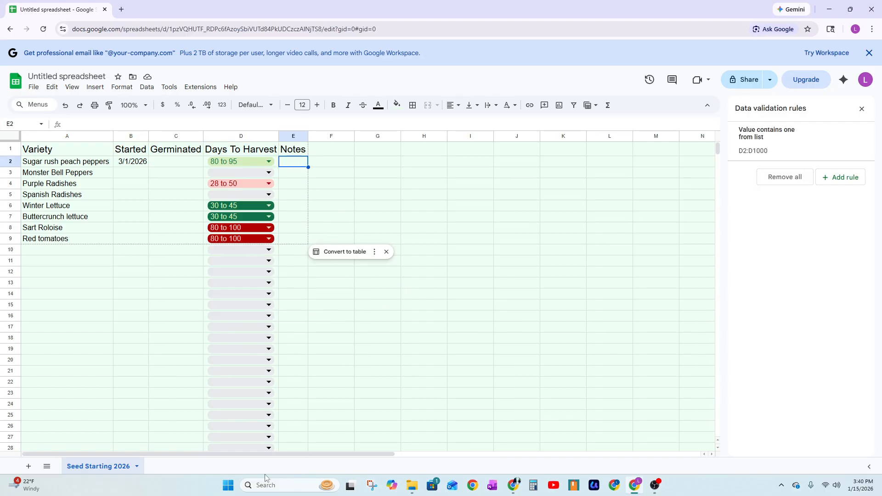
Step: Duplicate the Seed Starting 2026 sheet
right_click(110, 473)
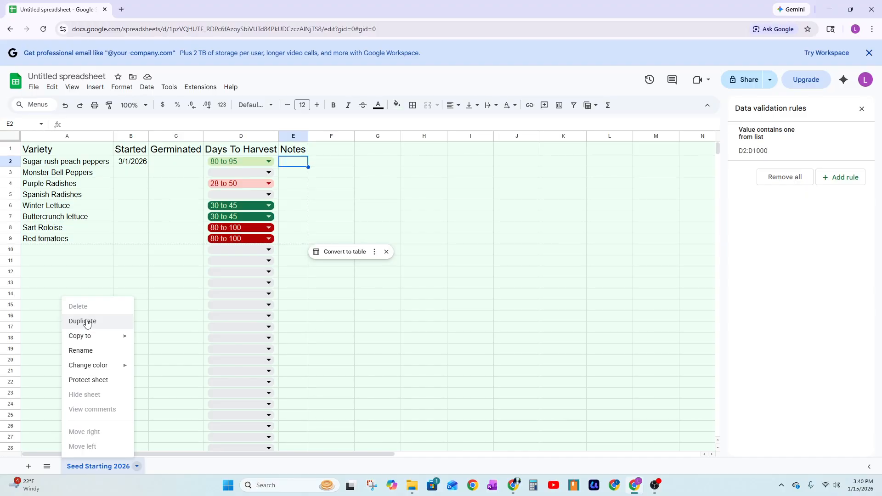
click(188, 468)
right_click(116, 467)
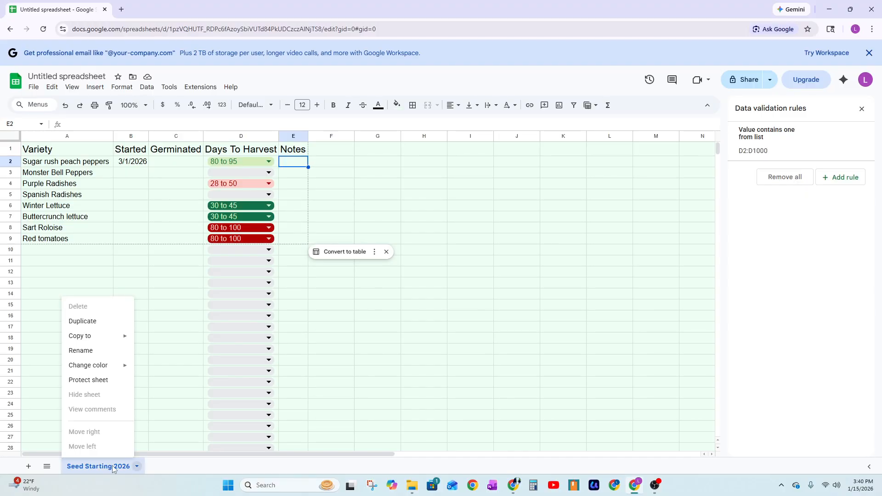
click(78, 324)
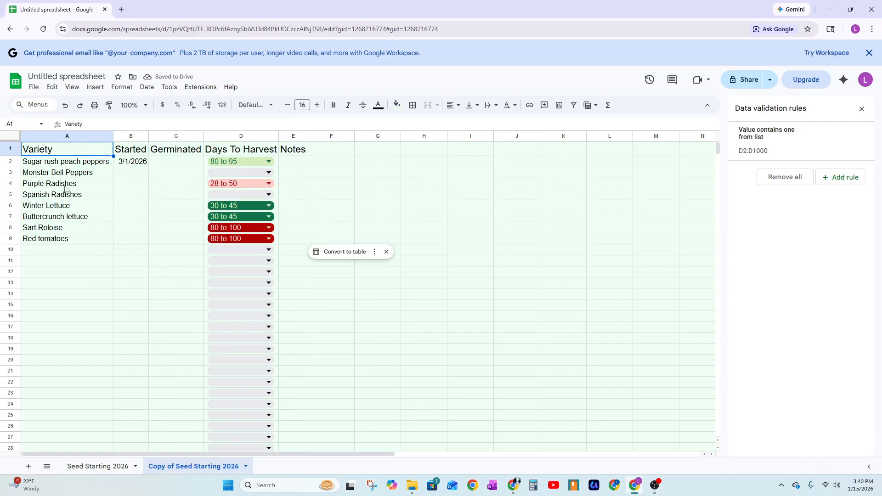
Step: Rename the duplicated sheet to Seed Starting 2027
right_click(192, 468)
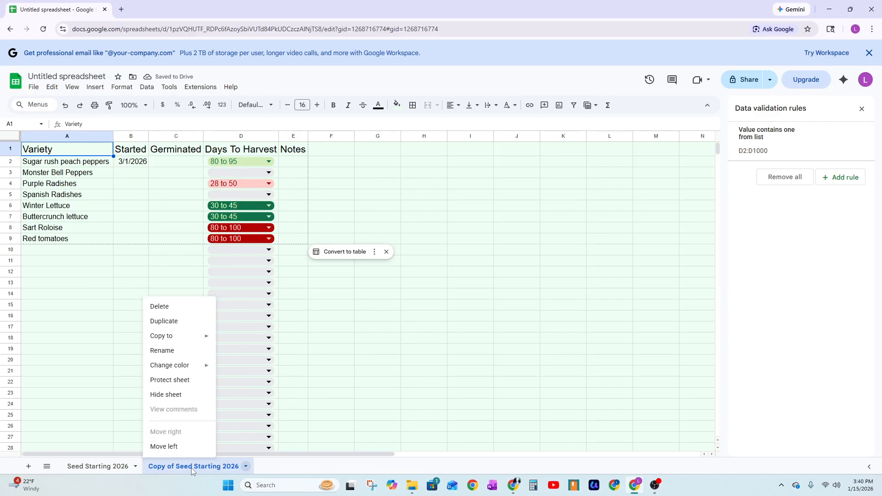
click(163, 351)
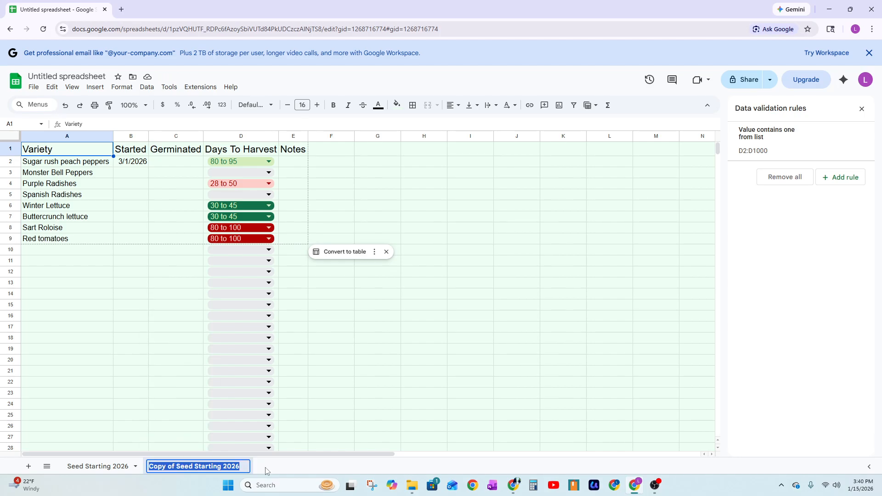
key(Escape)
right_click(202, 468)
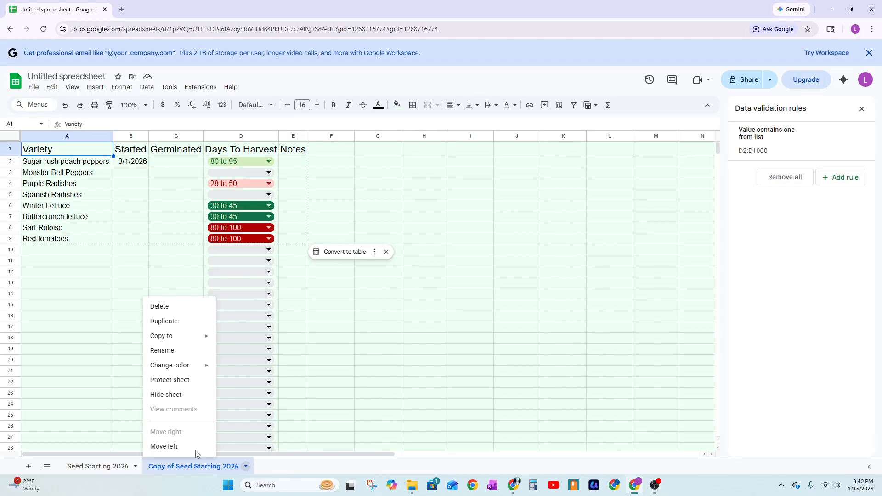
click(163, 350)
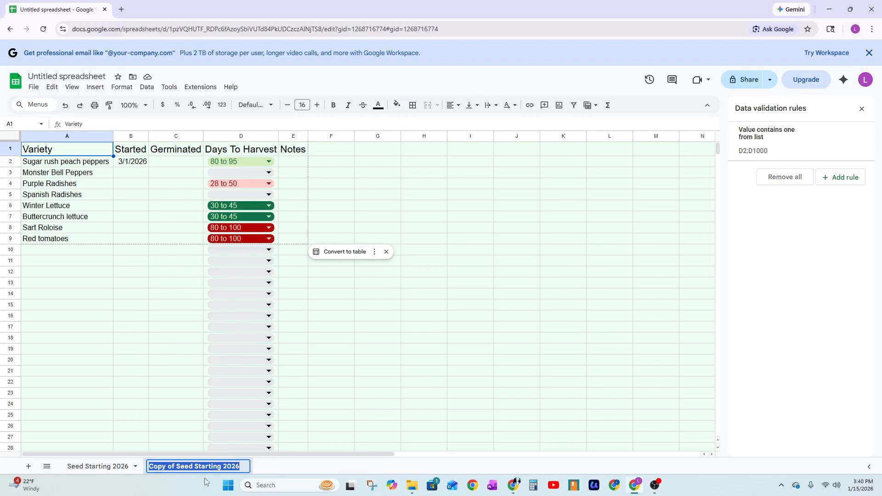
text(2027)
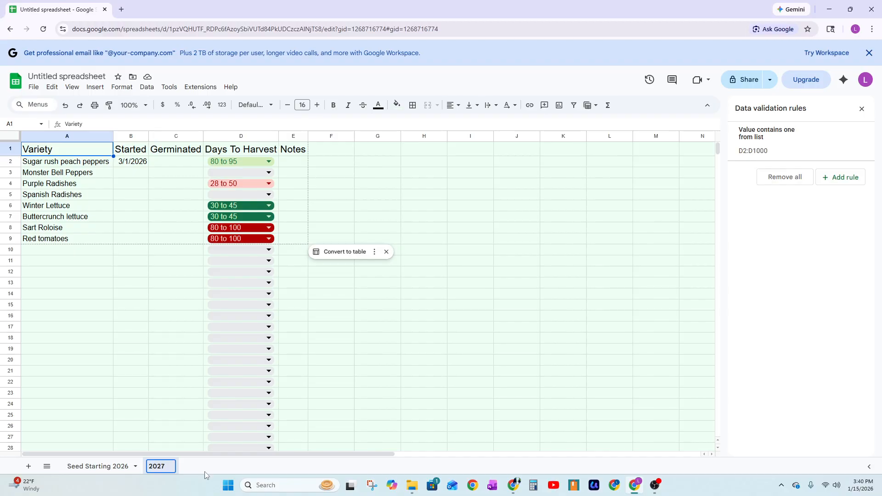
text(Seed Startg)
text(ing)
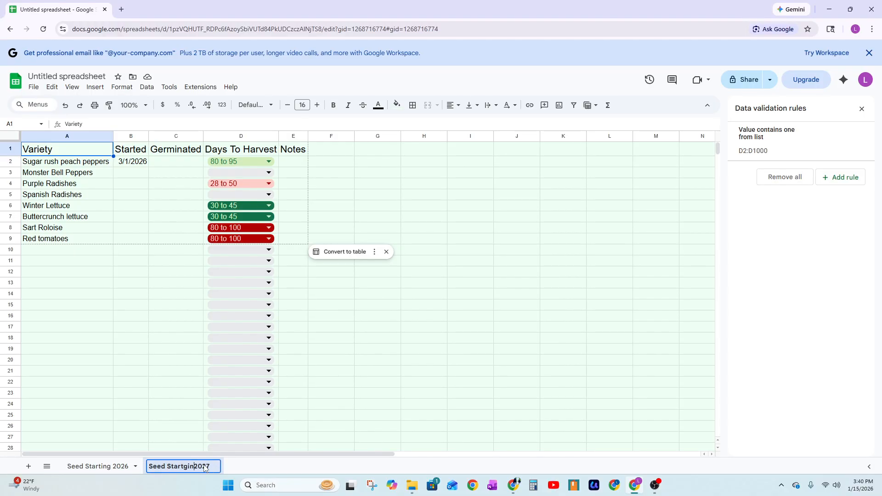
key(Return)
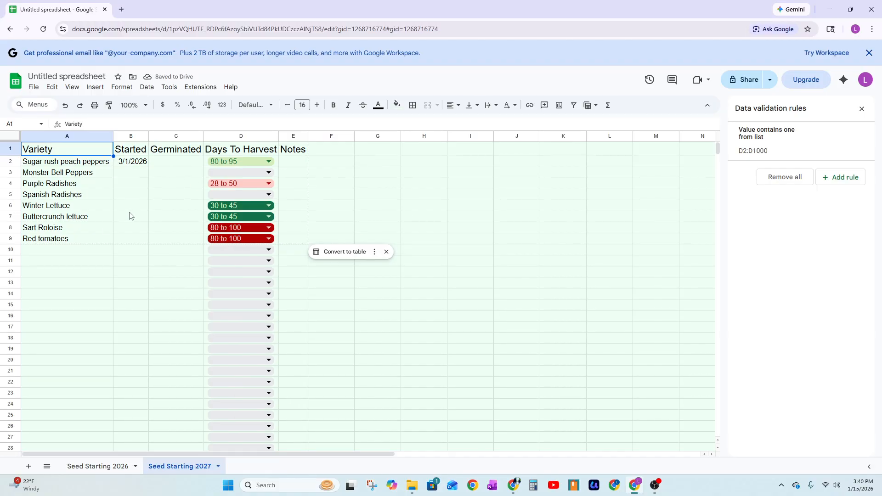
click(66, 165)
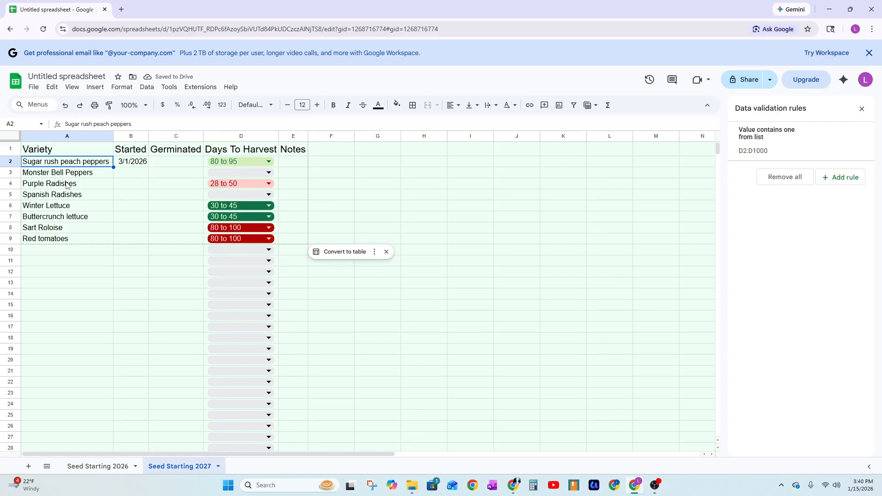
Step: Clear the variety, date and Days To Harvest entries from A3:D9 on the Seed Starting 2027 sheet
click(70, 173)
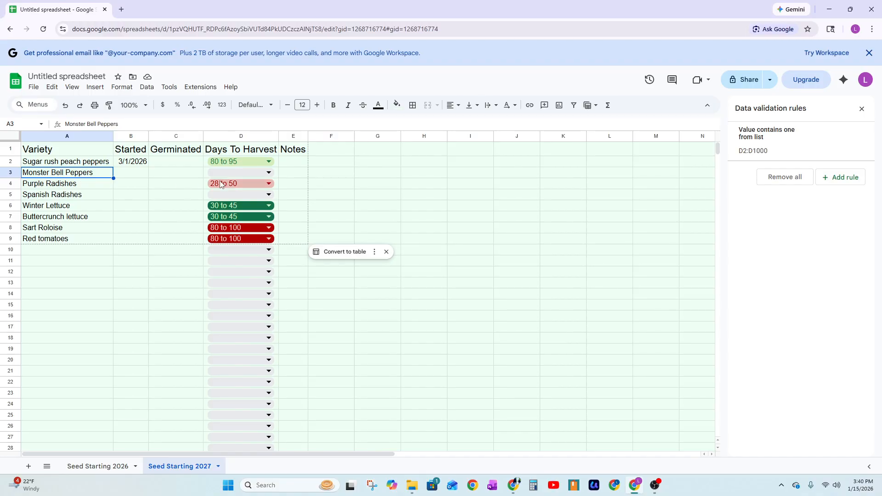
drag(82, 178, 260, 240)
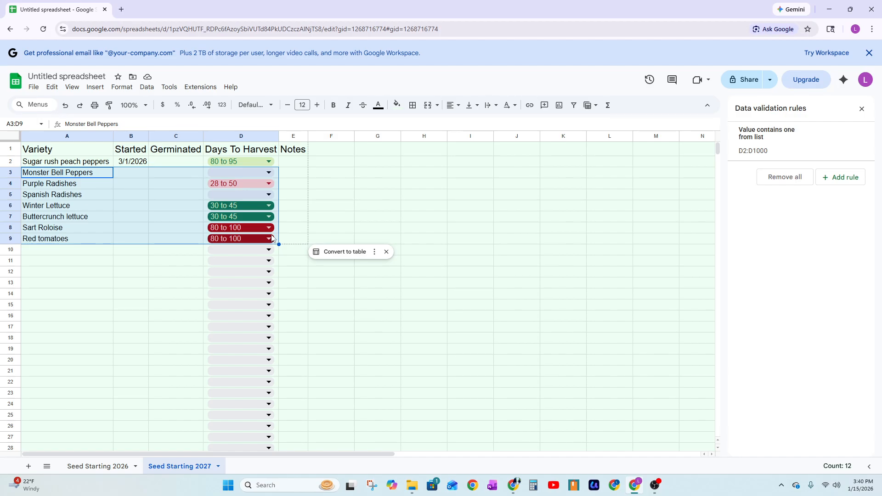
key(Delete)
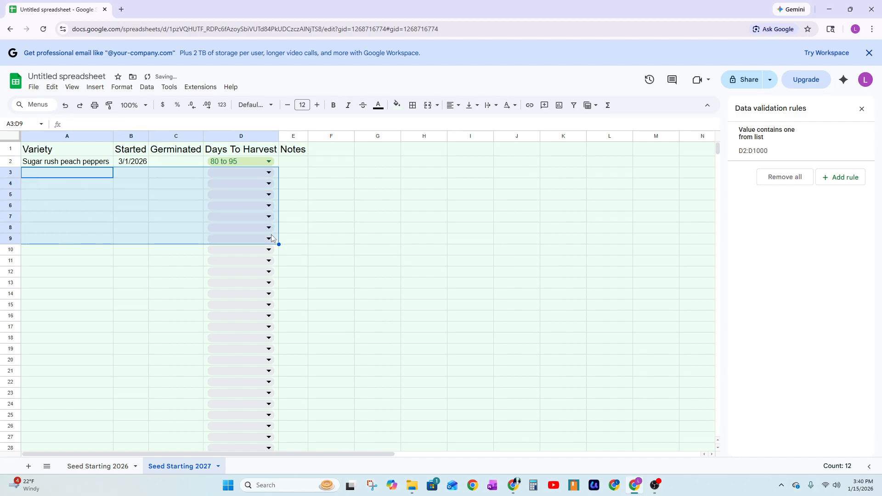
click(320, 240)
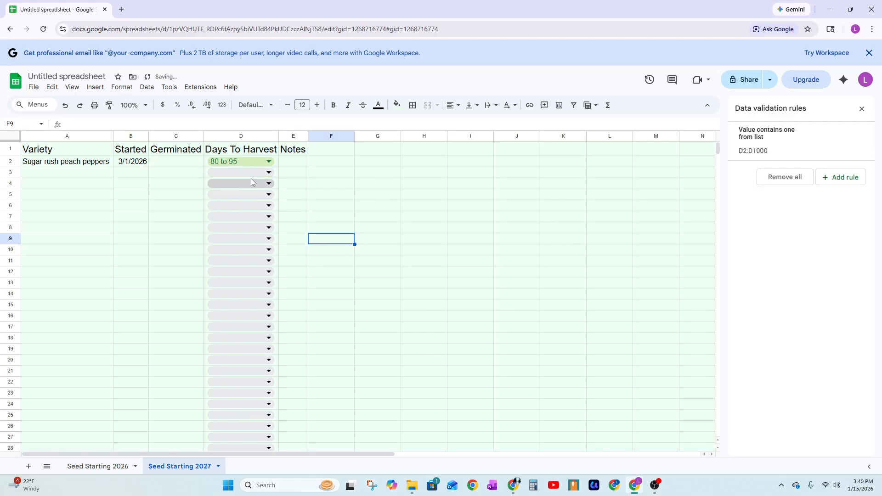
Step: Try the Days To Harvest dropdowns by setting D3 to 28 to 50 and D4 to 80 to 95
click(269, 173)
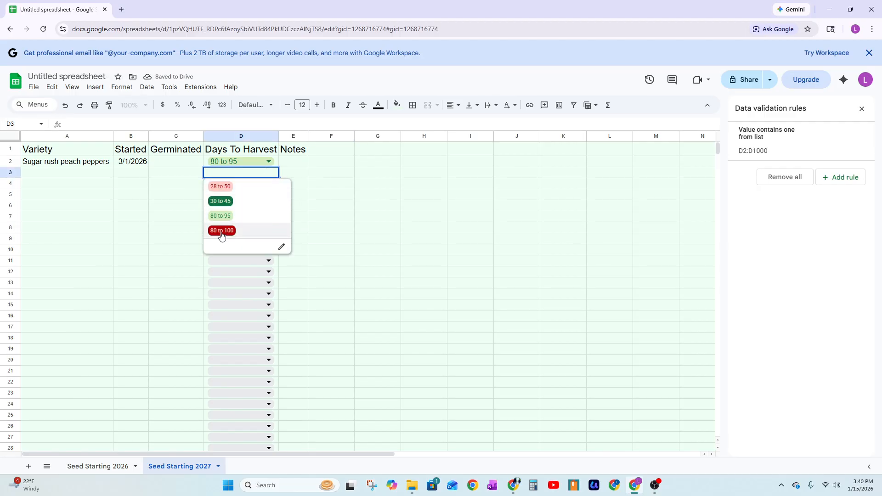
click(331, 205)
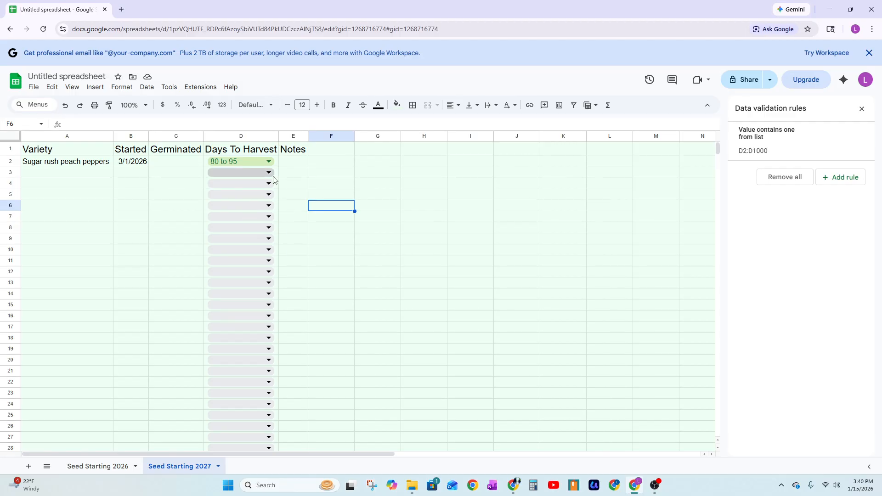
click(270, 174)
click(228, 187)
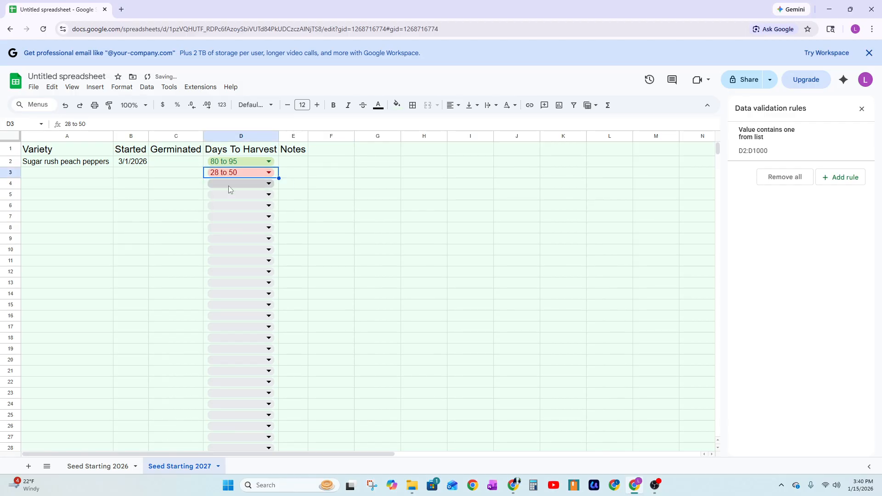
click(228, 186)
click(221, 227)
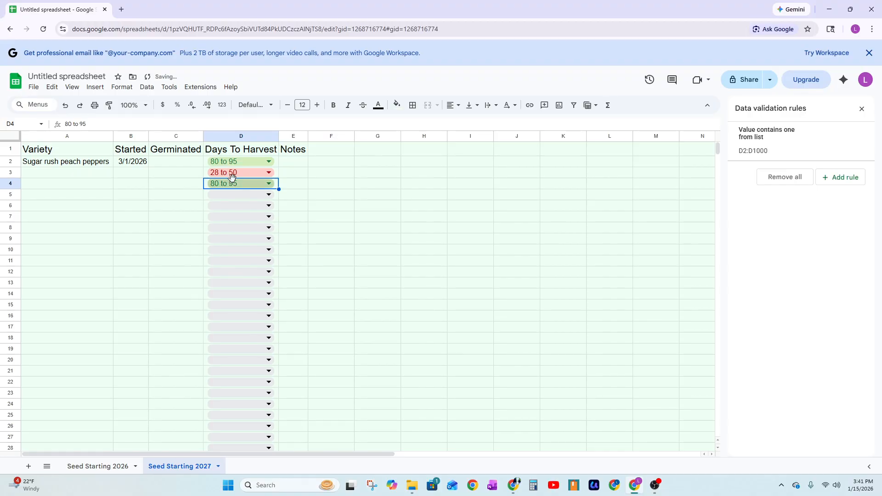
click(95, 194)
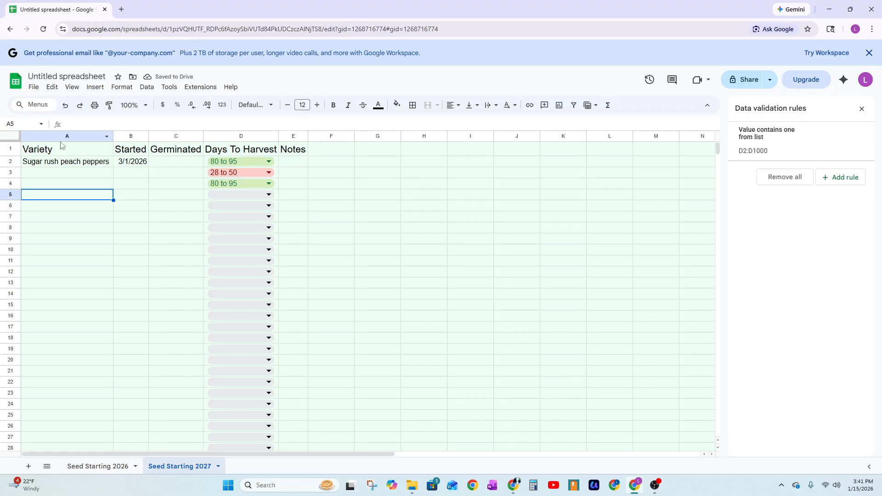
click(67, 164)
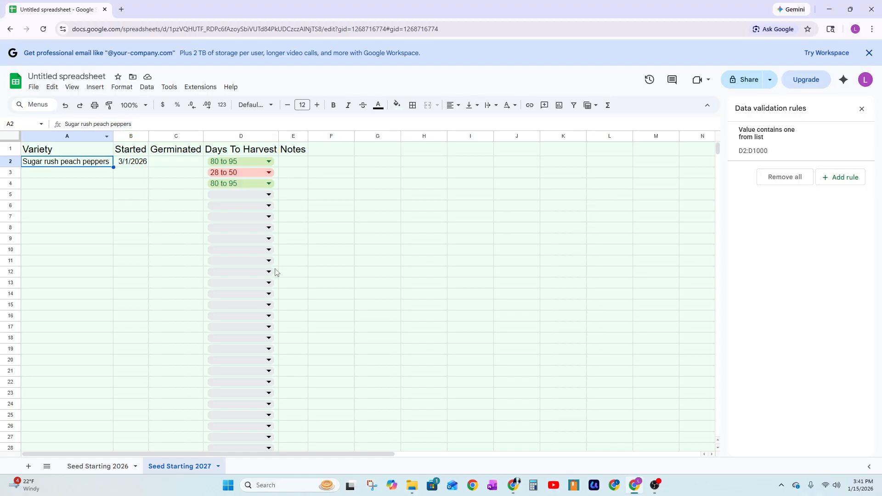
click(75, 261)
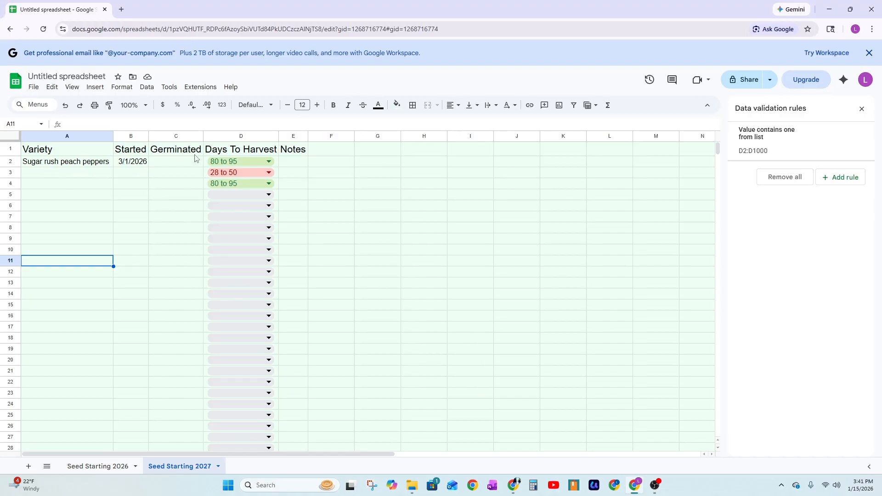
Step: Clear the contents of every row below the header, rows 2 to 1000, on the Seed Starting 2027 sheet
click(13, 137)
click(86, 268)
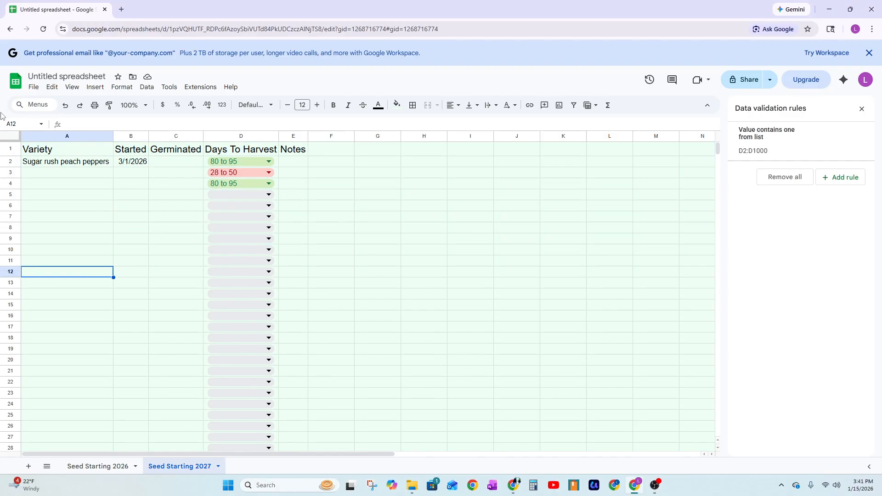
click(6, 138)
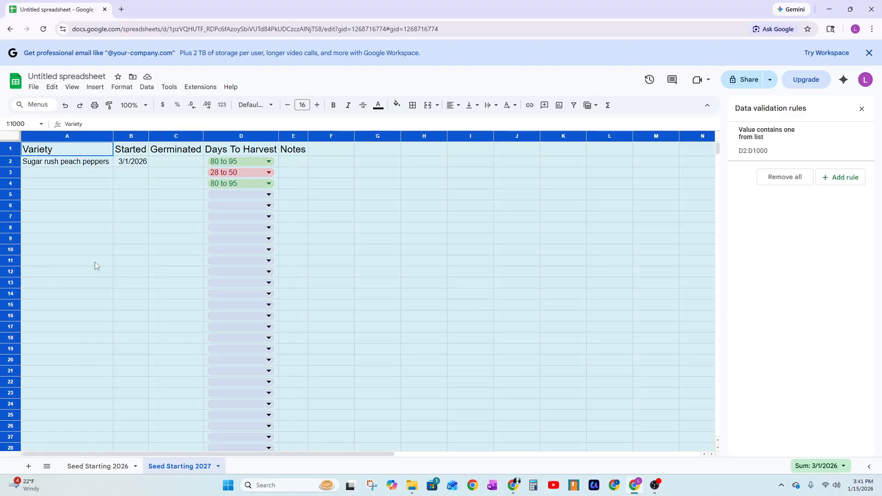
ctrl+click(12, 152)
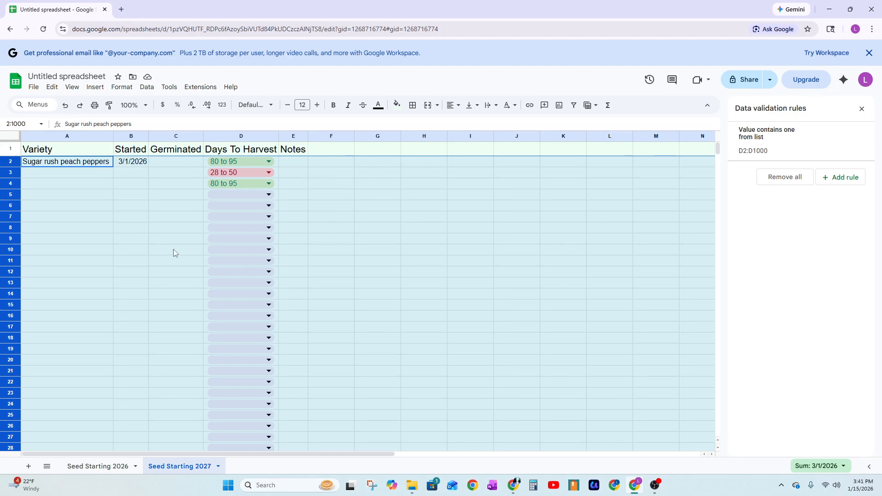
key(Delete)
click(129, 250)
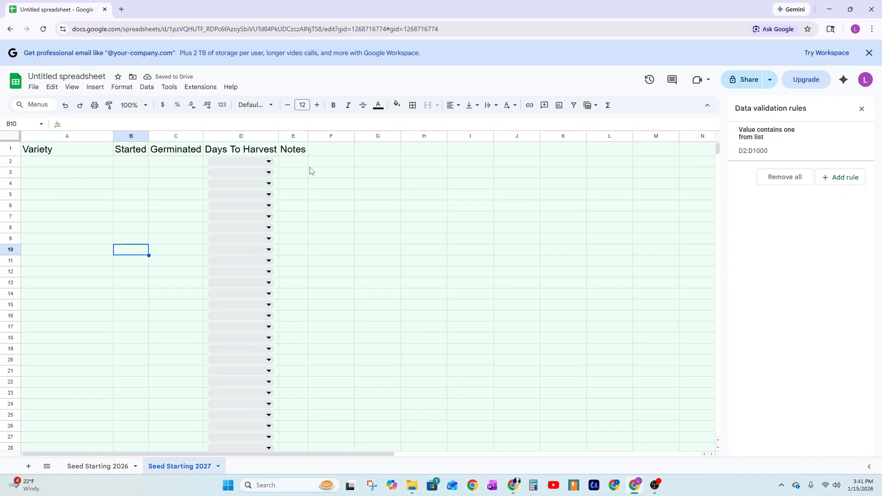
click(398, 240)
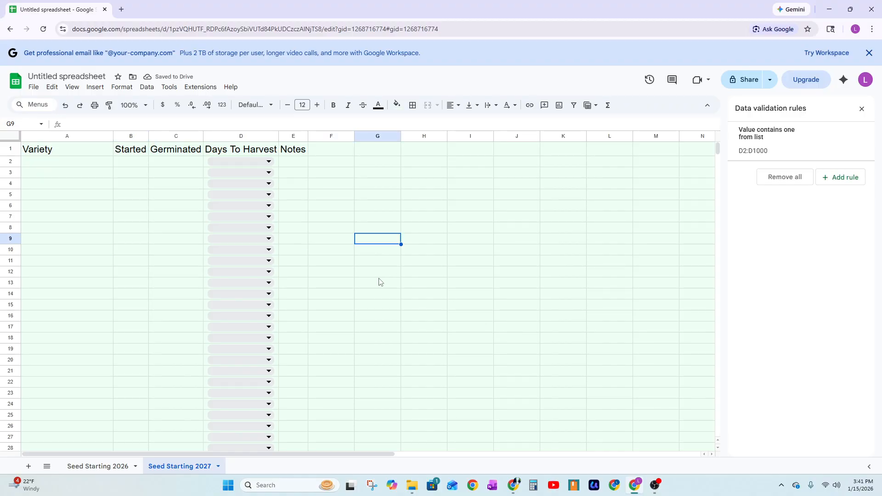
Step: Rename the untitled spreadsheet file to Seed Starting
click(92, 76)
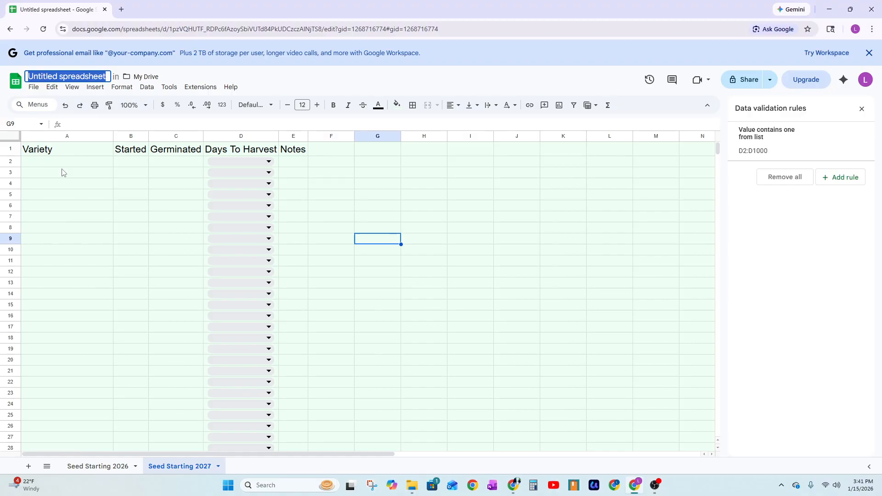
text(Seed )
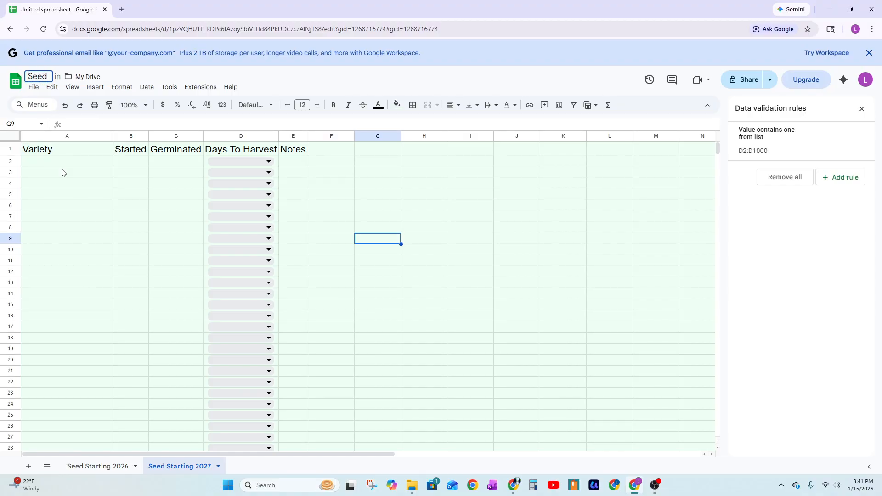
text(Starting)
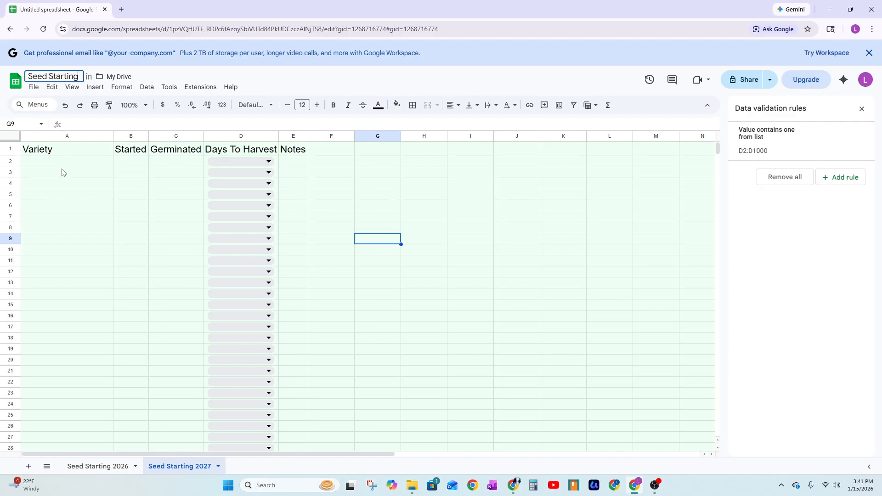
key(Return)
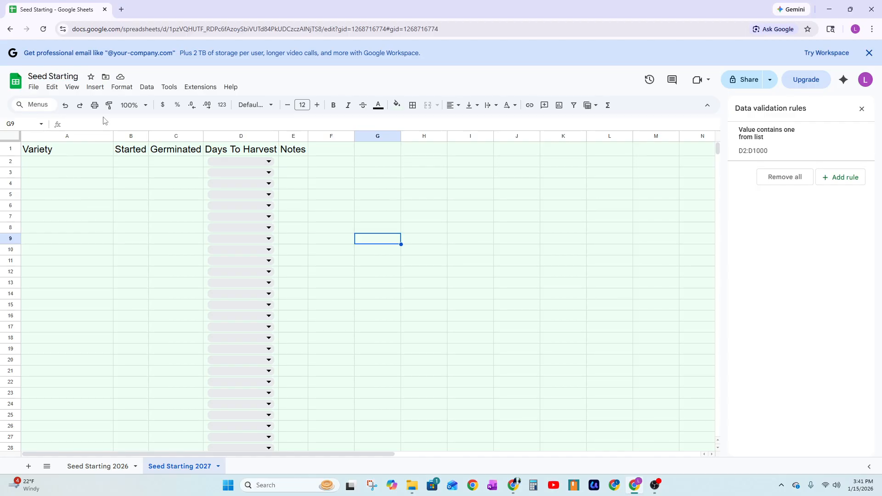
click(43, 76)
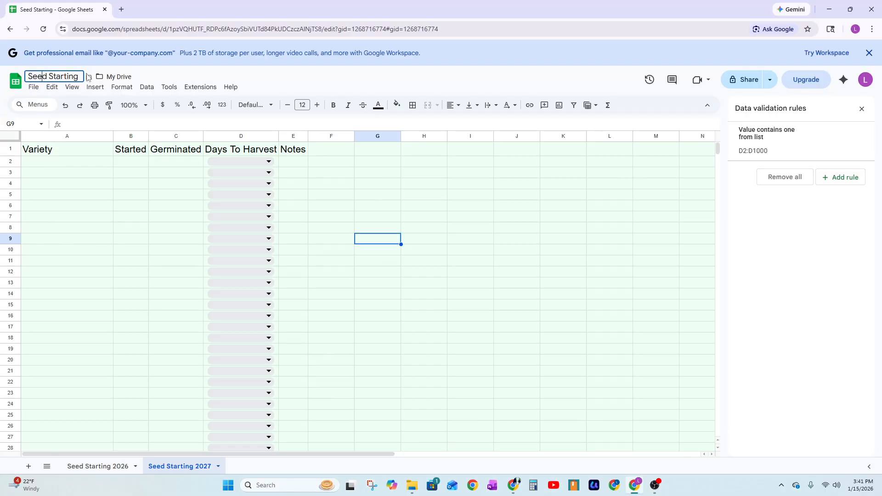
triple_click(68, 76)
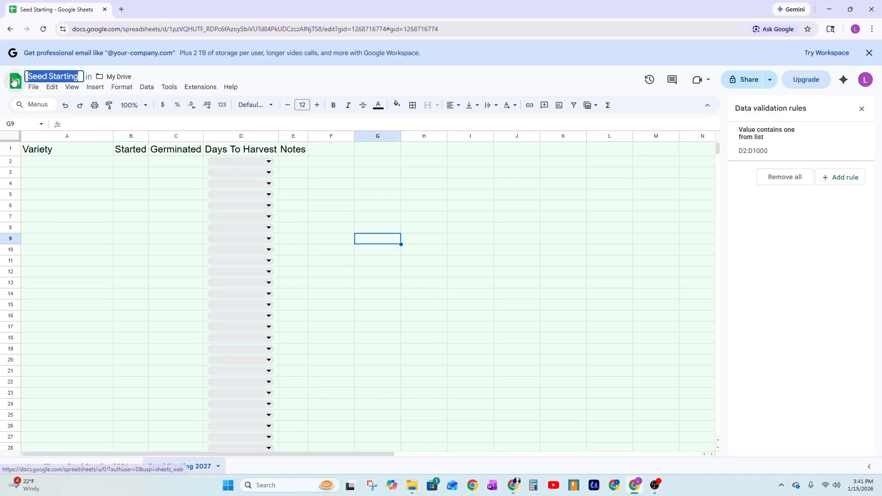
click(69, 76)
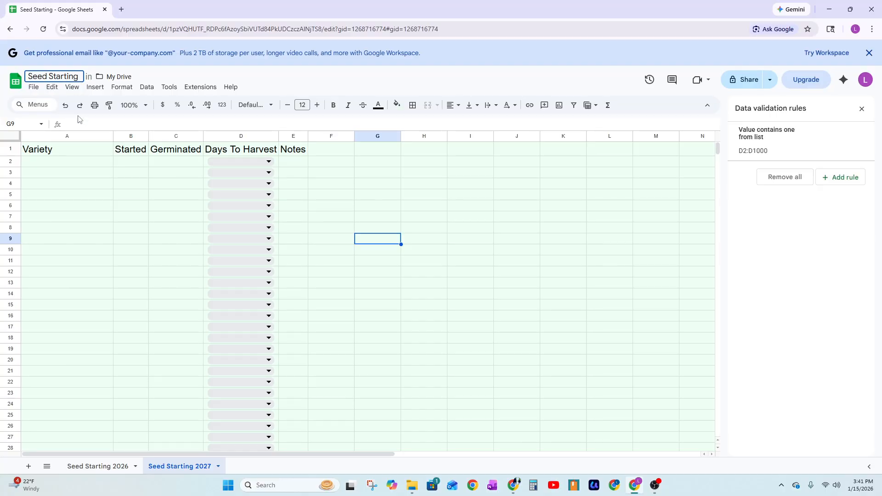
click(73, 209)
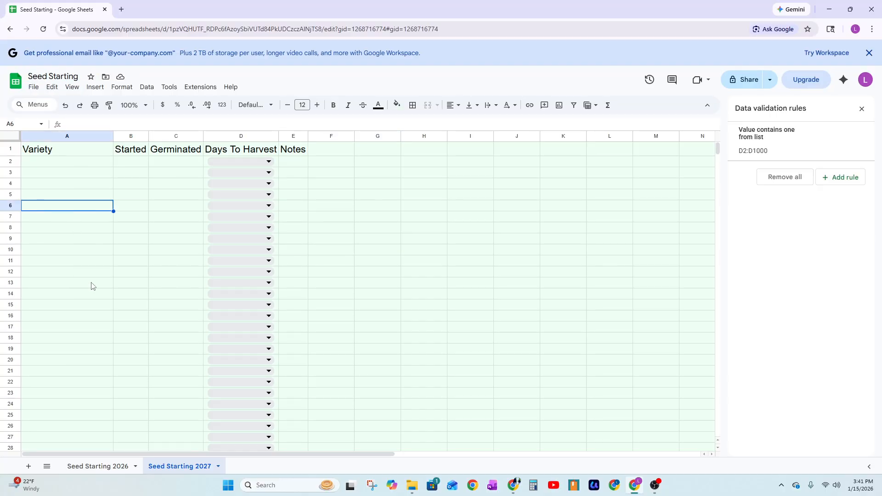
Step: Dismiss the Google Workspace promotional banner and close the Seed Starting spreadsheet
click(871, 54)
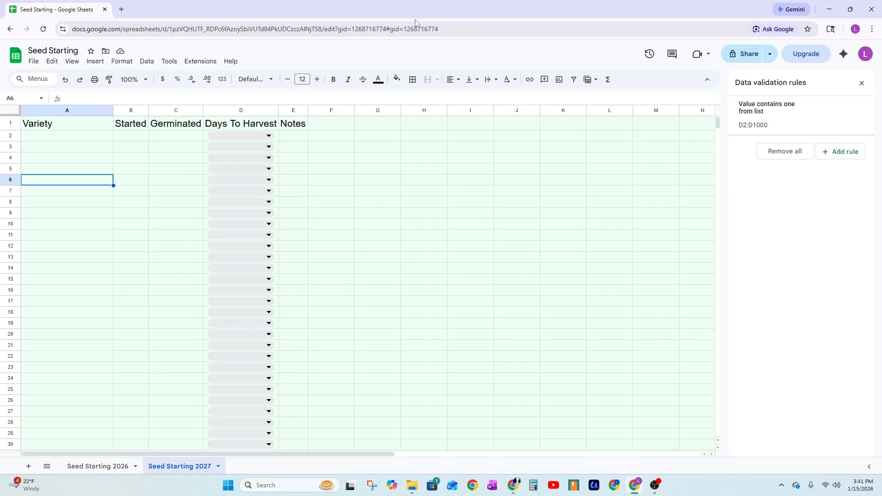
click(103, 9)
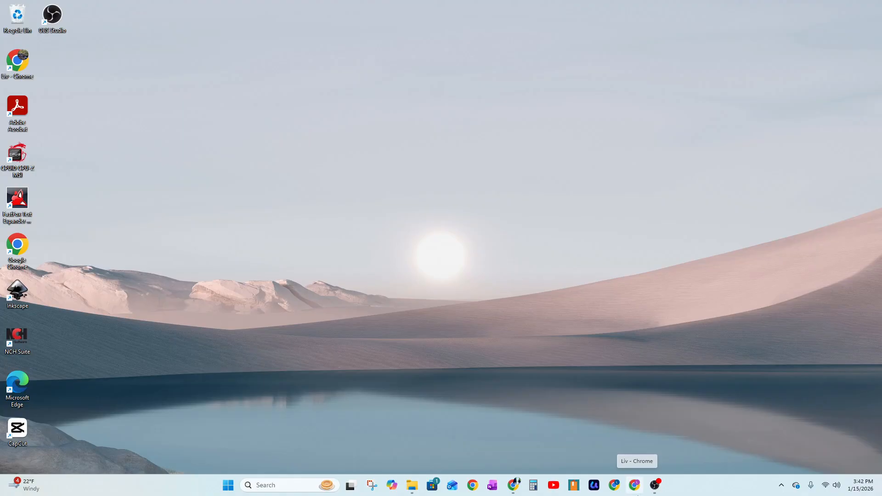
Step: Launch Chrome in a maximized window, go to Google Sheets and open the Seed Starting spreadsheet
click(634, 487)
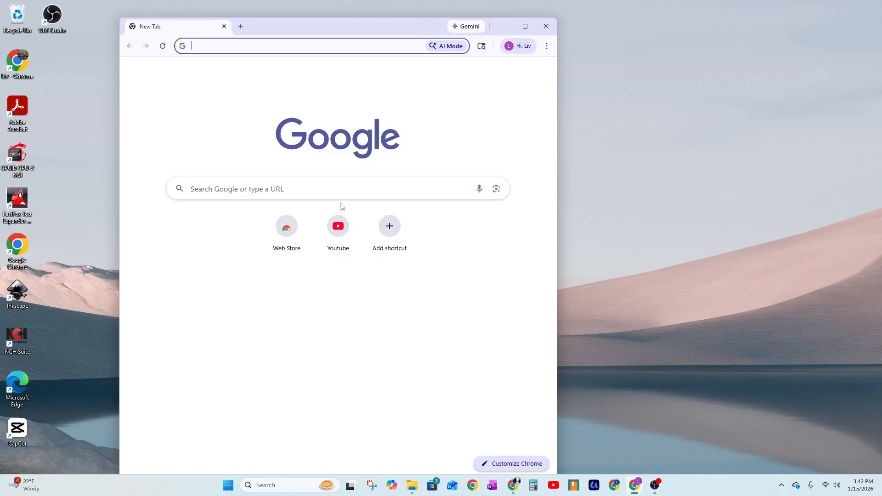
click(532, 25)
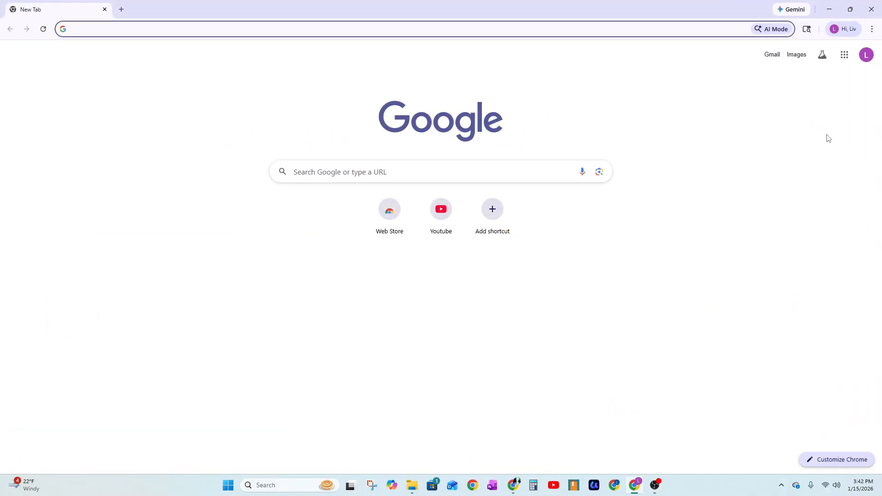
click(845, 55)
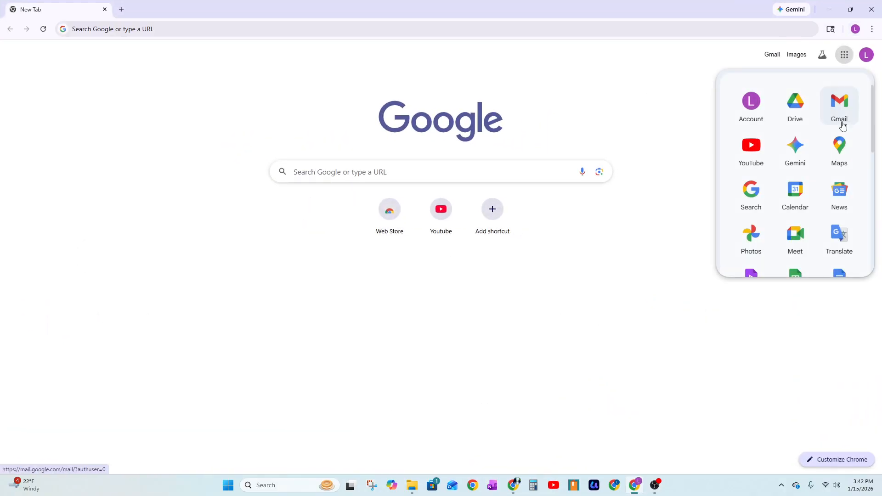
click(796, 275)
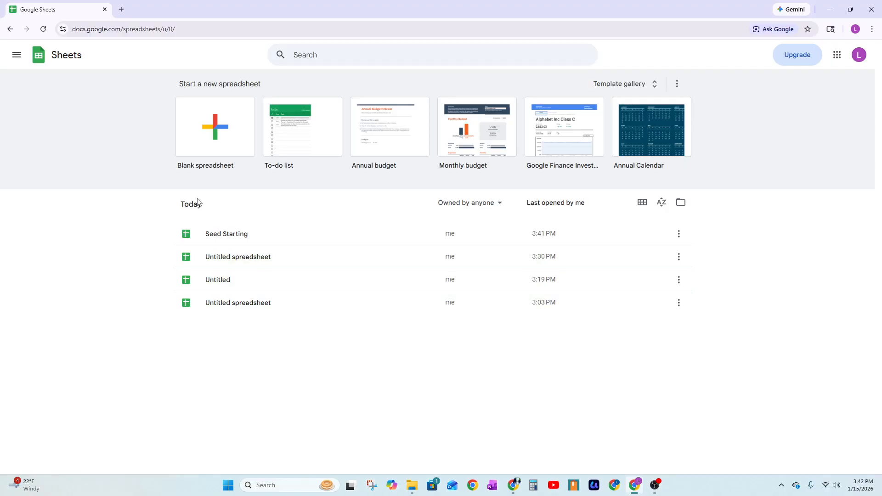
click(219, 238)
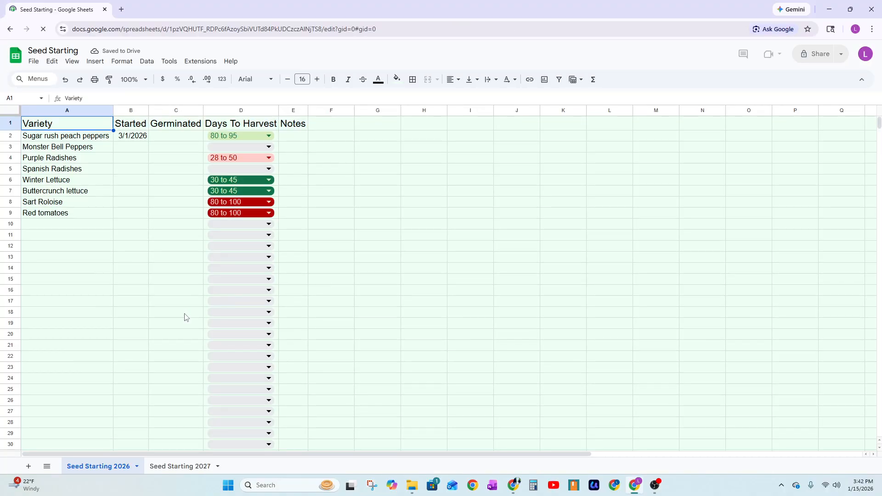
Step: Enter 3/15/2026 as the Germinated date for Sugar rush peach peppers in C2 of the Seed Starting 2026 sheet
click(85, 191)
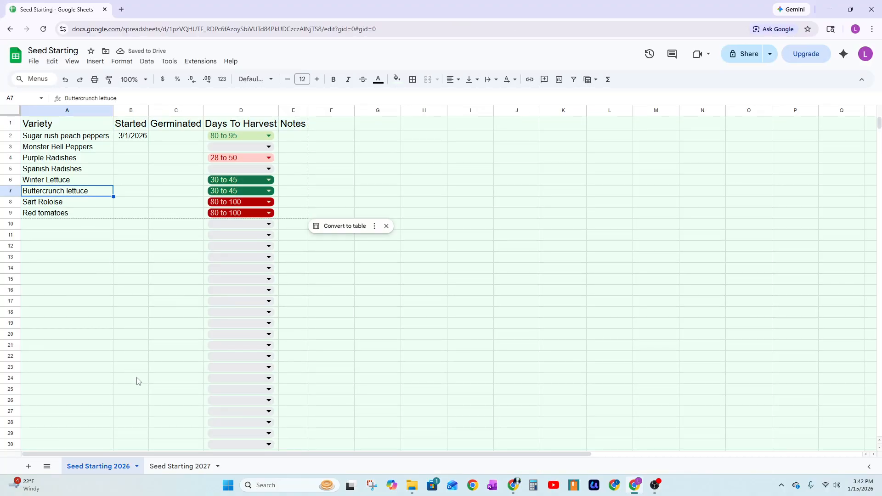
click(157, 137)
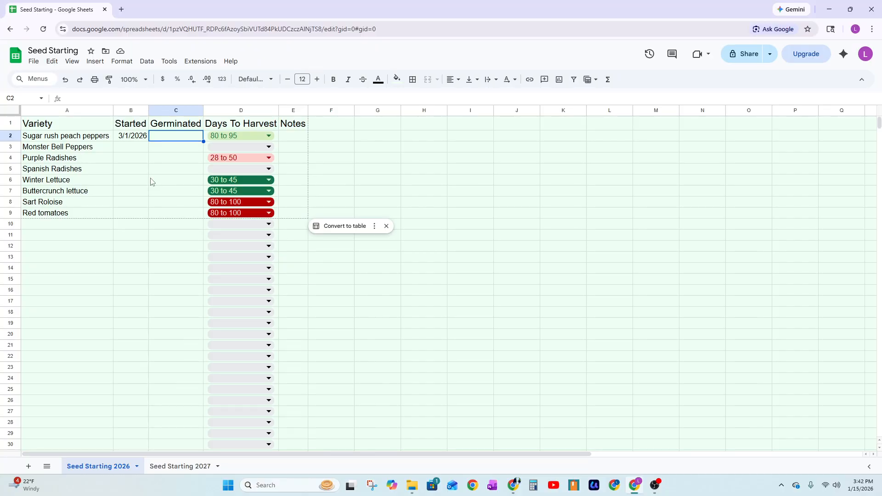
text(3/14)
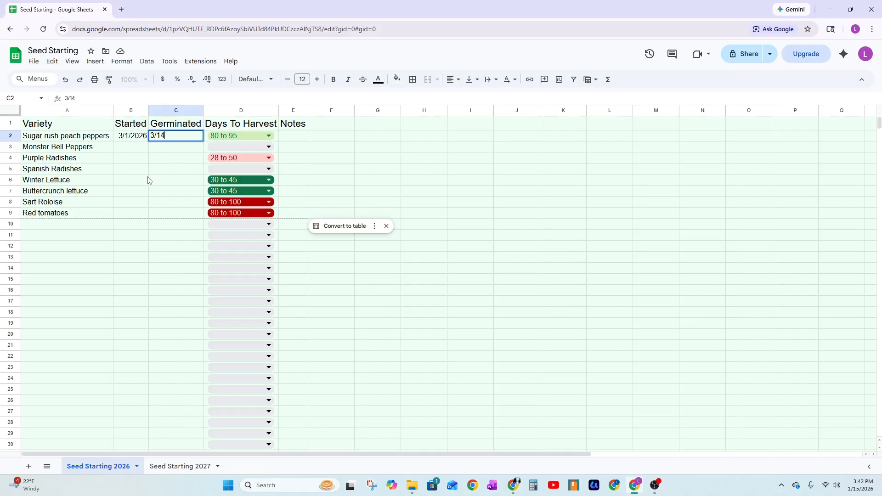
key(BackSpace)
text(5/2026)
key(Return)
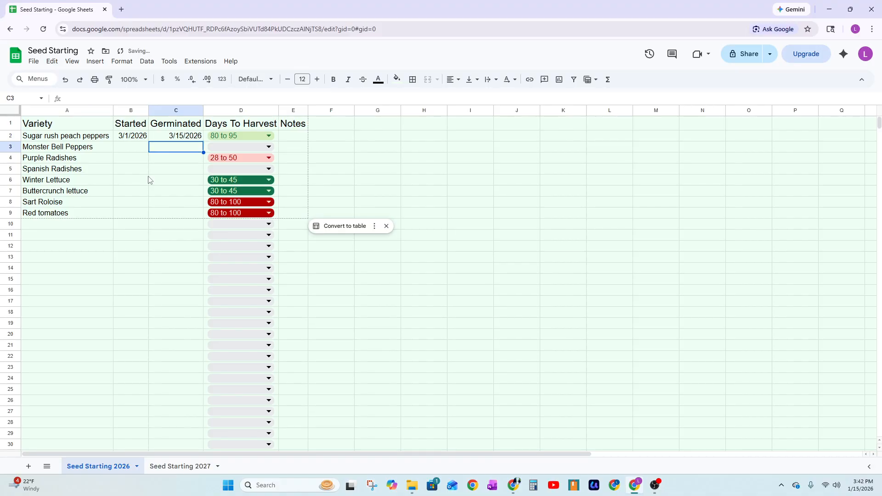
Step: Widen the Notes column E on the Seed Starting 2026 sheet to make room for longer entries
click(282, 138)
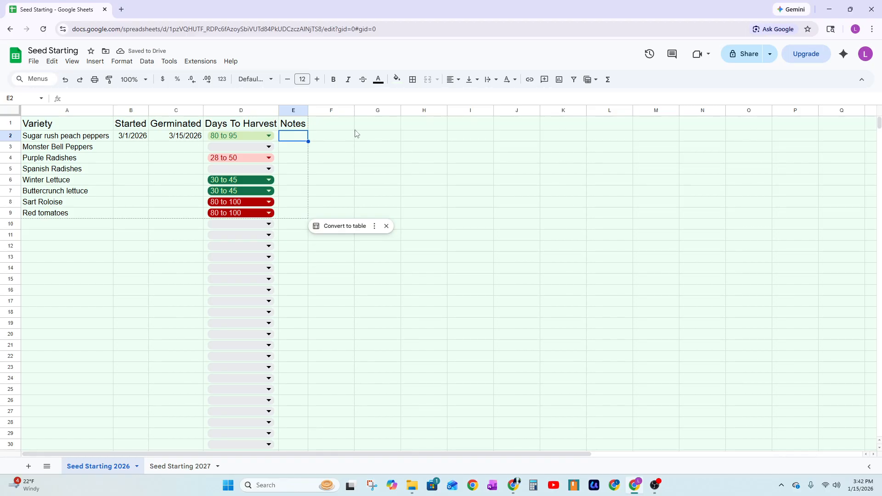
drag(309, 111, 355, 110)
click(323, 125)
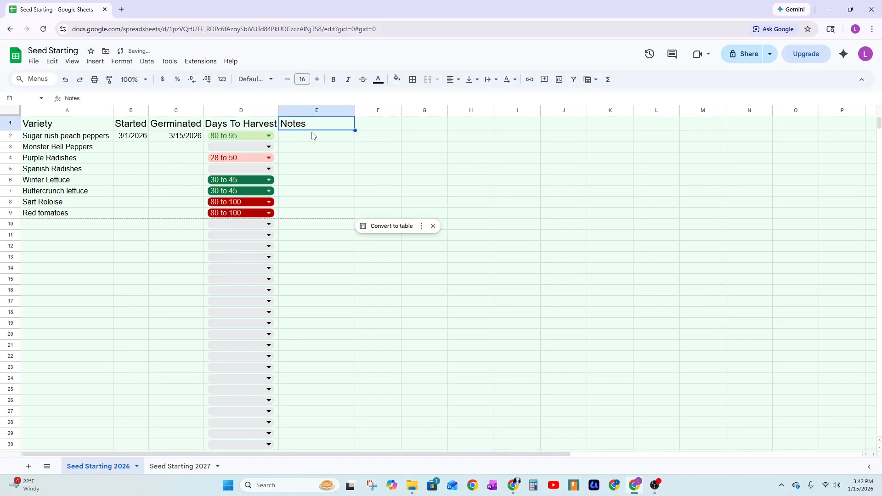
Step: Enter the note "Favorite Pick" for Sugar rush peach peppers in E2
click(313, 135)
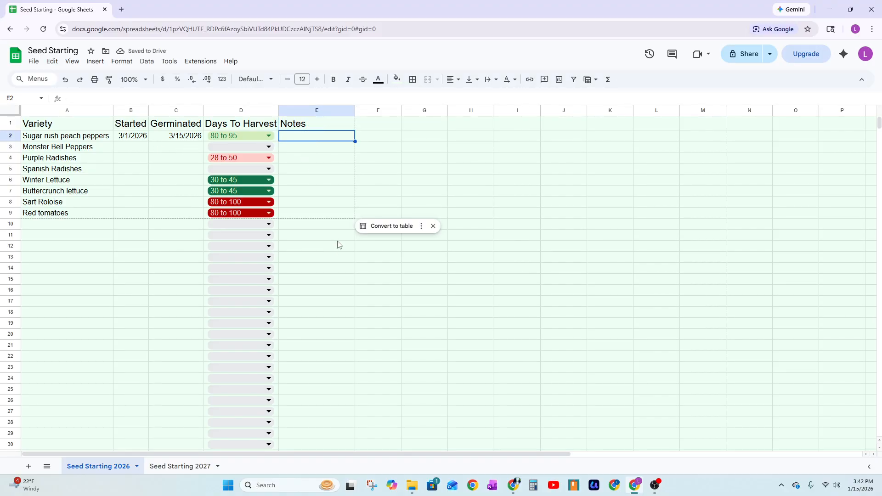
text(Fac)
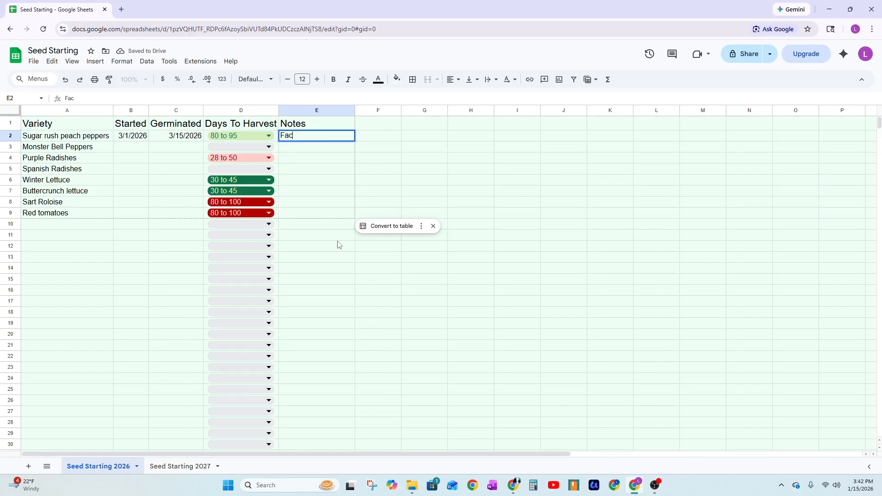
text(trtie)
text(ite P)
text(ick)
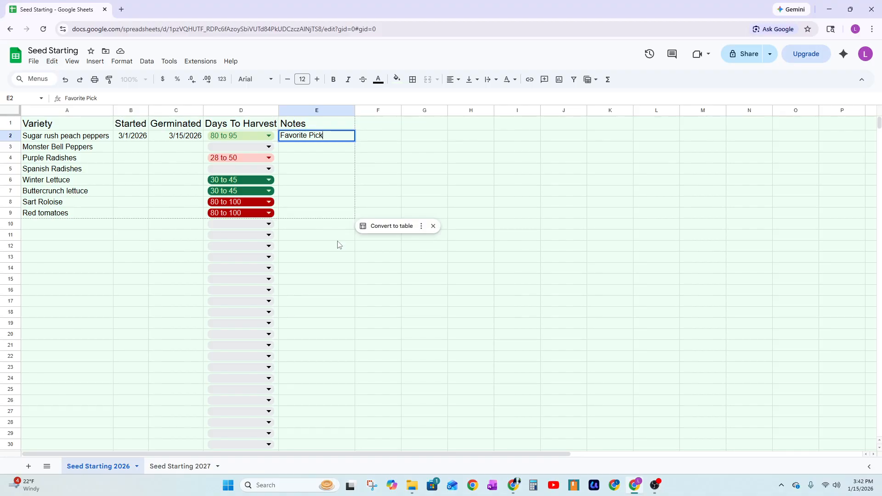
key(Return)
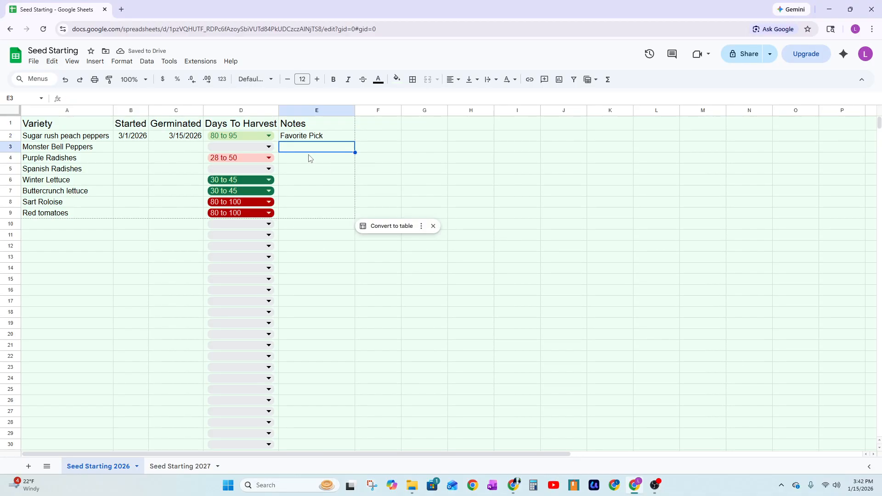
Step: Enter the note "Did not like the flavor, had pest damage, cracked" for Red tomatoes in E9
key(Down)
key(Down)
key(Down)
key(Down)
key(Down)
key(Down)
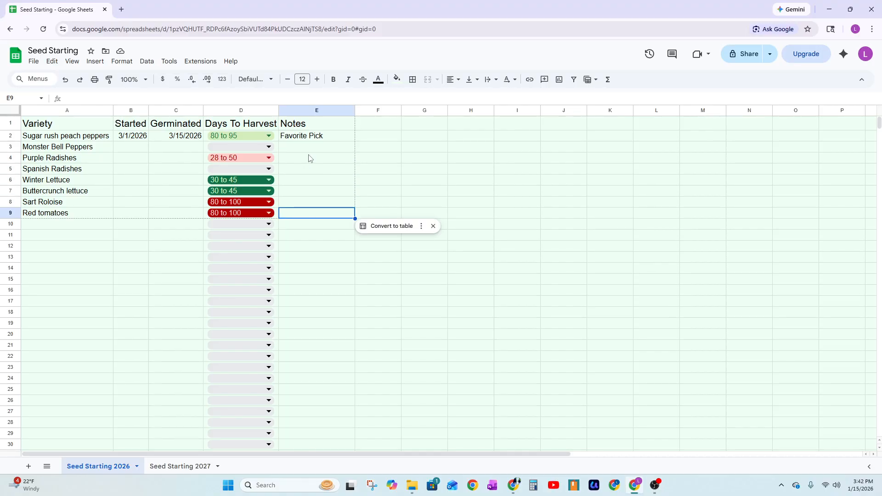
text(Did not like th)
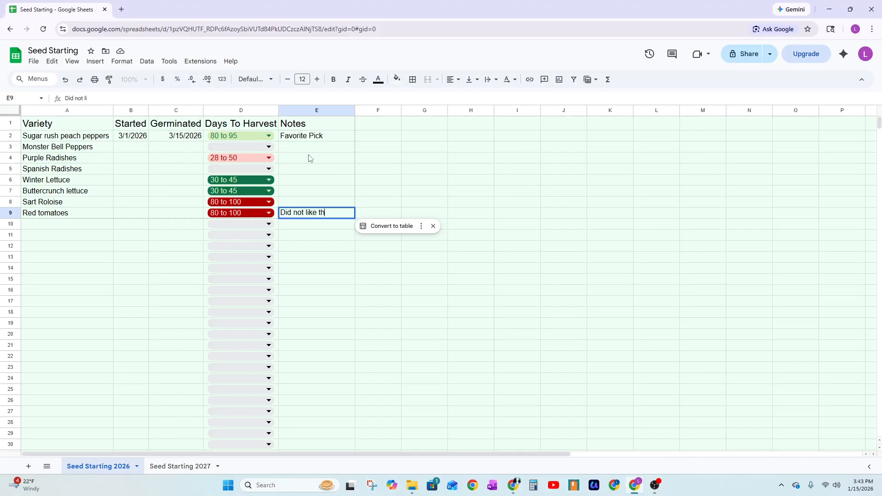
text(e flovor, )
text(had prest)
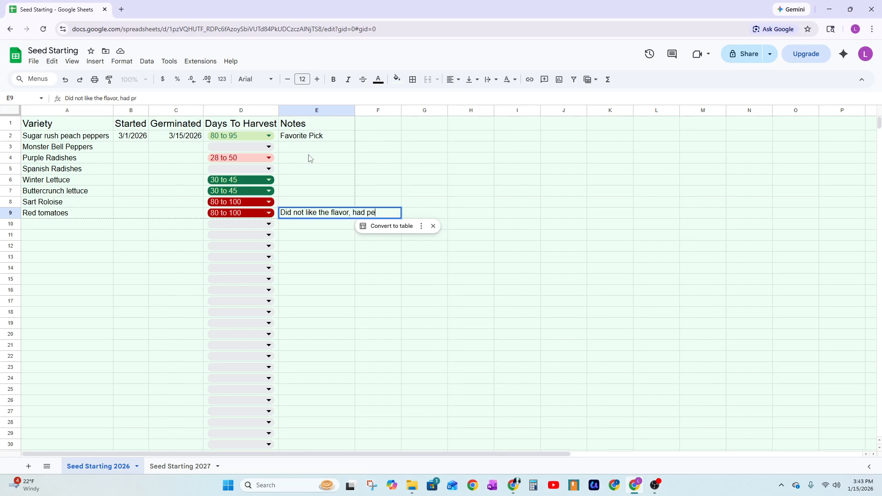
text(st damage)
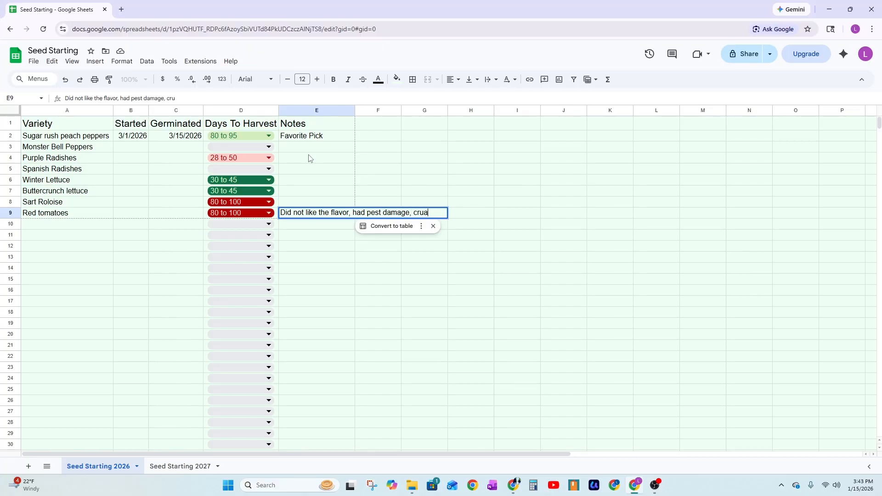
text(, cracked)
key(Return)
click(314, 281)
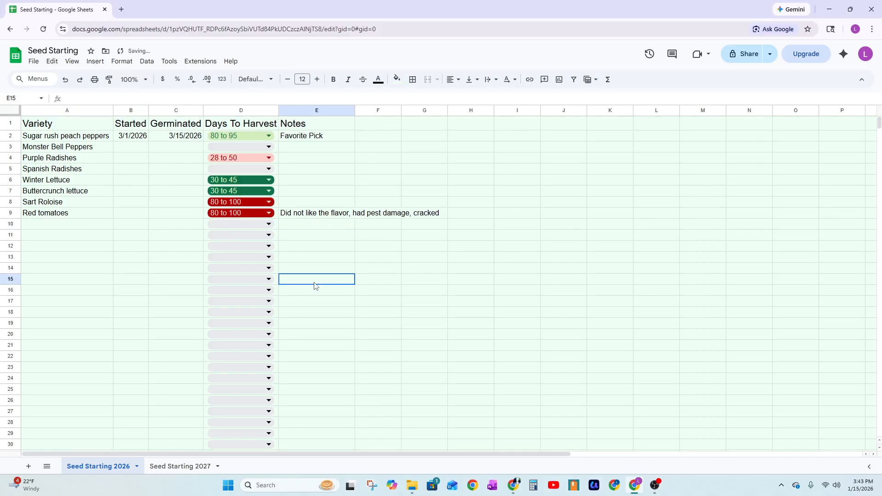
click(132, 210)
click(336, 173)
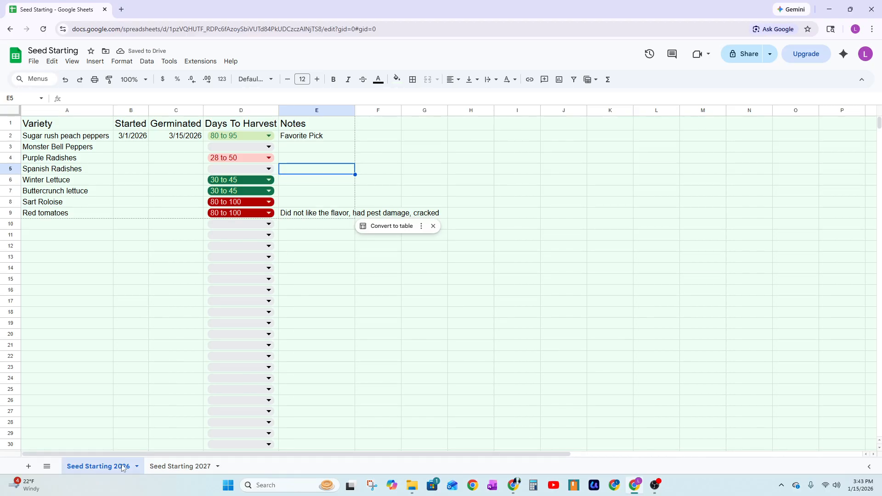
click(551, 313)
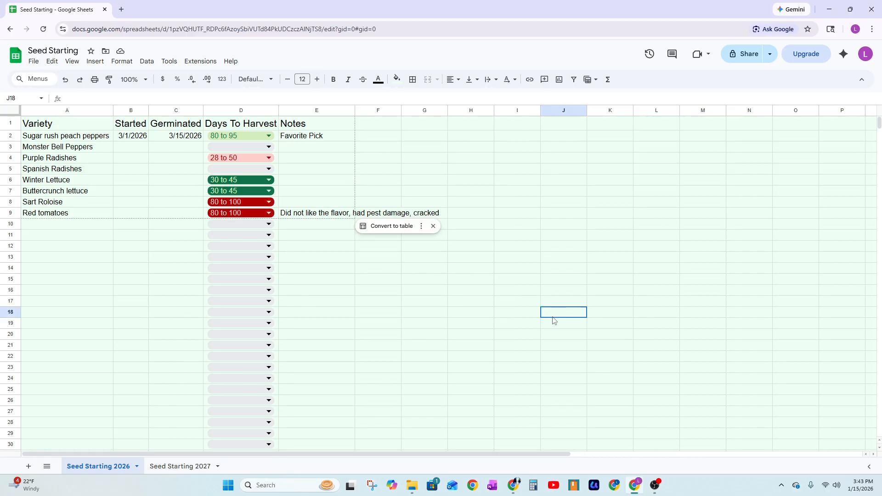
click(333, 148)
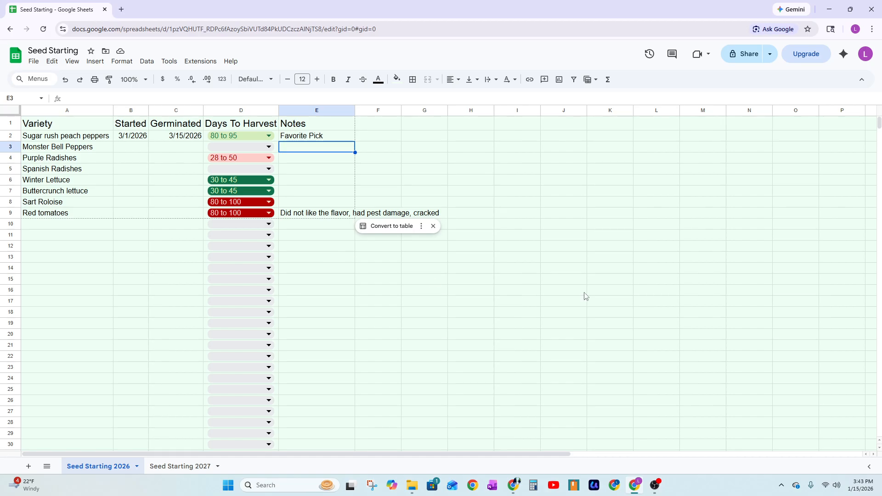
click(38, 131)
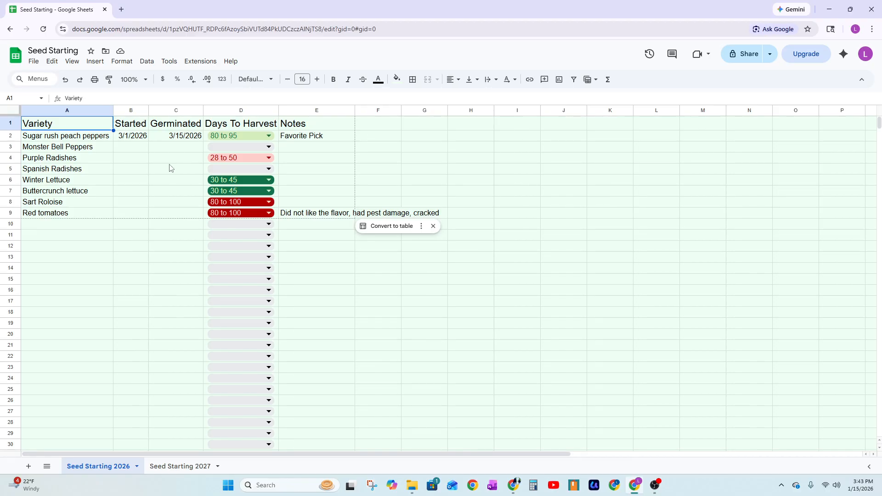
Step: Auto-fit the Notes column E to the width of its longest entry
click(393, 323)
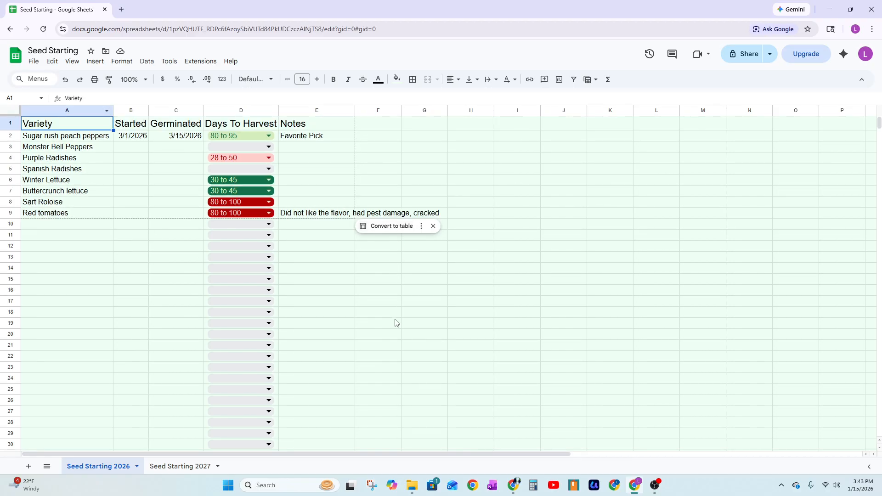
double_click(355, 111)
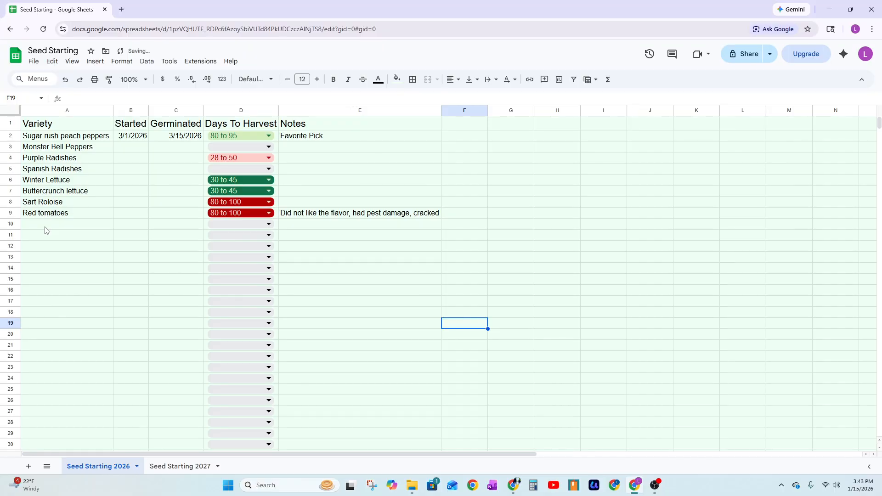
click(358, 248)
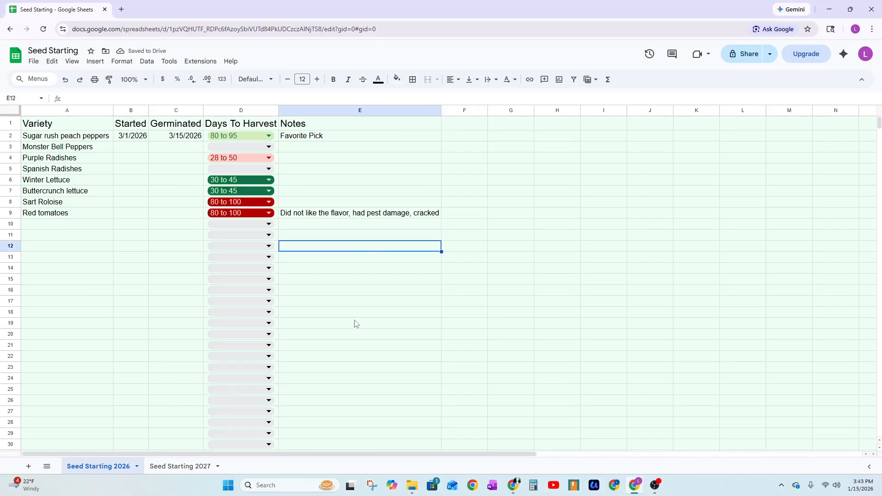
Step: Check the Seed Starting 2027 sheet, return to Seed Starting 2026 and look through the formatting options and insertable functions
click(177, 467)
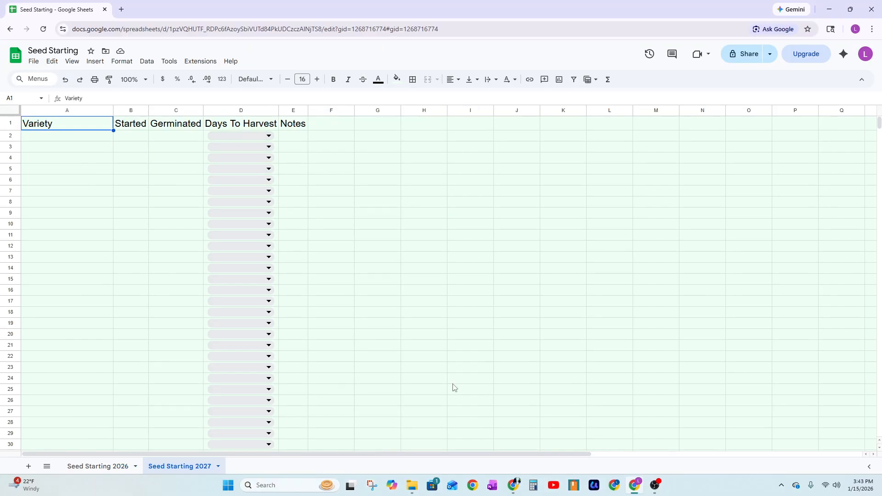
click(92, 467)
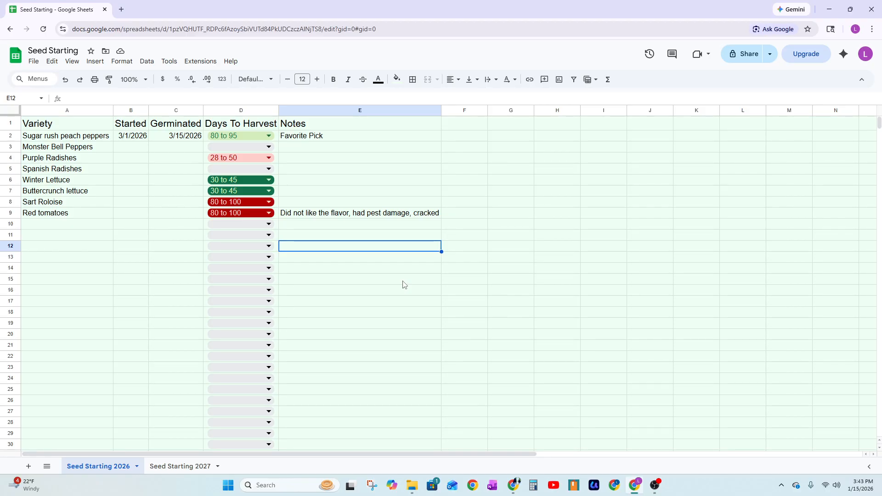
click(121, 63)
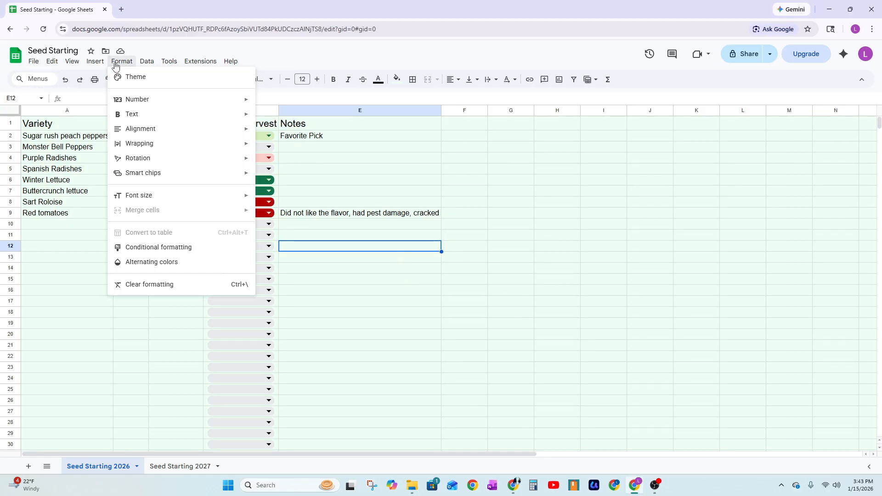
click(95, 61)
mouse_move(136, 202)
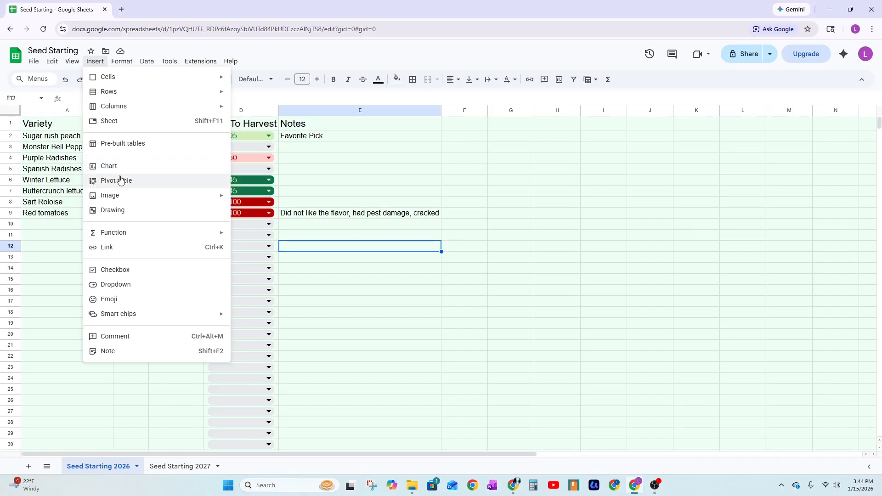
mouse_move(123, 235)
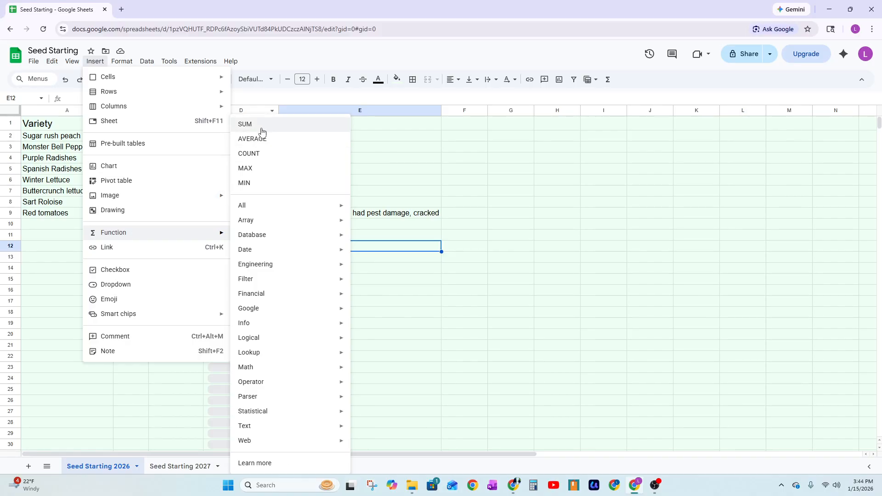
click(346, 257)
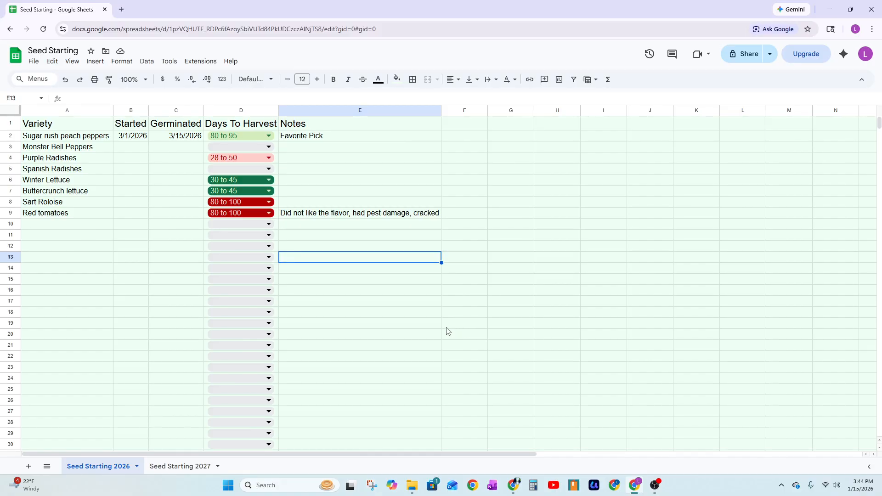
click(299, 225)
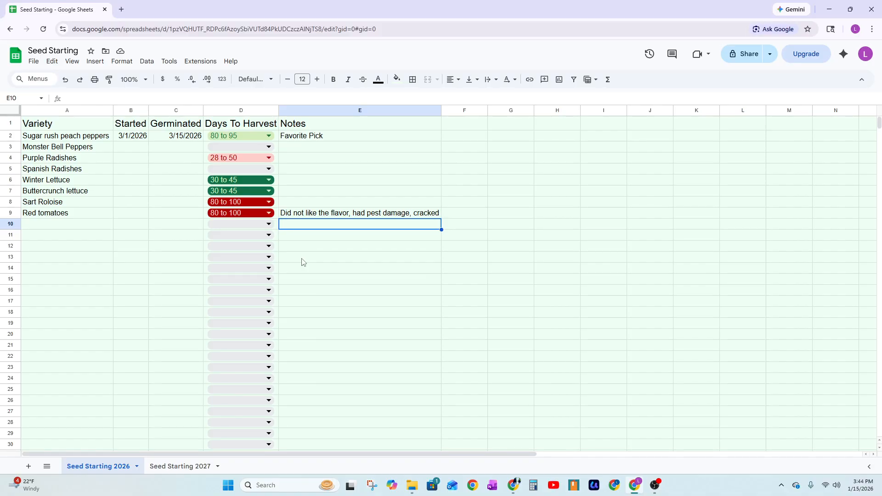
click(316, 216)
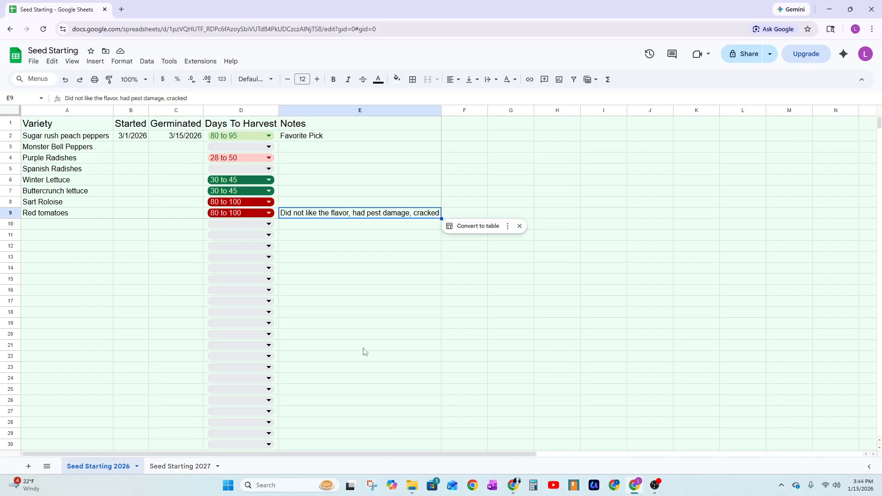
Step: Compare the Seed Starting 2027 sheet with the header row and plant entries of the Seed Starting 2026 sheet, ending on the 2027 sheet
click(153, 464)
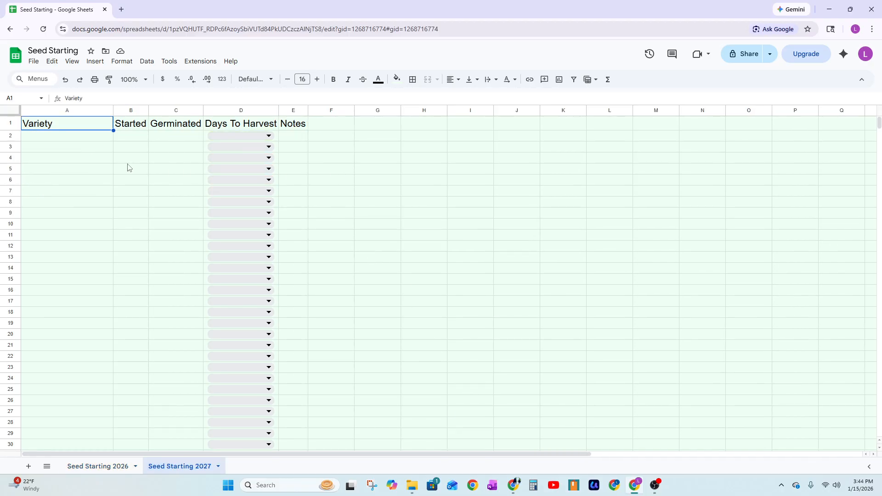
click(88, 144)
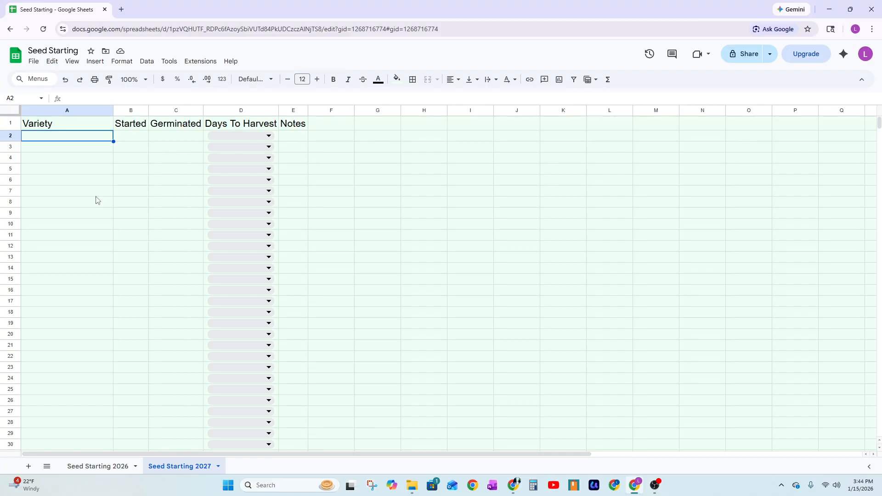
click(320, 146)
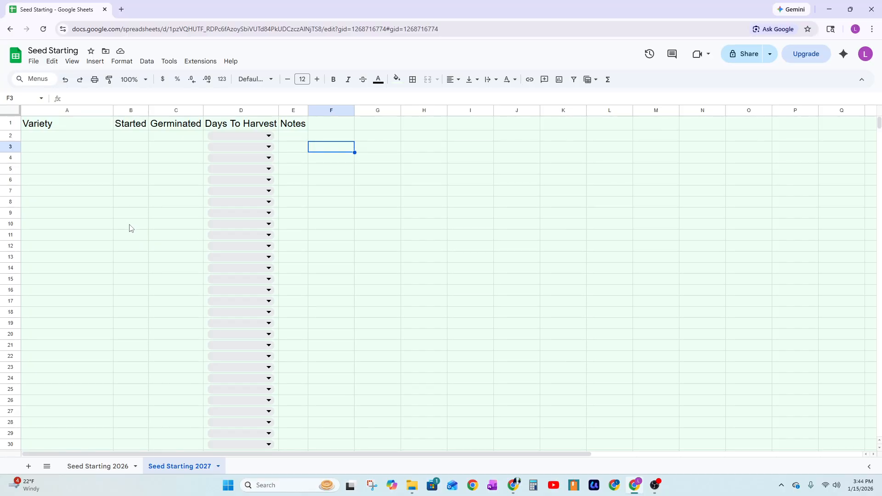
click(97, 466)
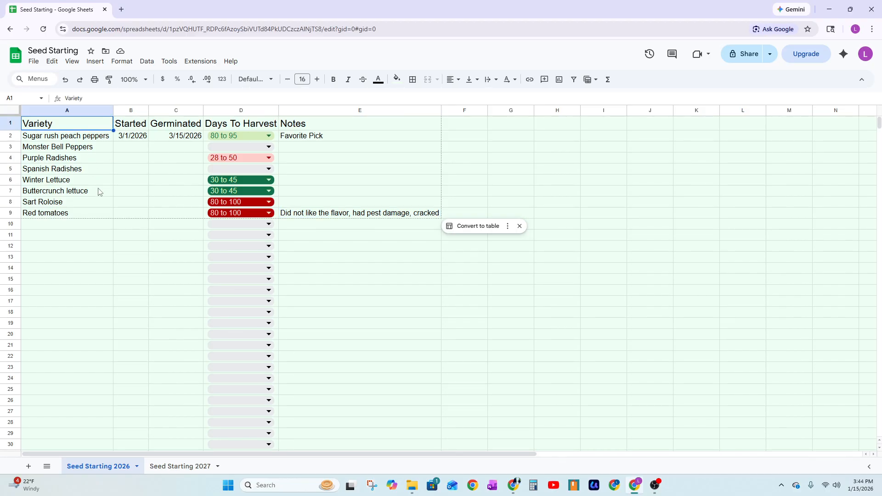
drag(80, 124, 559, 370)
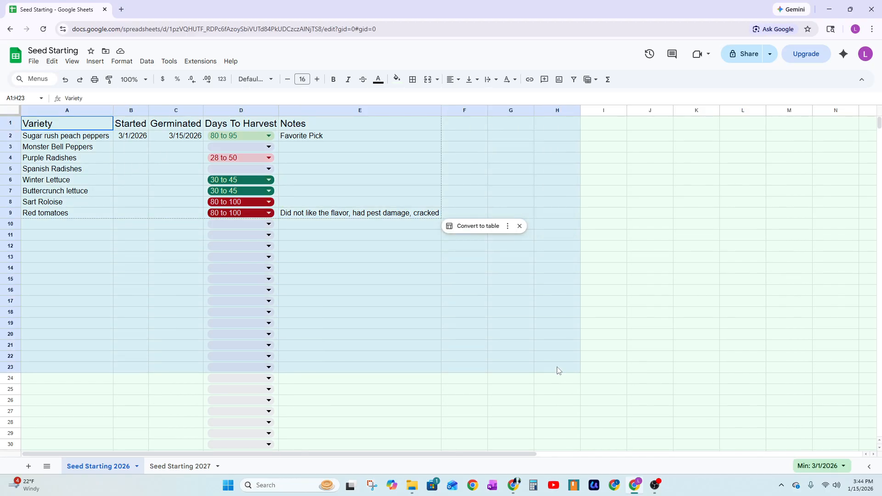
click(110, 225)
drag(55, 127, 313, 128)
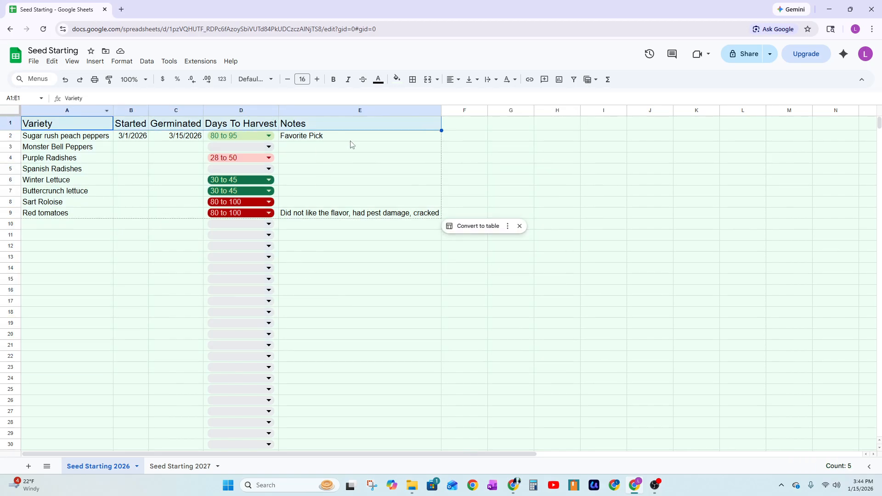
click(56, 138)
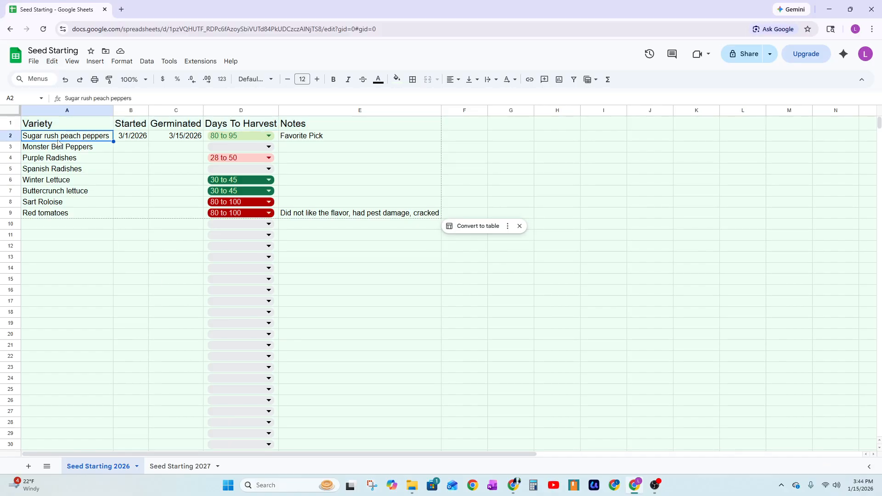
drag(57, 140, 416, 228)
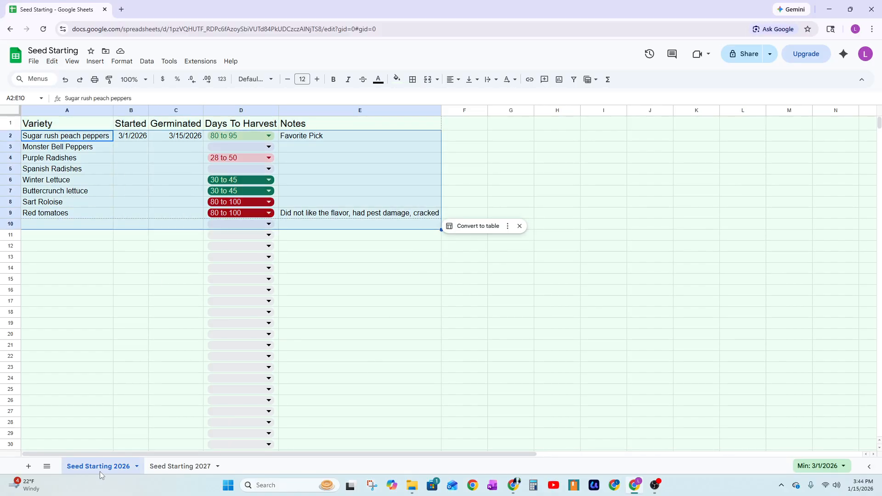
click(187, 469)
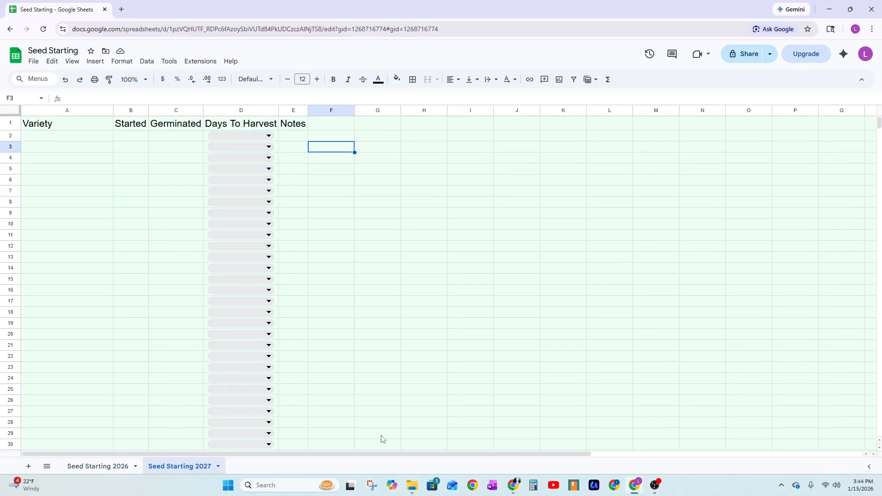